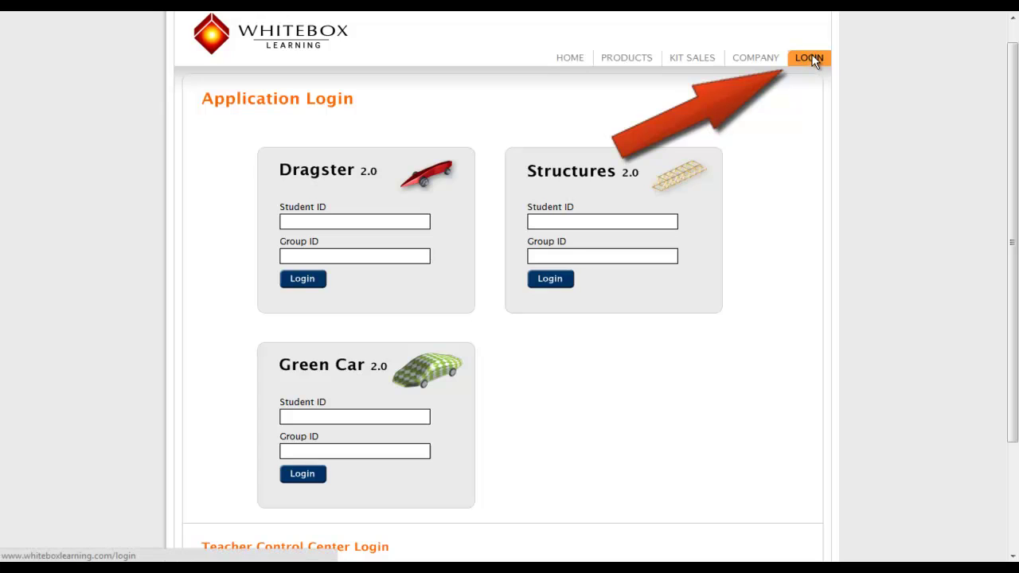
- Enter the Structures student ID and group ID on the login page
click(572, 226)
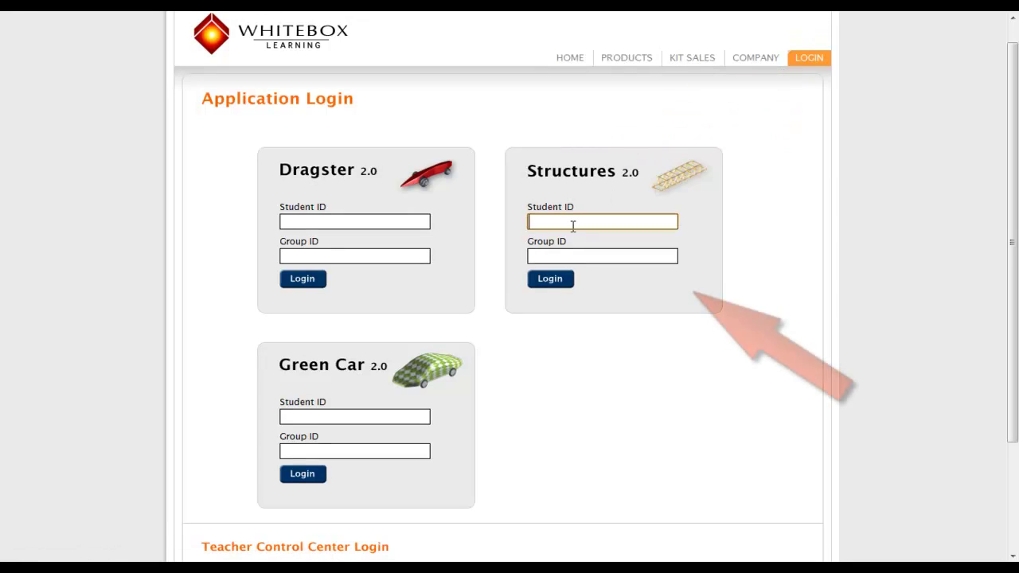
text(111)
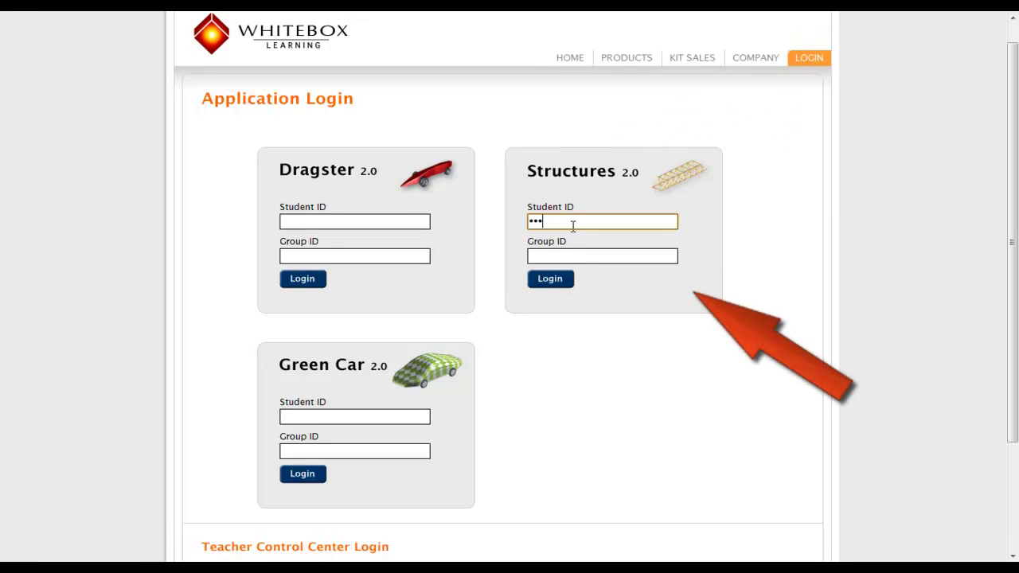
key(Tab)
text(1111)
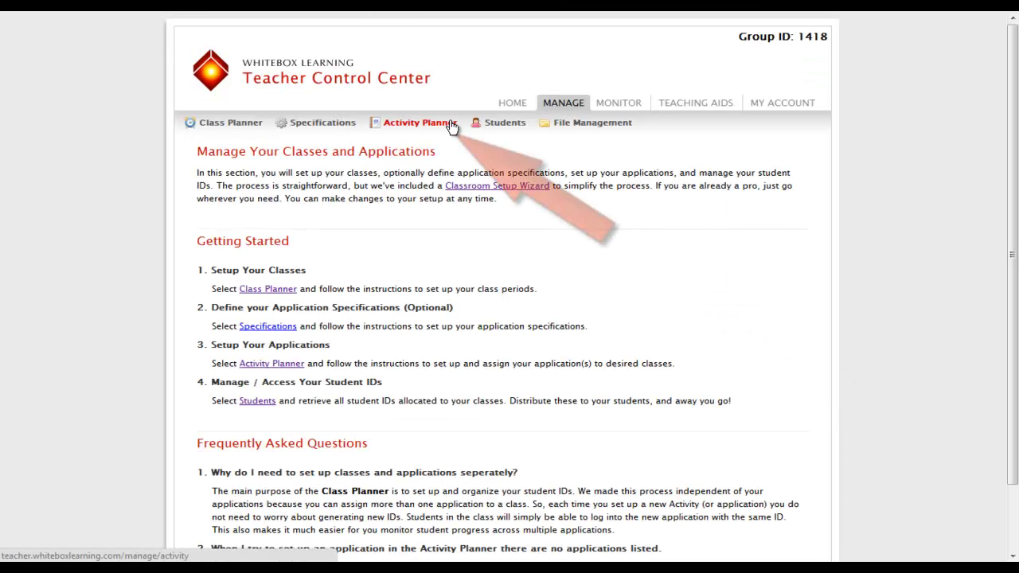
- Add a Structures activity for period 12, Middle School level, with 20ft balsa, 12inch span specifications
click(451, 125)
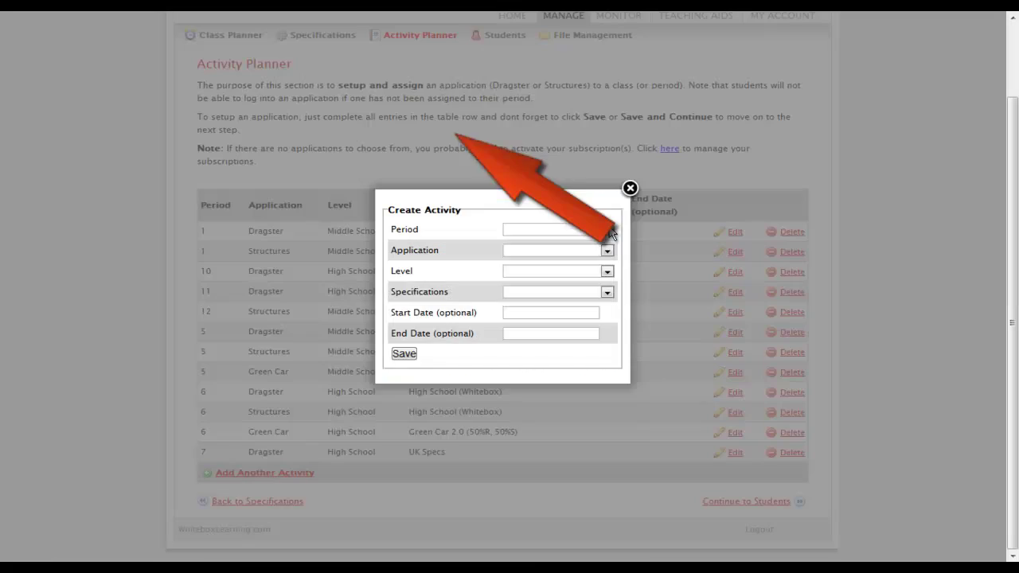
click(608, 229)
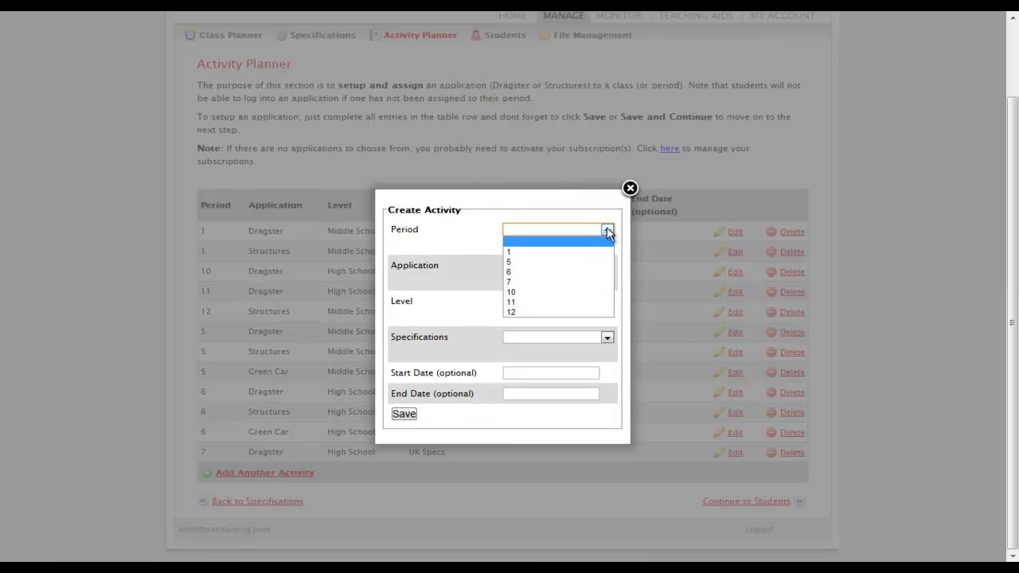
click(531, 312)
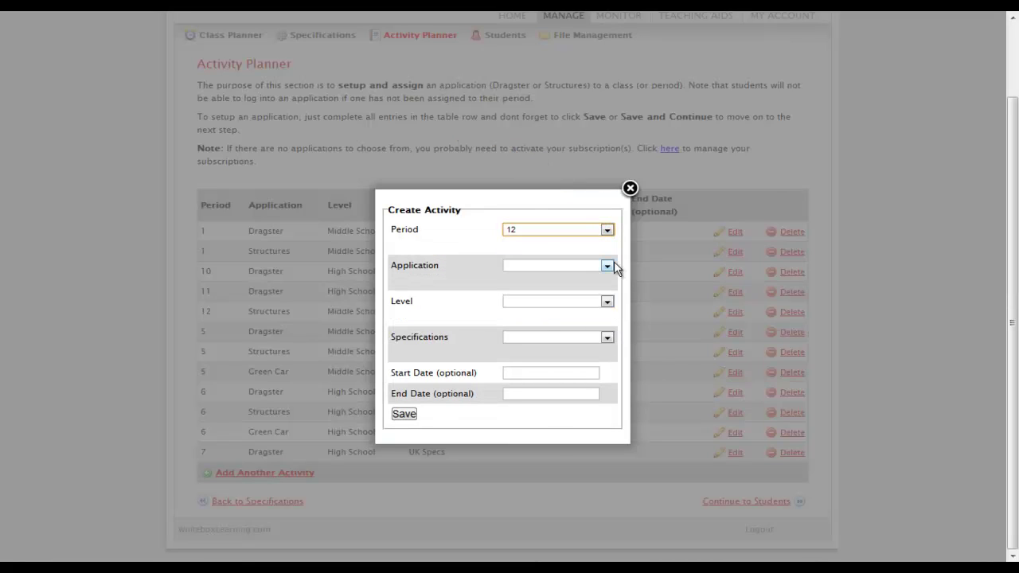
click(607, 265)
click(562, 298)
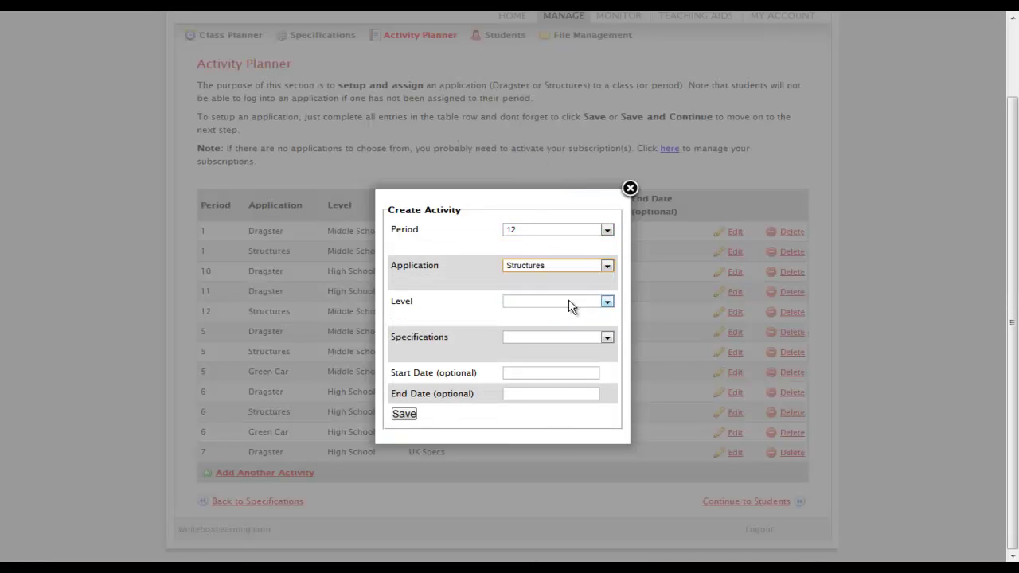
click(606, 303)
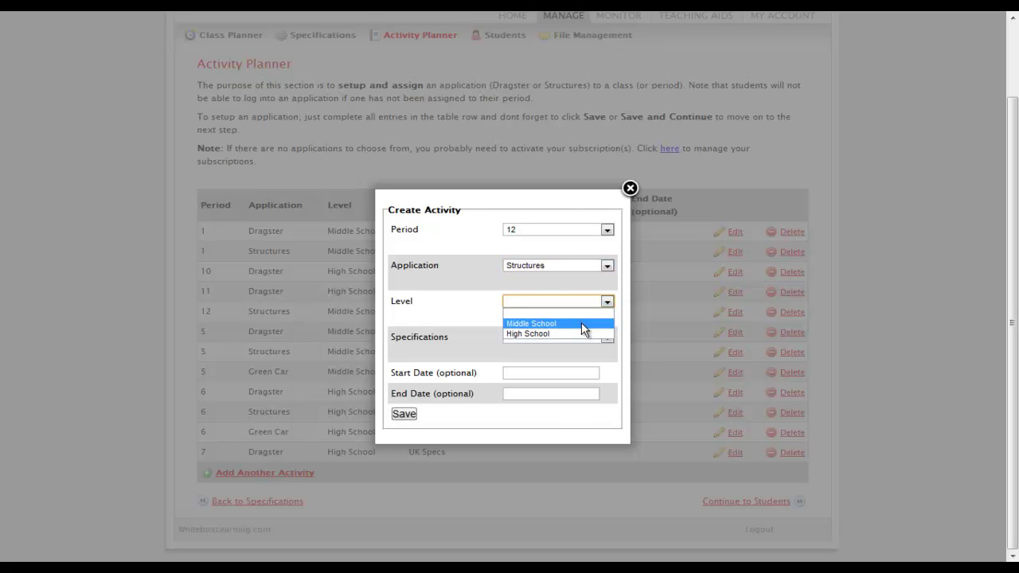
click(582, 326)
click(610, 337)
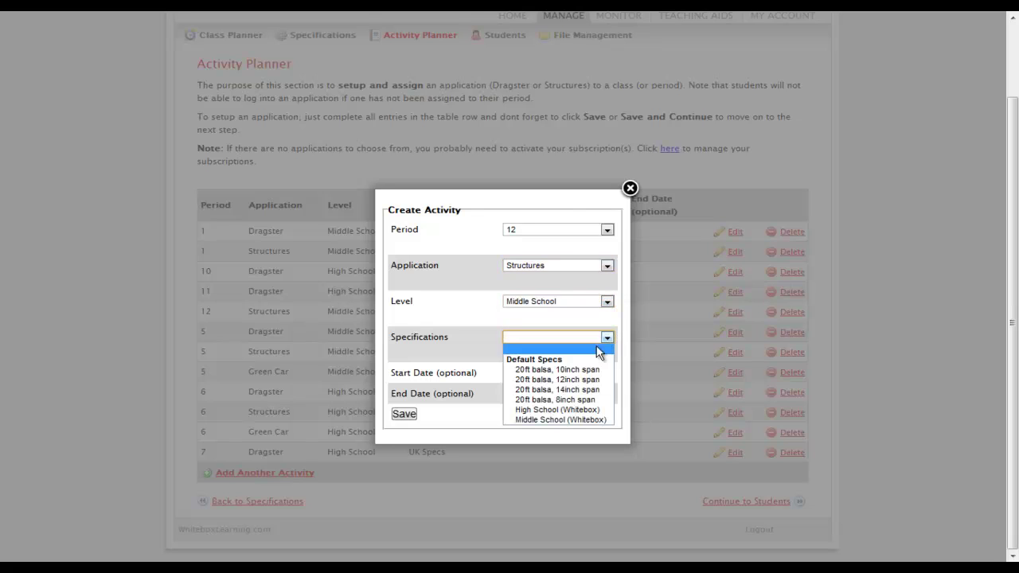
click(570, 379)
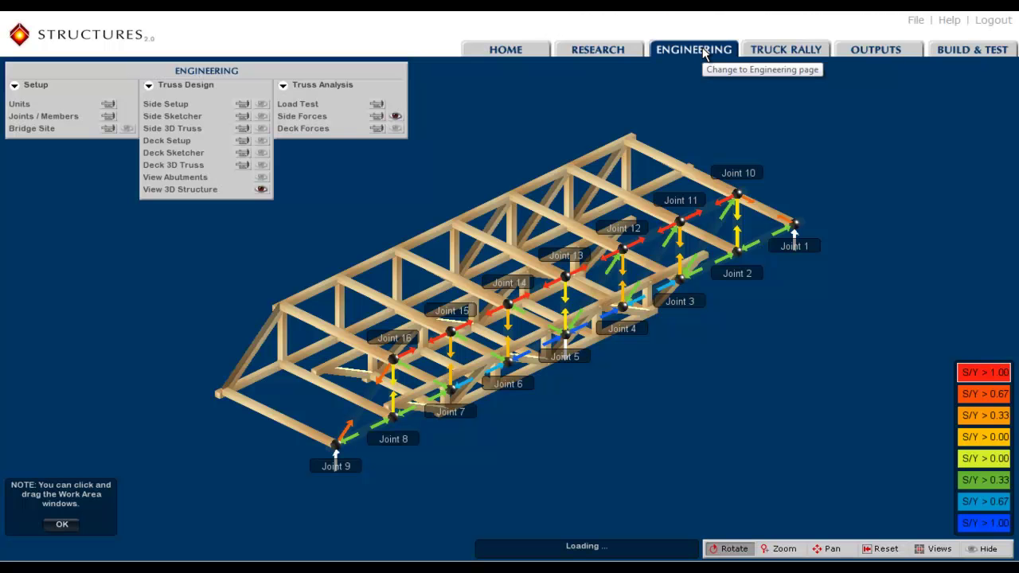
- Hide the side force arrows and joint labels, then zoom, pan and rotate to a side-on truss view
click(396, 116)
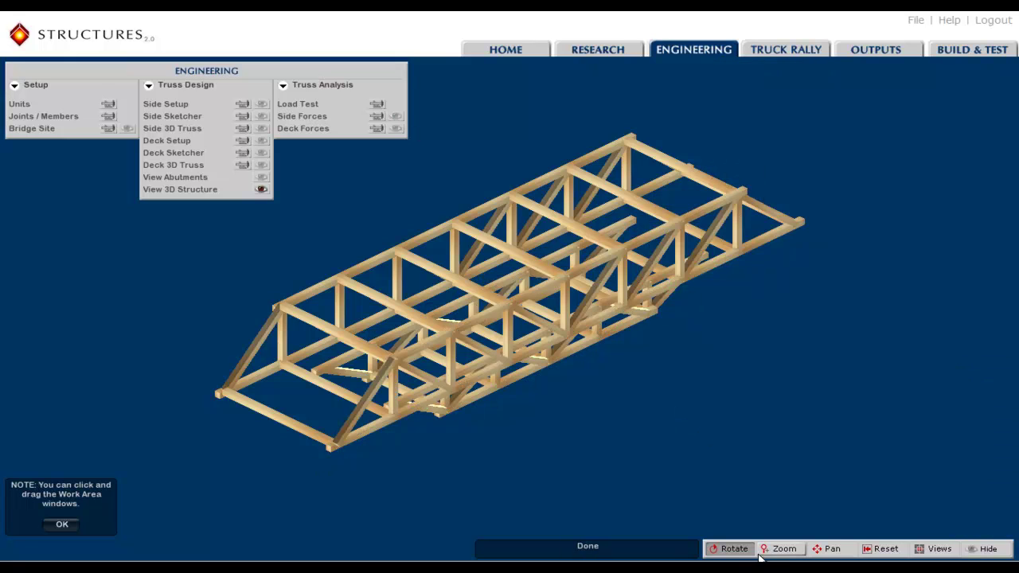
click(784, 549)
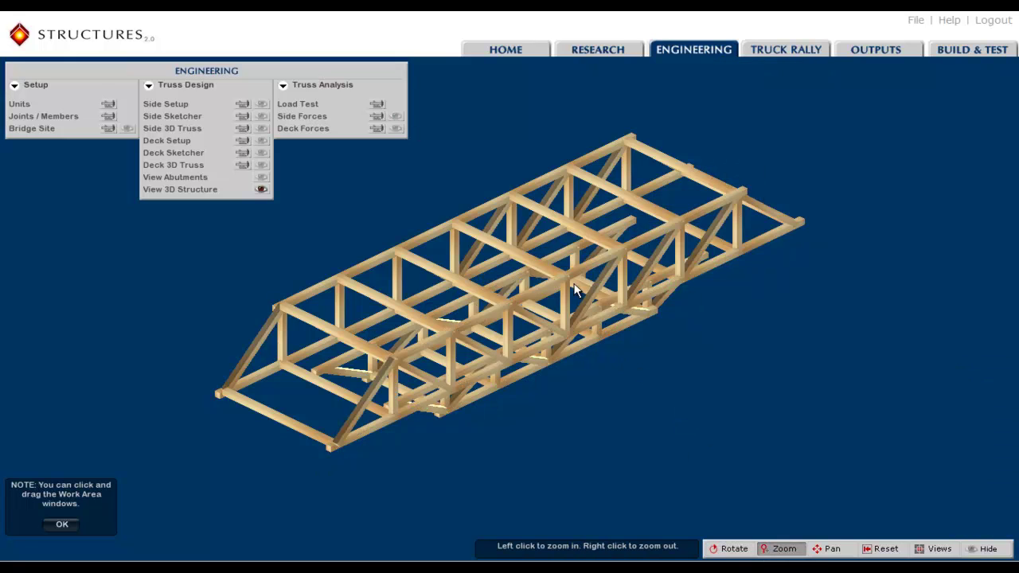
click(576, 289)
click(613, 337)
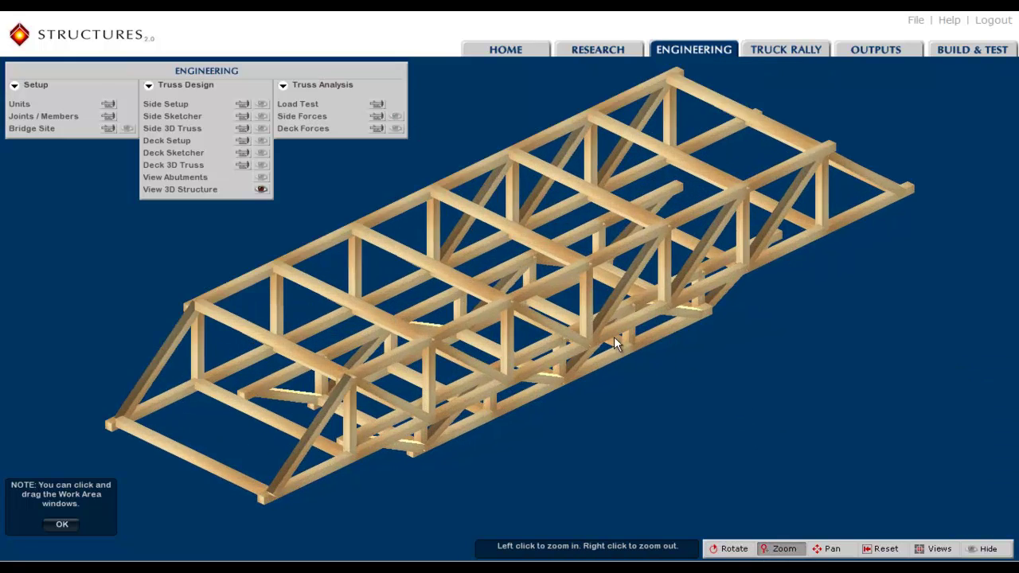
click(832, 548)
mouse_move(624, 274)
mouse_down()
mouse_move(662, 306)
mouse_move(634, 290)
mouse_up()
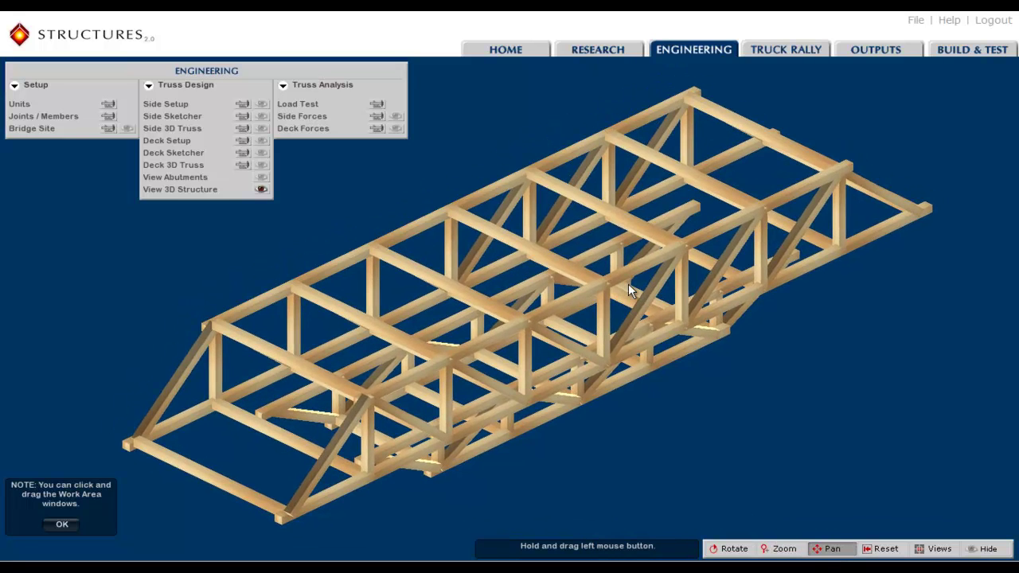
click(733, 549)
drag(630, 373, 602, 312)
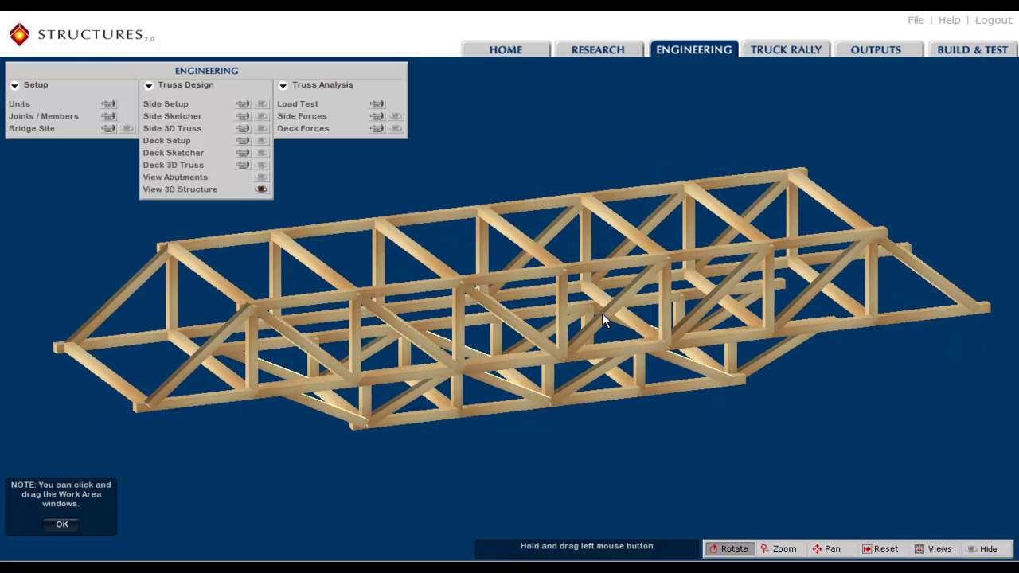
- Apply a side truss setup of 4 trusses with the Warren 2 truss type
click(242, 105)
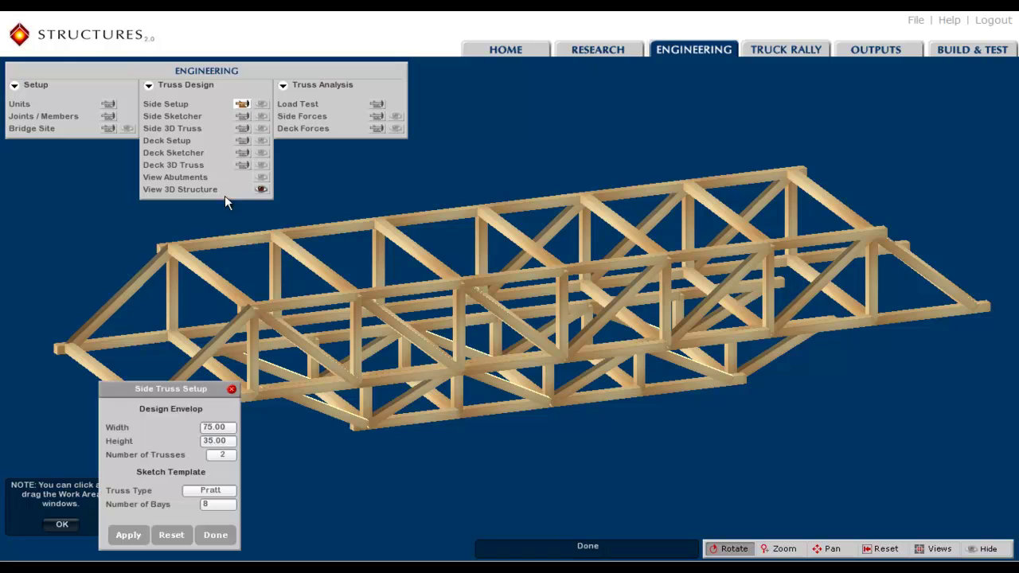
drag(217, 388, 163, 122)
click(151, 189)
click(150, 209)
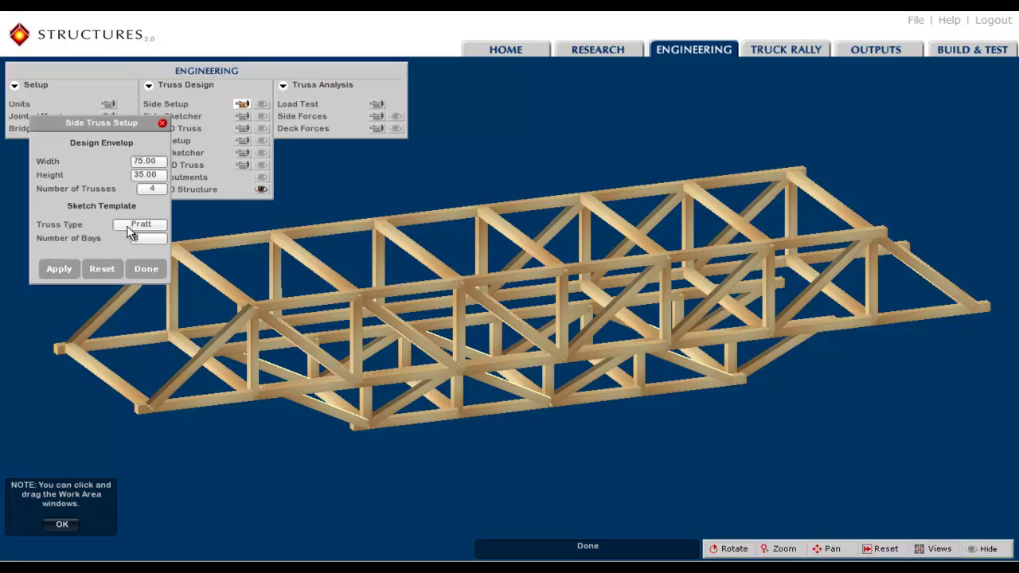
click(132, 230)
click(136, 245)
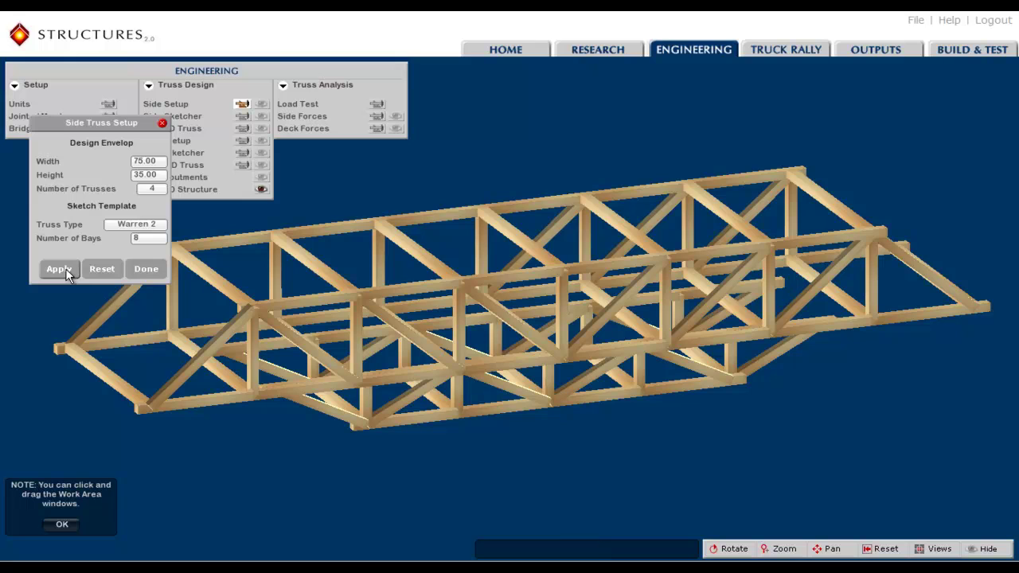
click(143, 269)
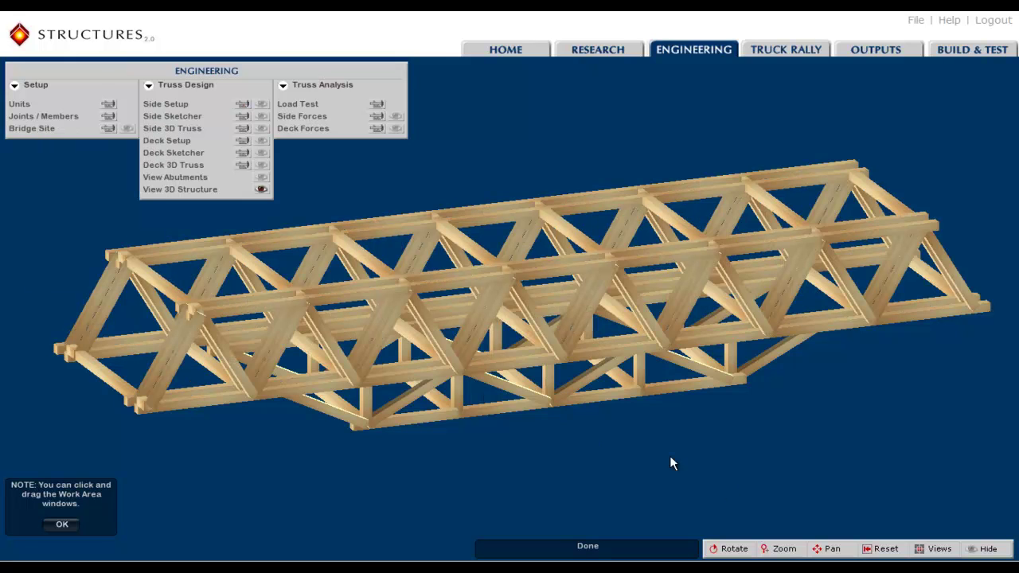
- Rotate the bridge side-on and reset the side truss setup to the original design
click(726, 548)
drag(475, 325, 512, 321)
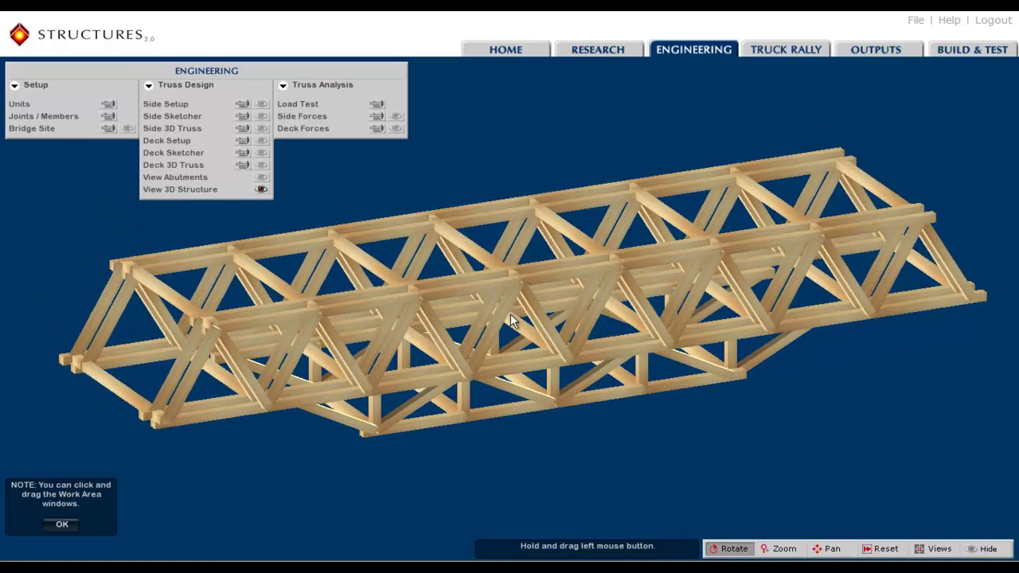
click(242, 104)
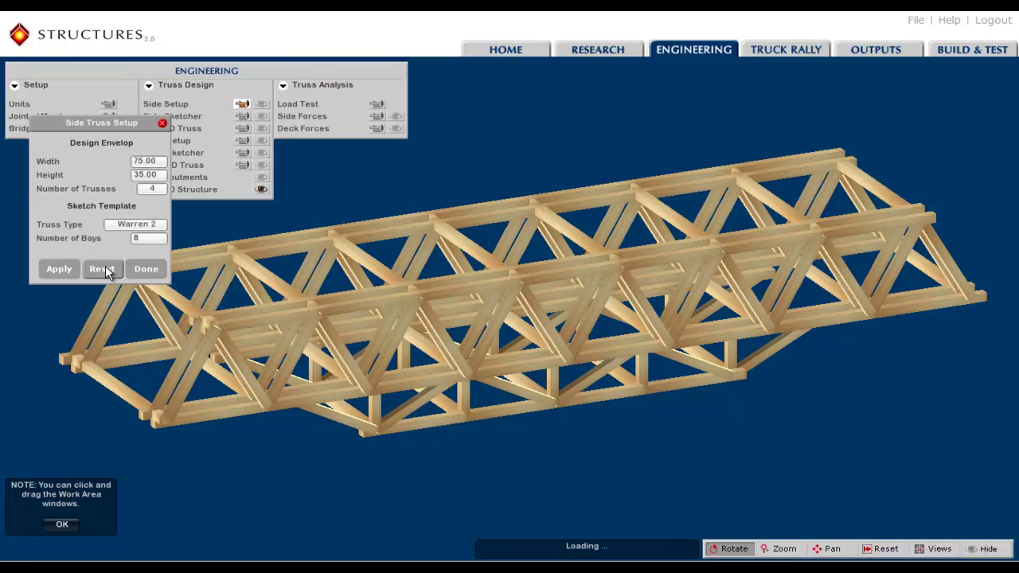
click(143, 268)
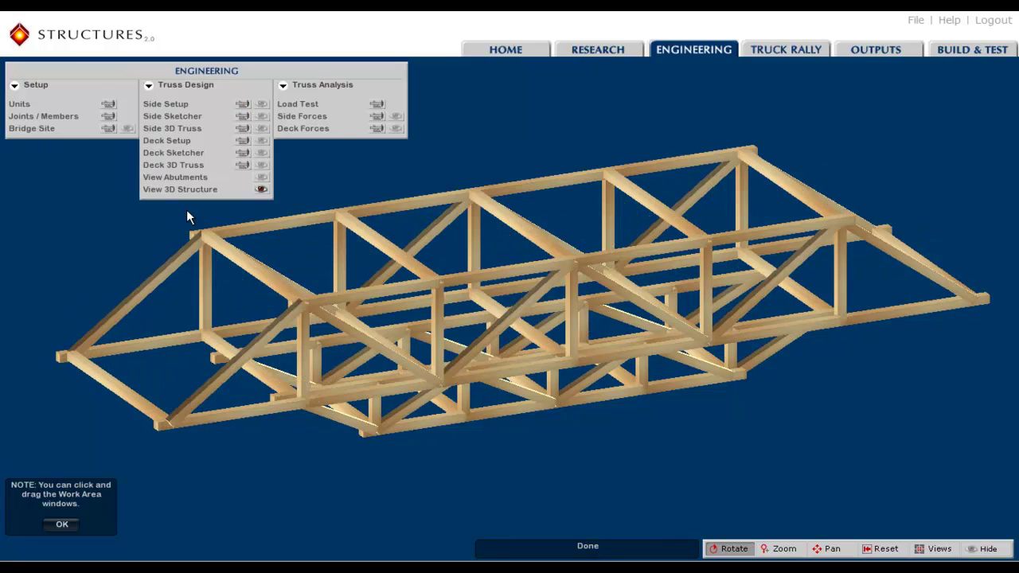
- Delete the top-left joint of the side truss in the Side Sketcher
click(242, 115)
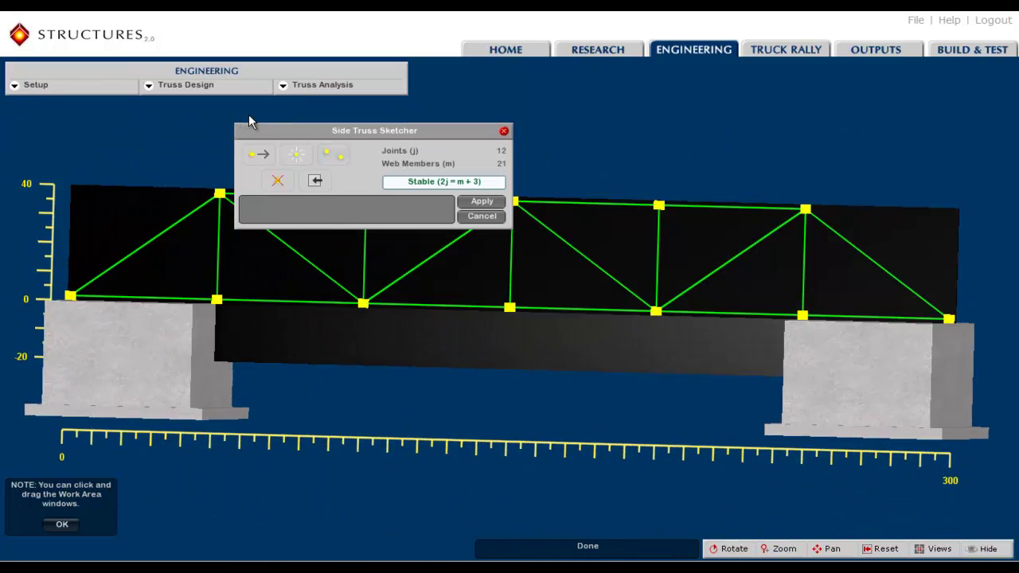
mouse_move(380, 130)
mouse_down()
mouse_move(495, 114)
mouse_move(569, 88)
mouse_up()
click(465, 140)
click(212, 199)
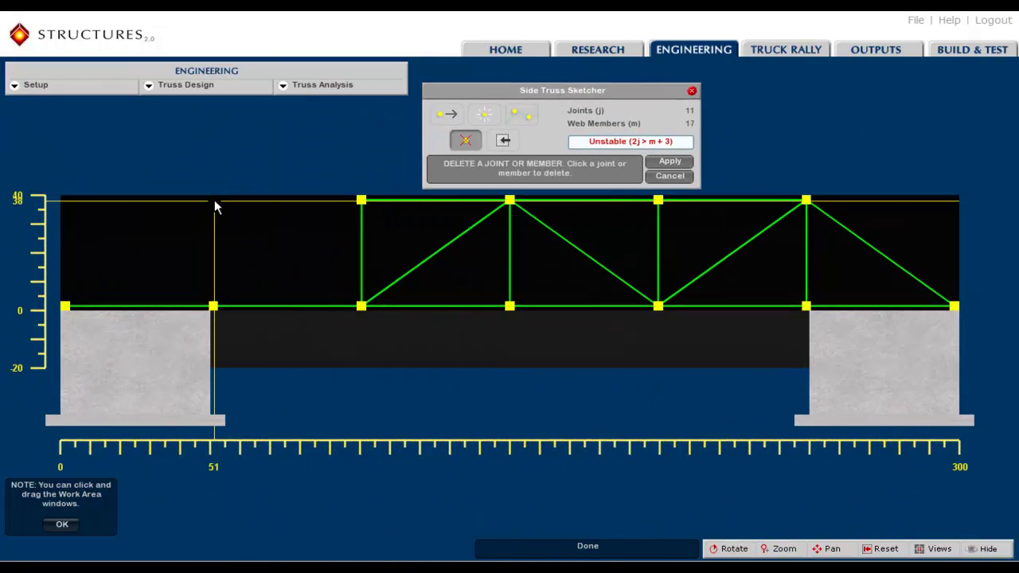
- Add a lower joint in its place and connect it to the top and bottom chords
click(484, 114)
click(199, 227)
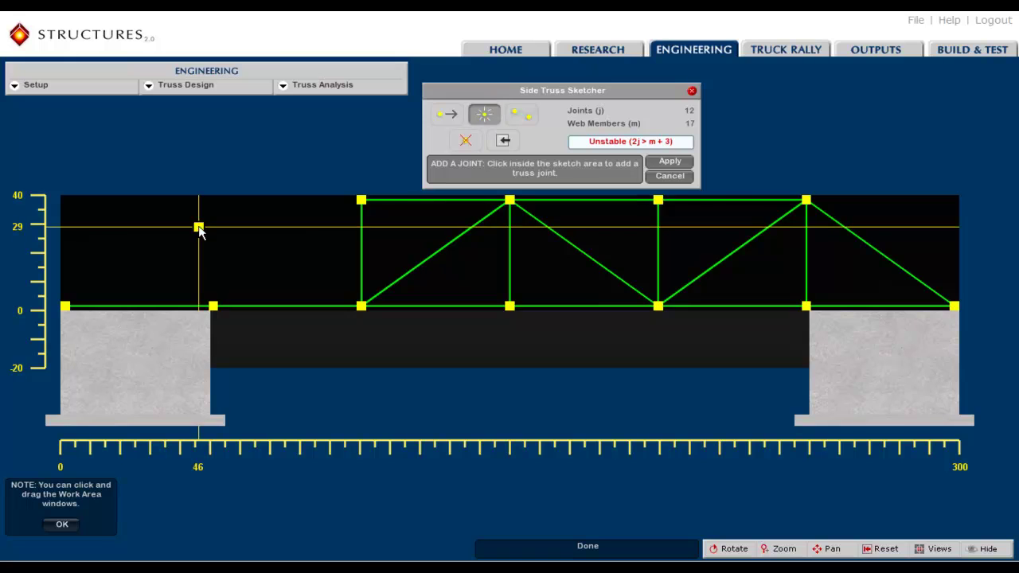
click(447, 113)
click(521, 113)
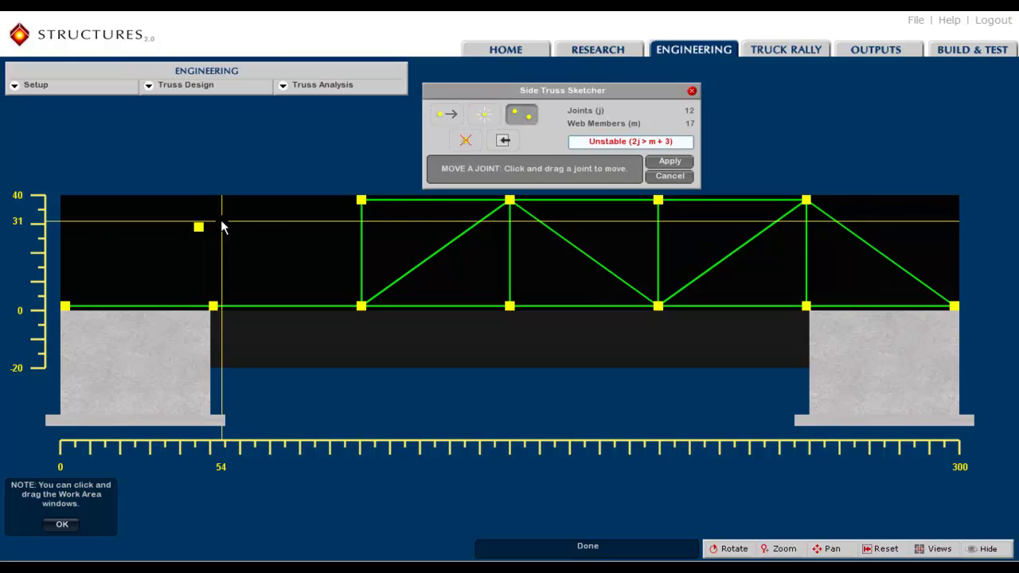
drag(199, 227, 361, 200)
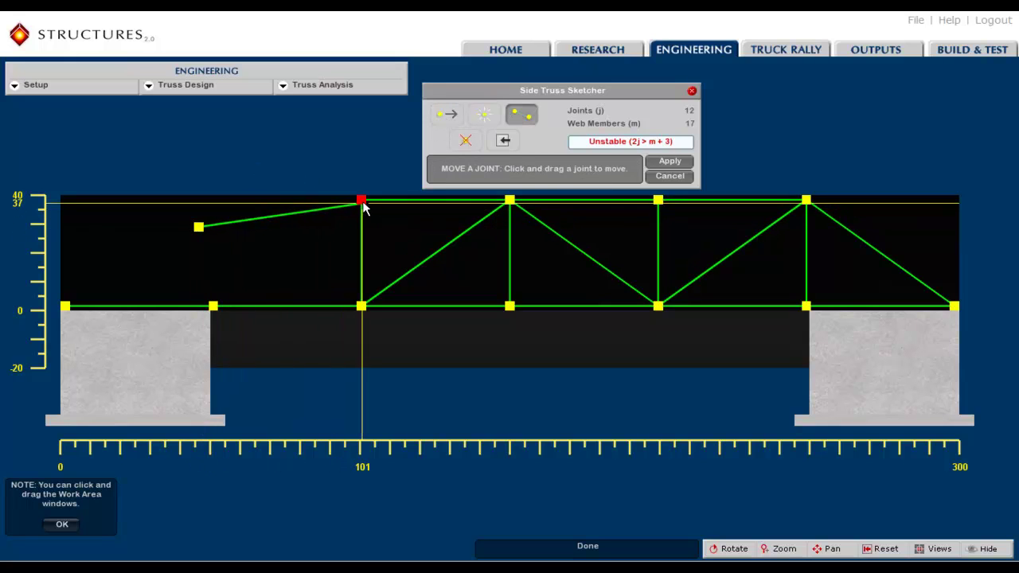
drag(199, 229, 362, 307)
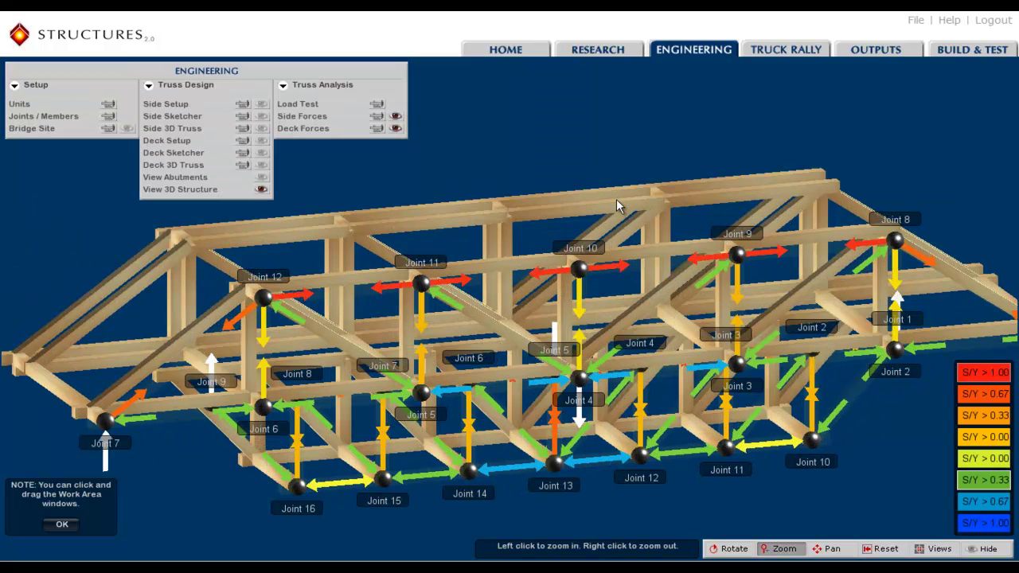
- Zoom in and check the forces in the member near Joint 10
click(615, 199)
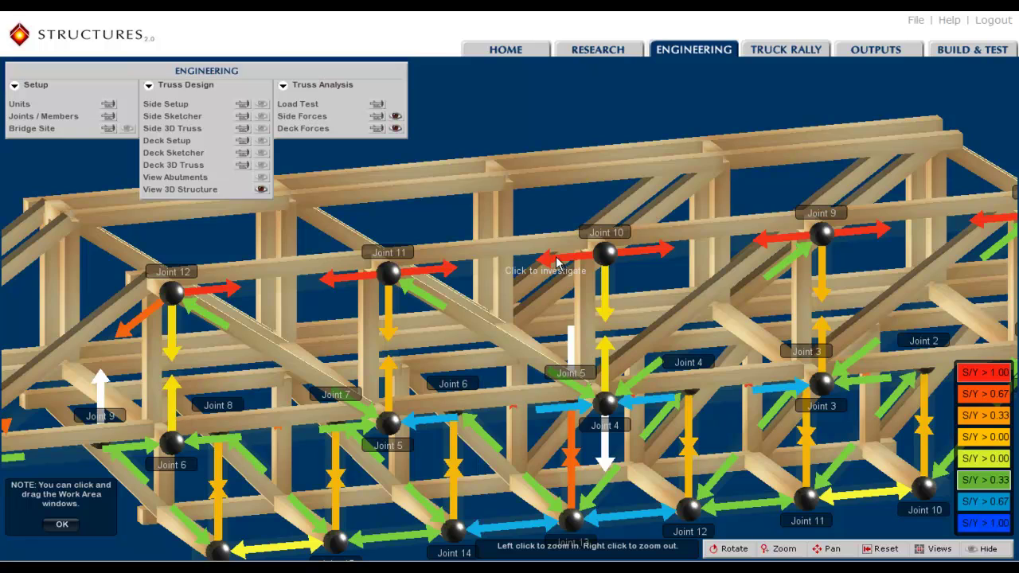
click(557, 262)
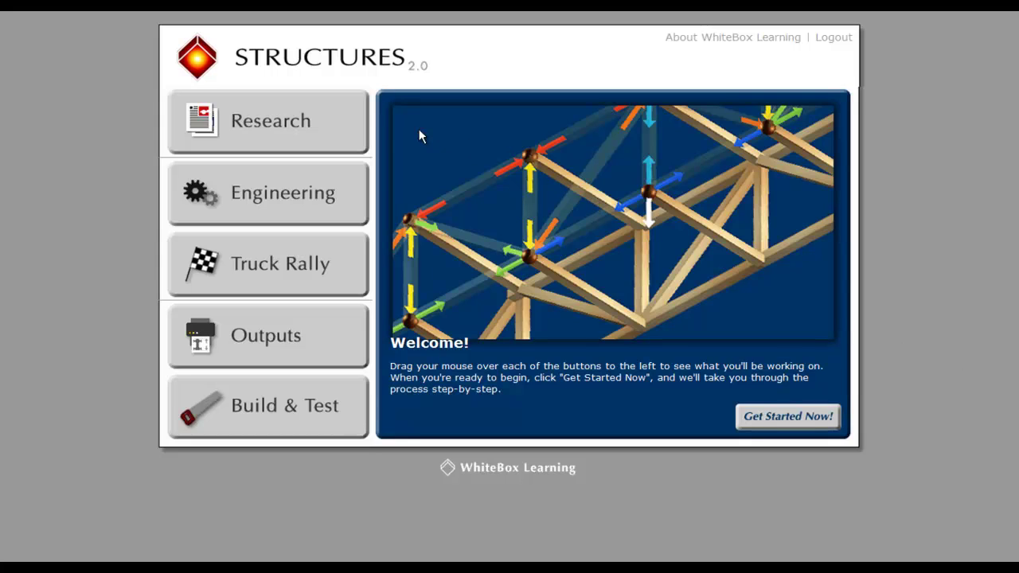
- Open Research and scroll the Background reading down past Parts of a Truss to the truss types
mouse_move(321, 117)
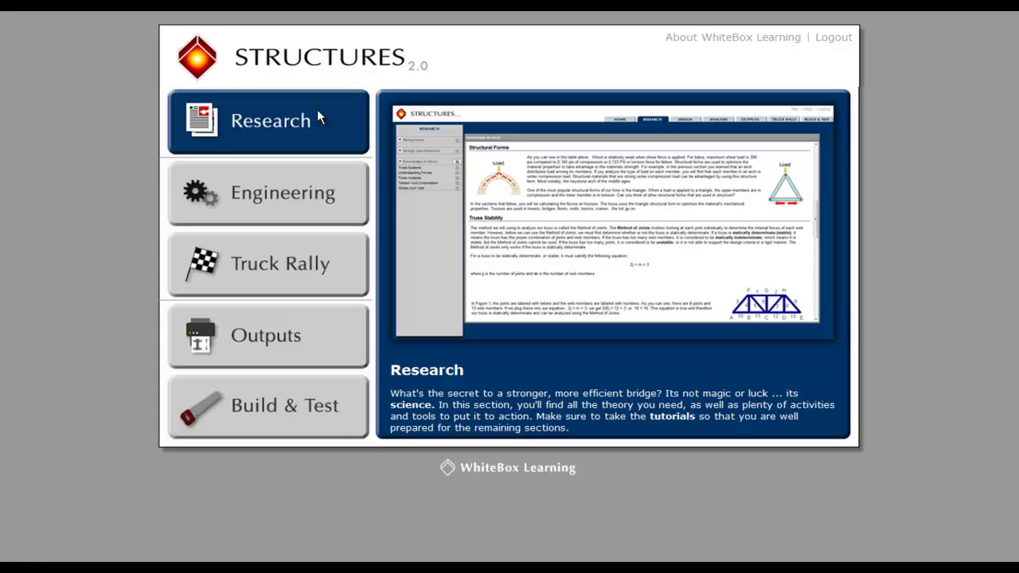
click(317, 113)
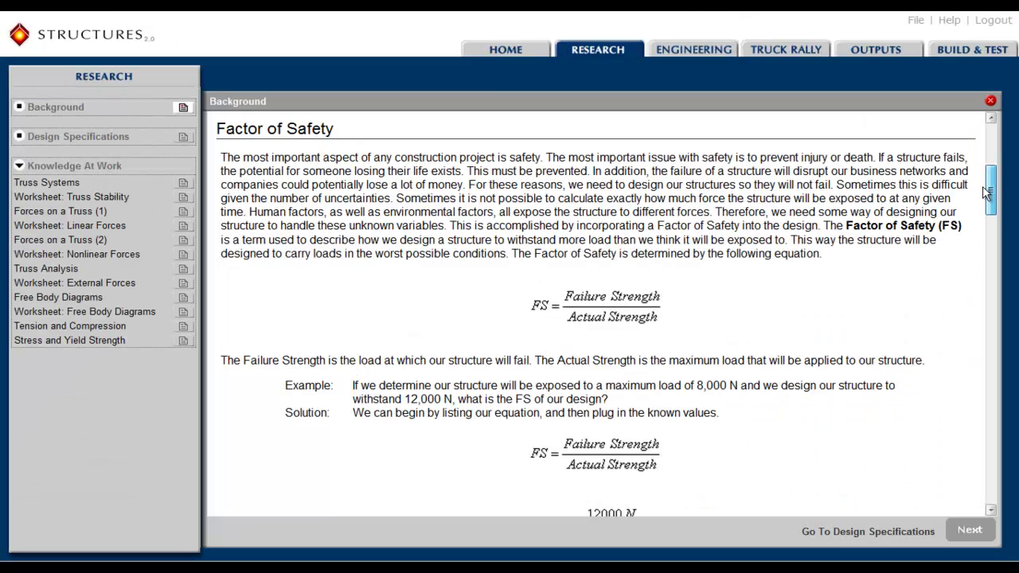
drag(987, 193, 991, 267)
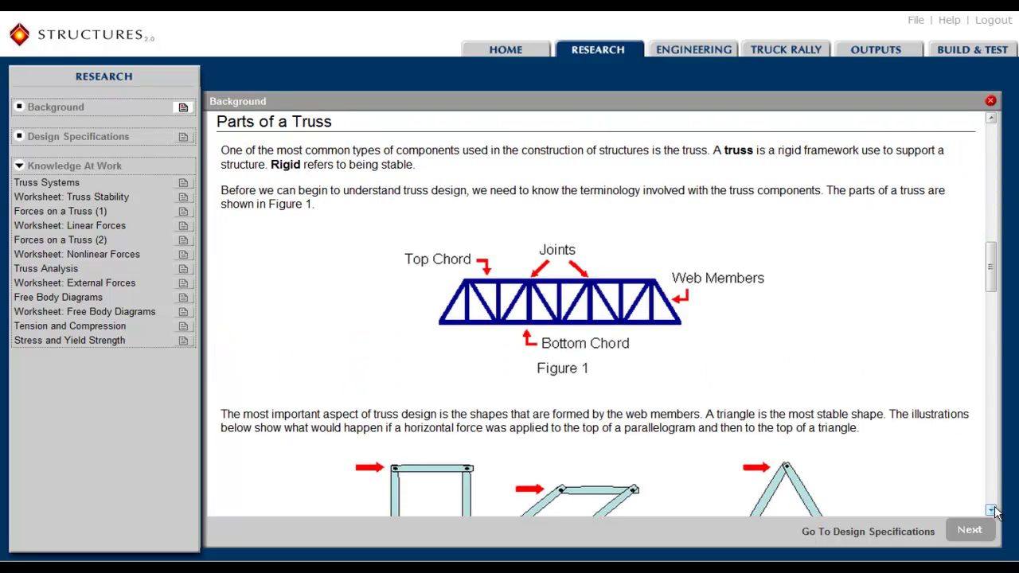
click(991, 509)
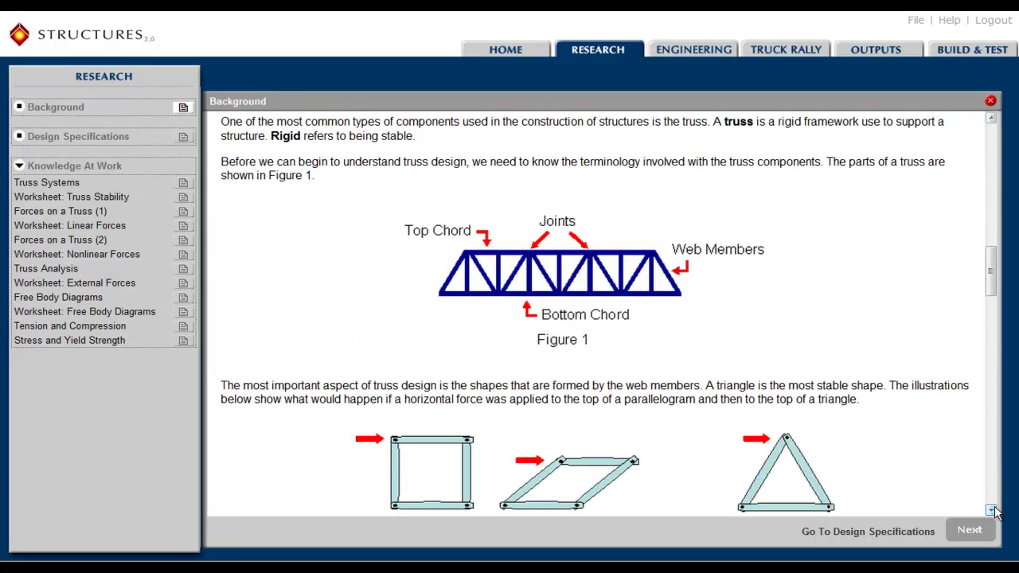
drag(990, 294, 1007, 487)
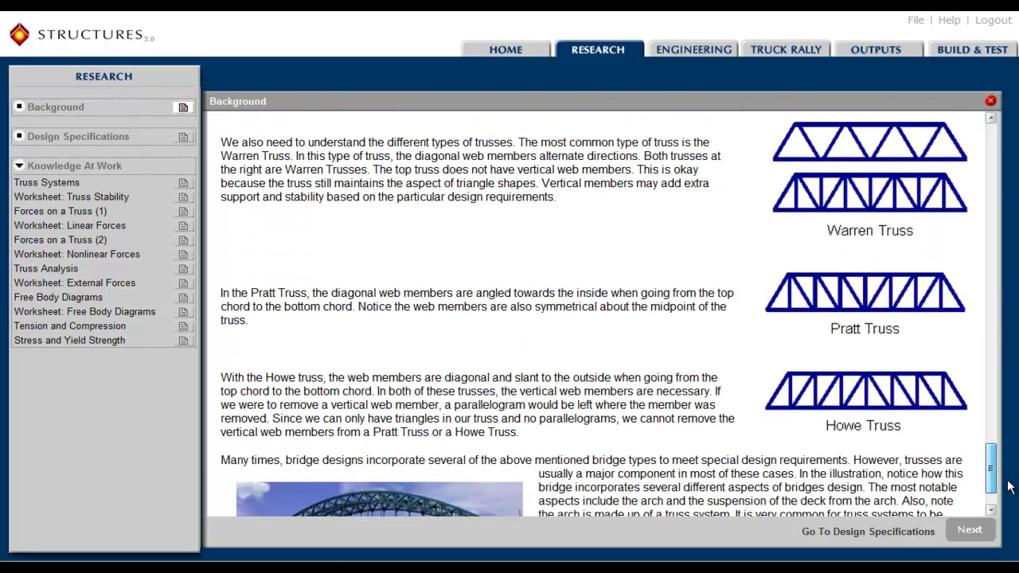
- Scroll through the Design Specifications tolerance tables, then open the Truss Systems lesson
click(183, 136)
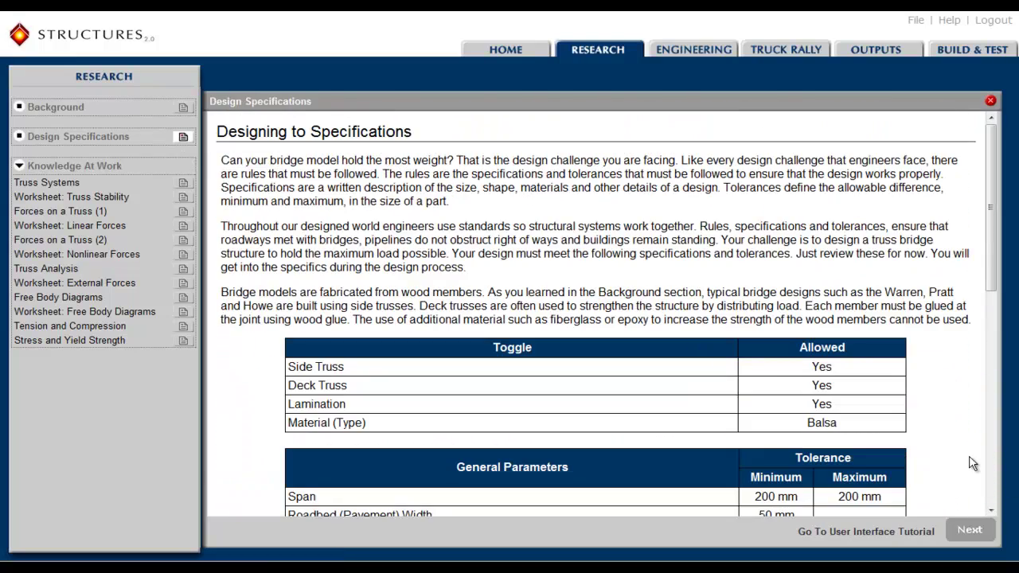
click(991, 510)
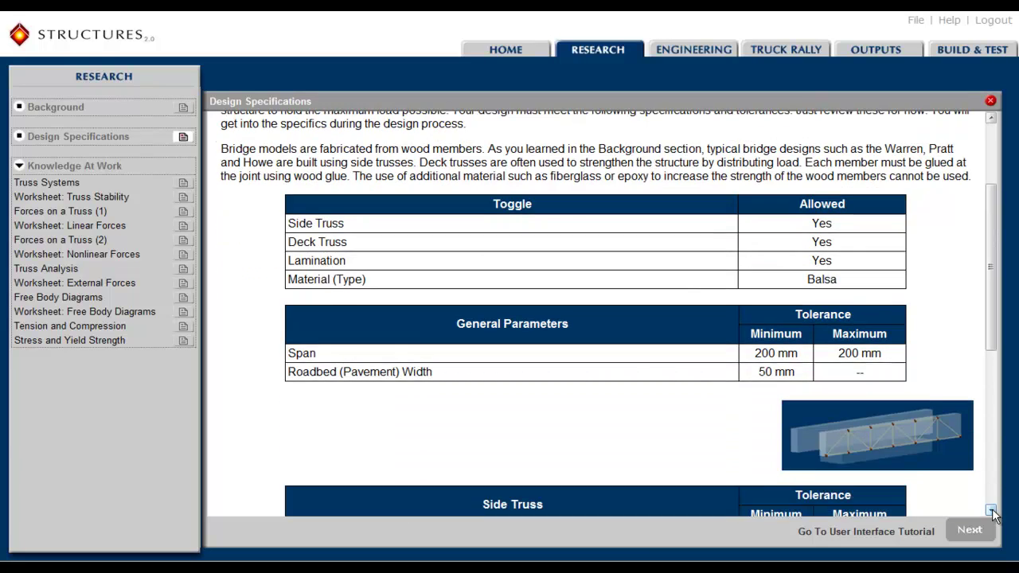
drag(991, 510, 991, 511)
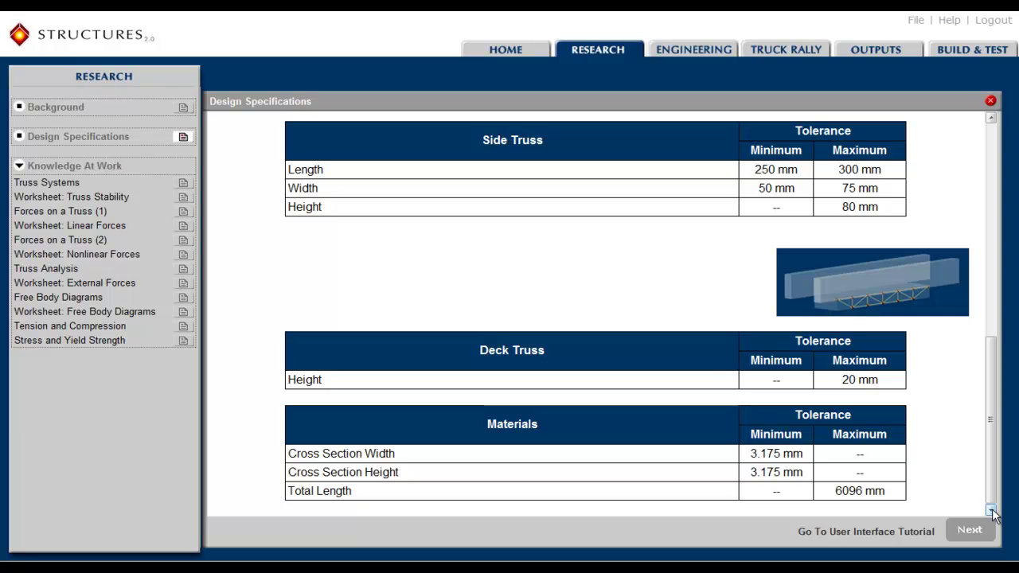
click(183, 183)
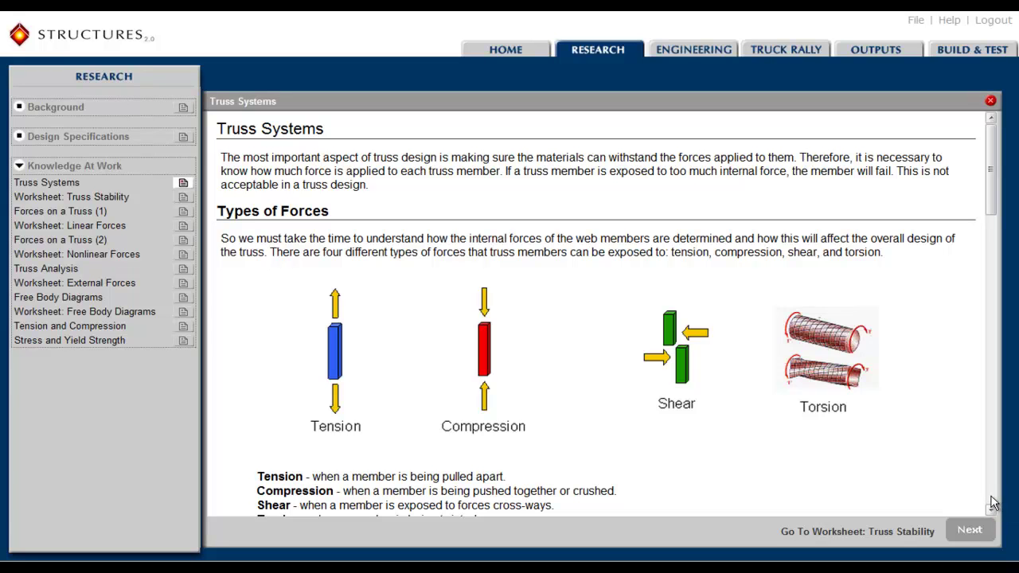
- Scroll down through the whole Truss Systems reading
scroll(991, 514, down, 10)
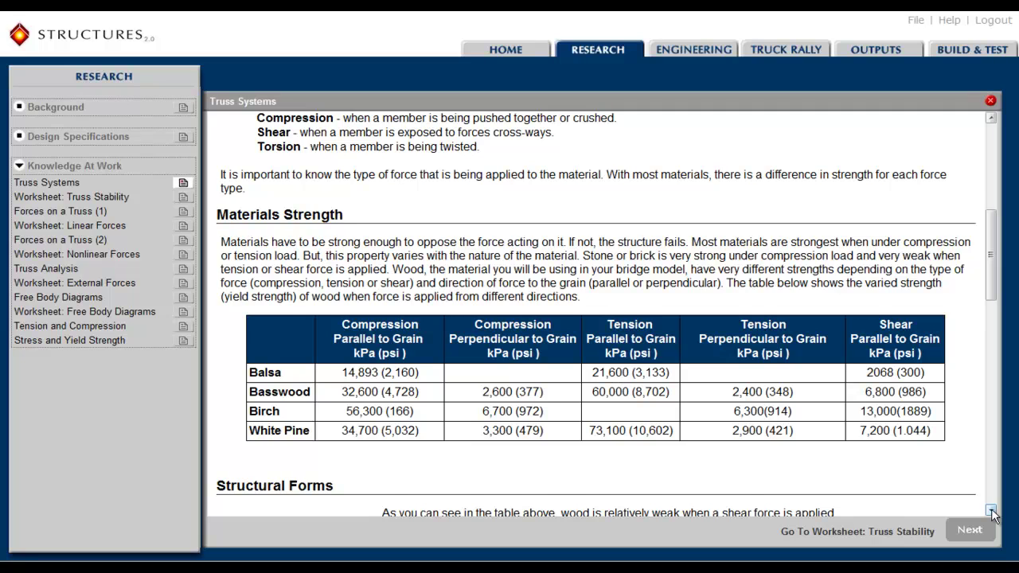
scroll(991, 513, down, 3)
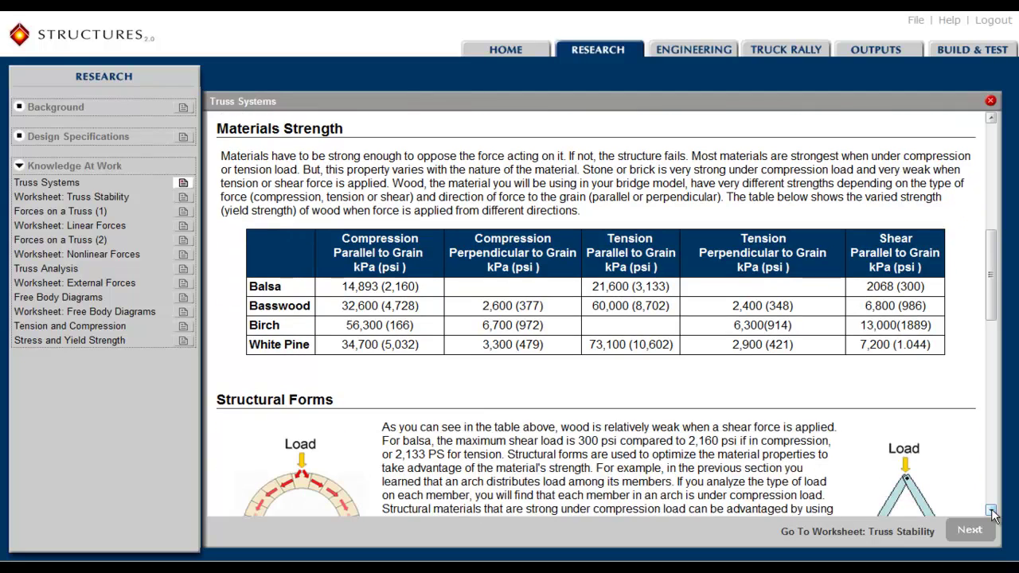
scroll(991, 513, down, 9)
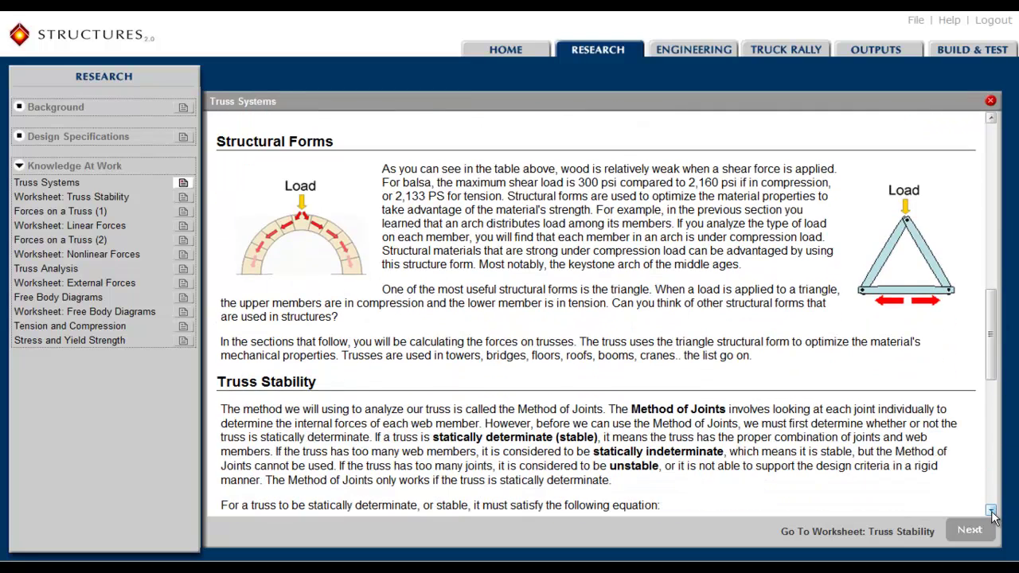
scroll(991, 514, down, 7)
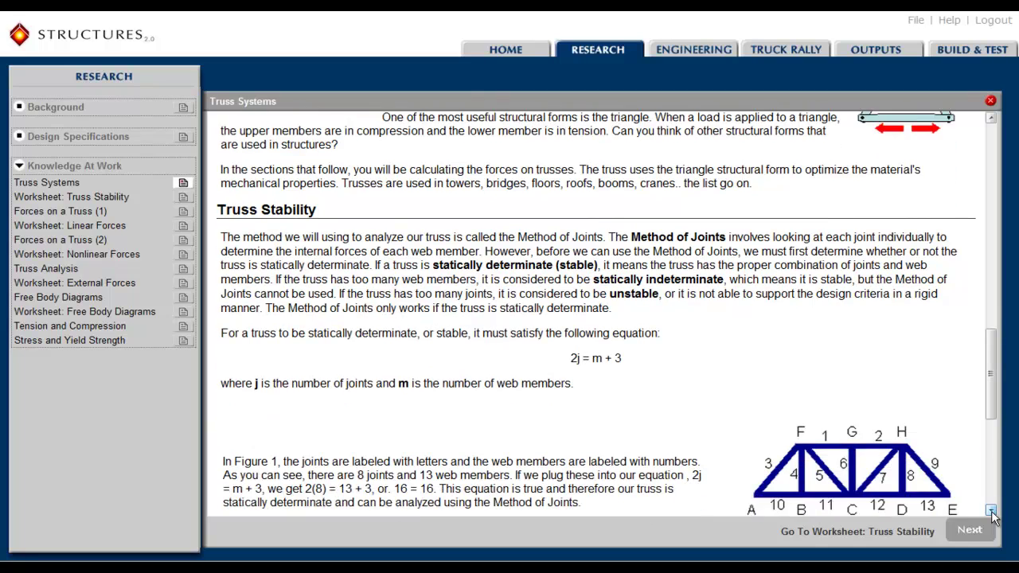
scroll(992, 513, down, 2)
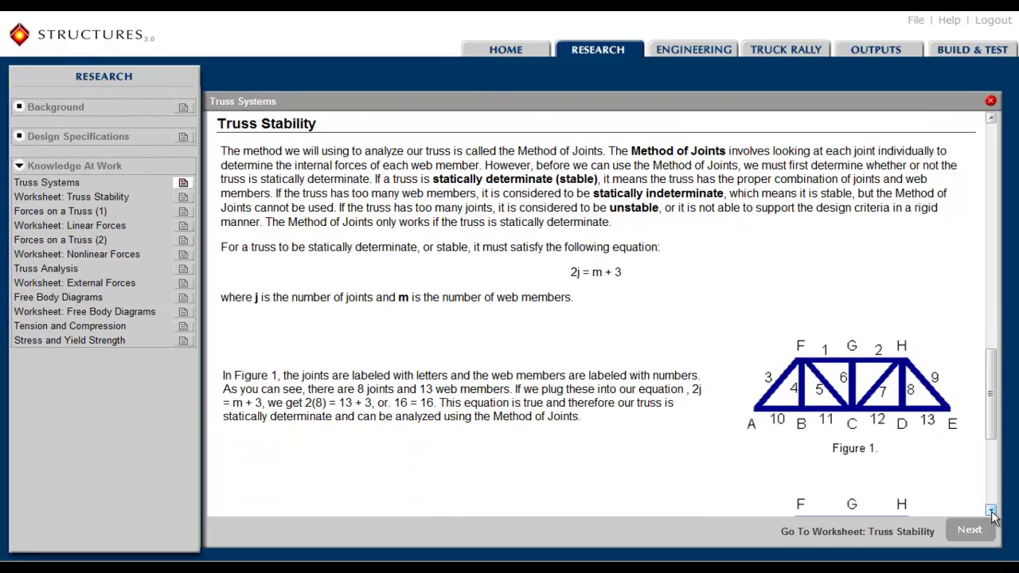
scroll(993, 516, down, 8)
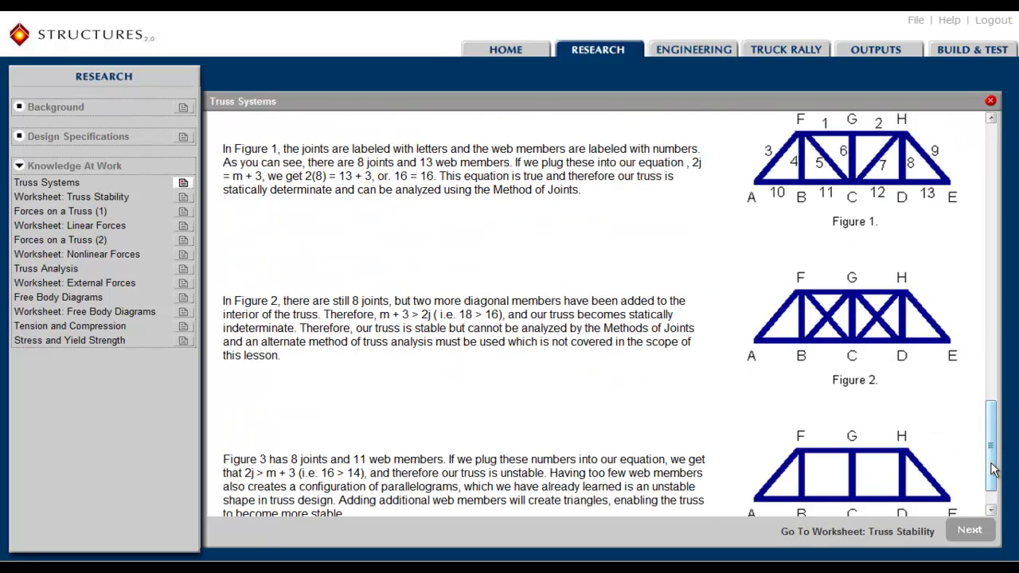
- Move on through the Truss Stability and Linear Forces worksheets to Forces on a Truss (2)
click(970, 531)
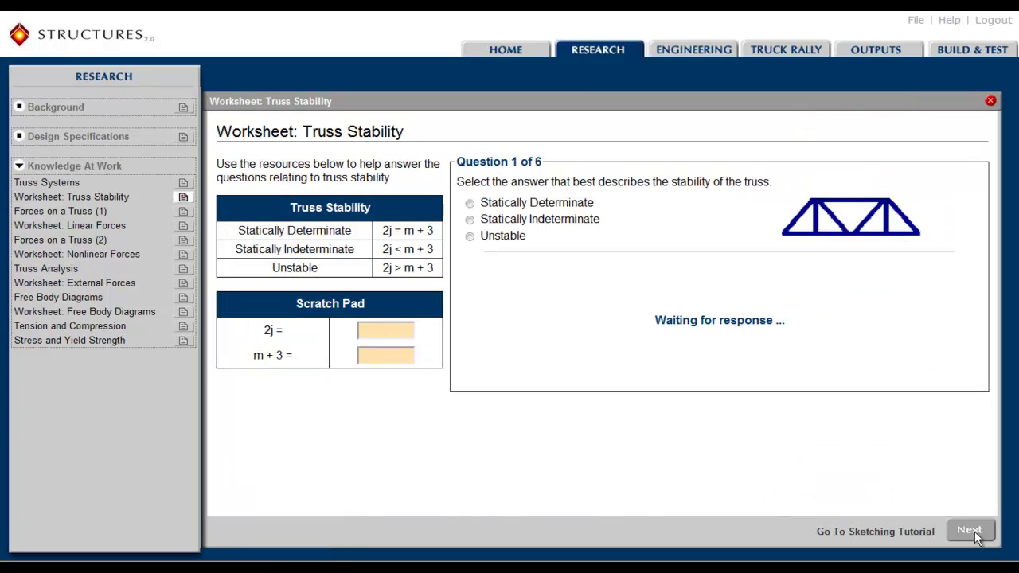
click(970, 531)
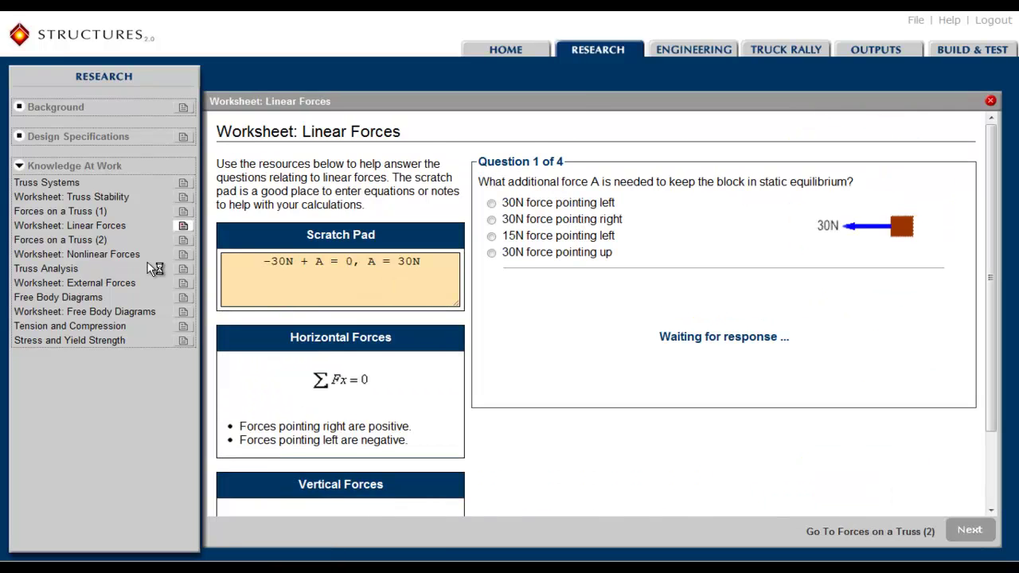
click(182, 241)
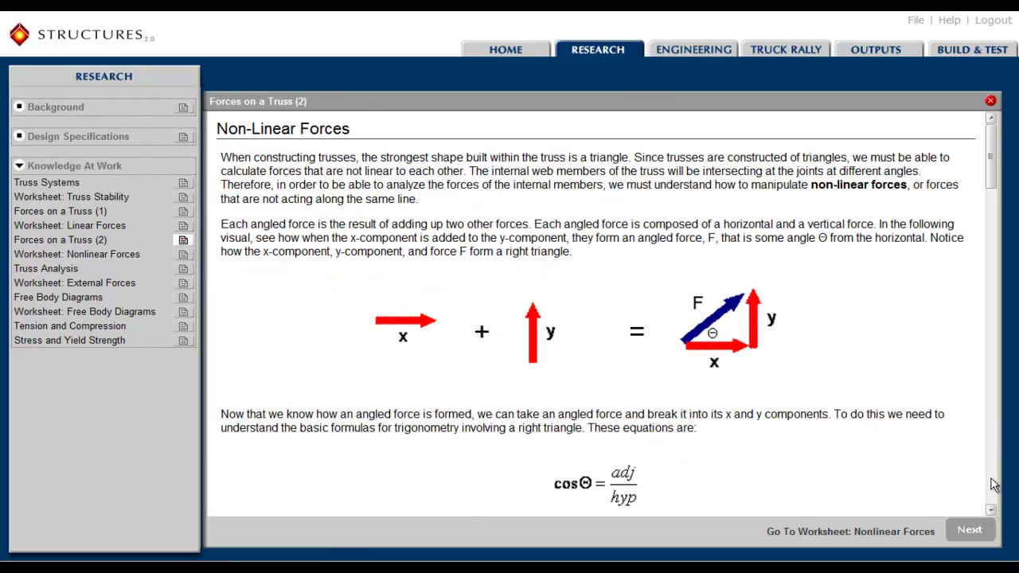
- Show Period 2A's statistics and scroll through the progress, time, grades and Engineering Effort charts
click(422, 129)
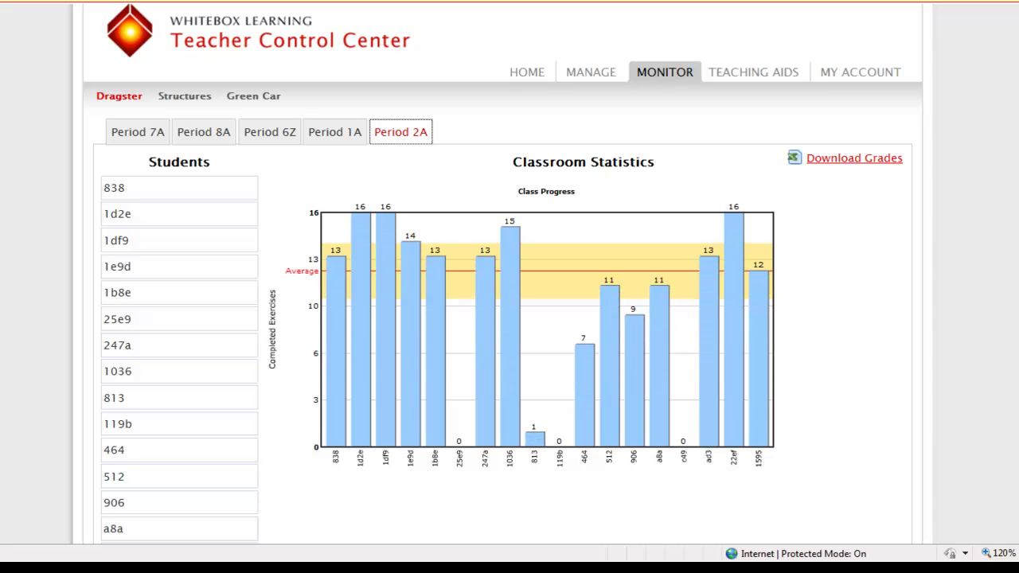
scroll(510, 318, down, 3)
scroll(510, 319, down, 3)
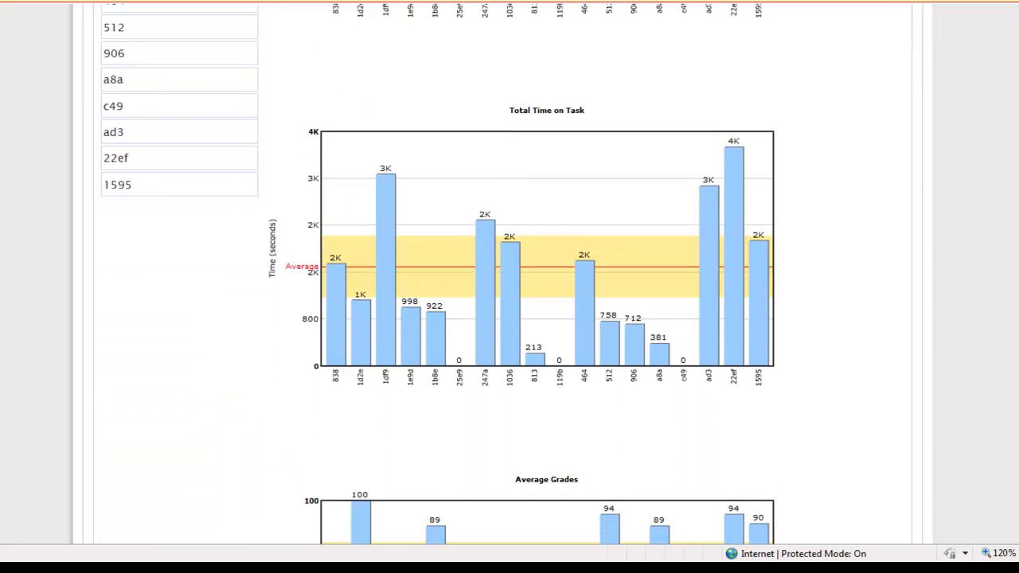
scroll(510, 319, down, 5)
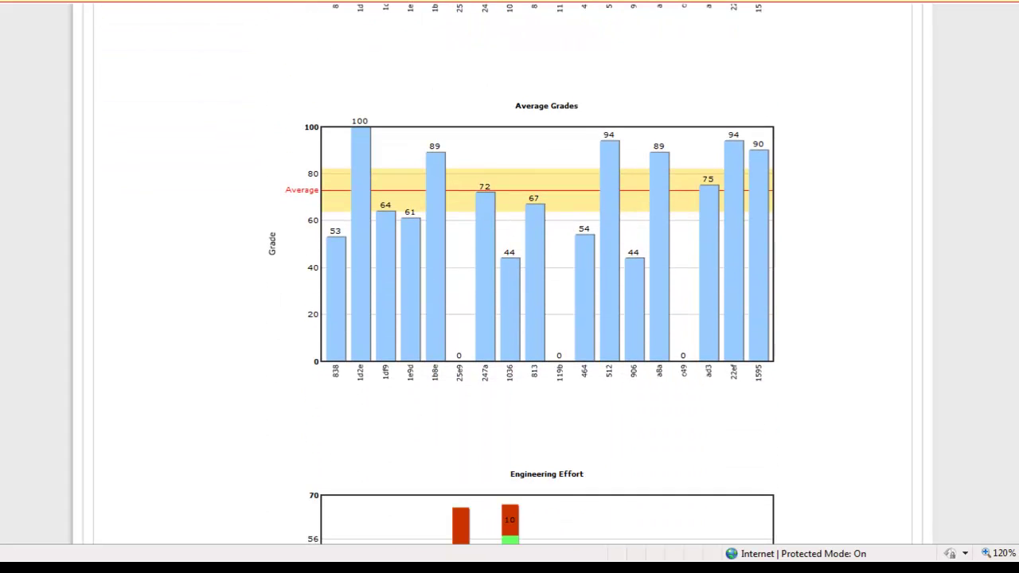
scroll(509, 318, down, 4)
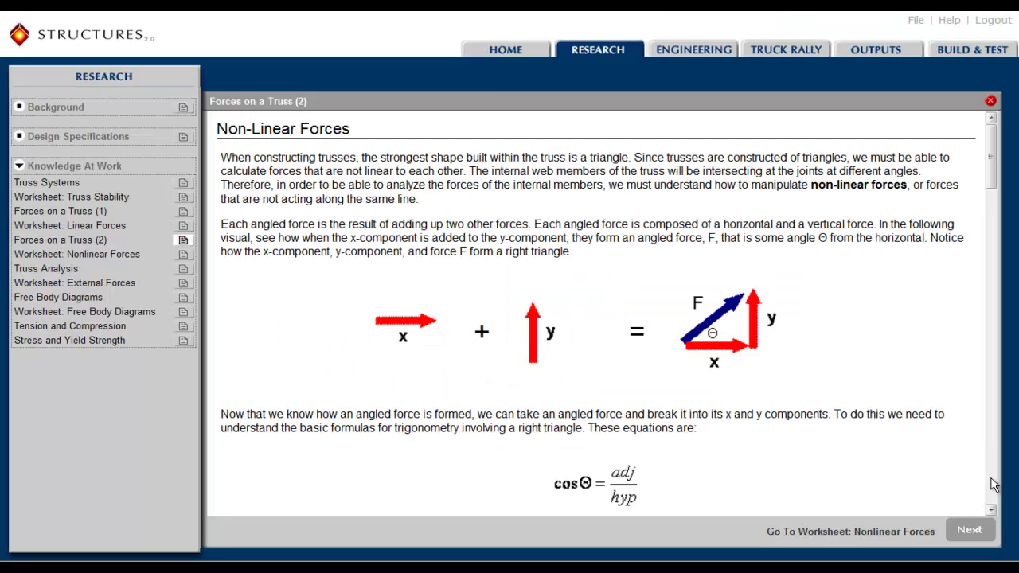
- Page down to the 25 N angled-force example, then display the 3D truss bridge on its abutments
click(994, 484)
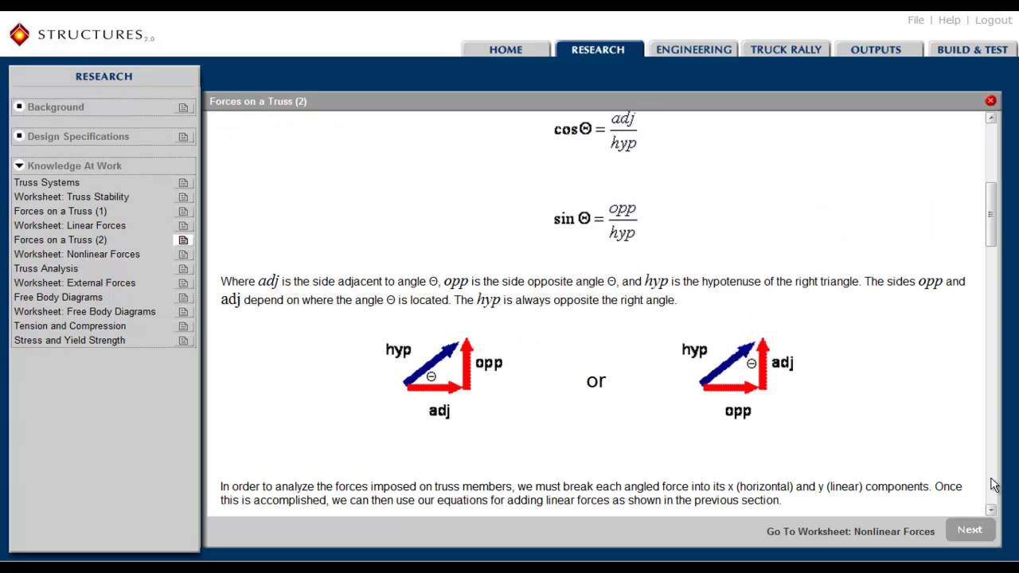
click(993, 484)
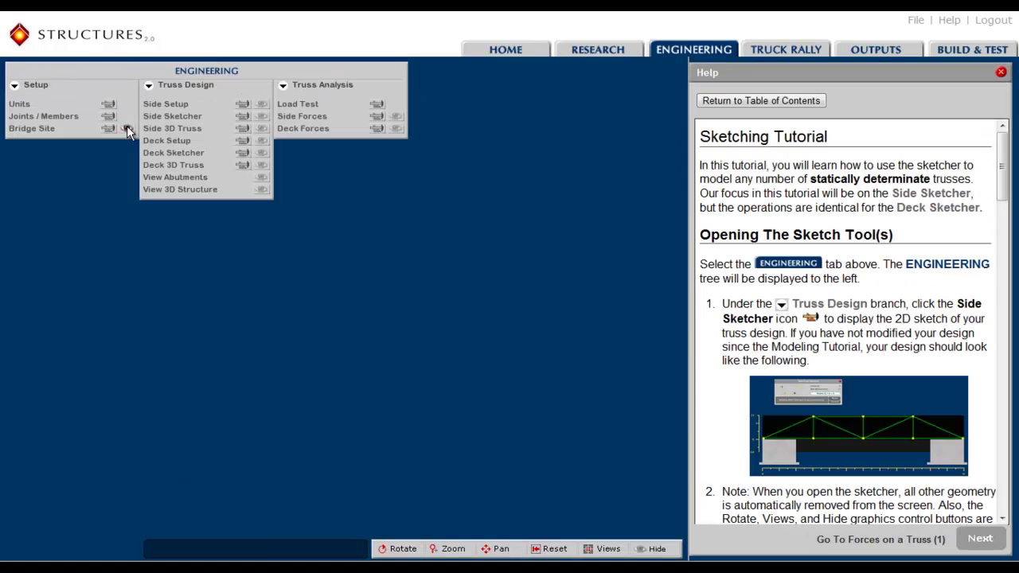
click(127, 128)
click(262, 191)
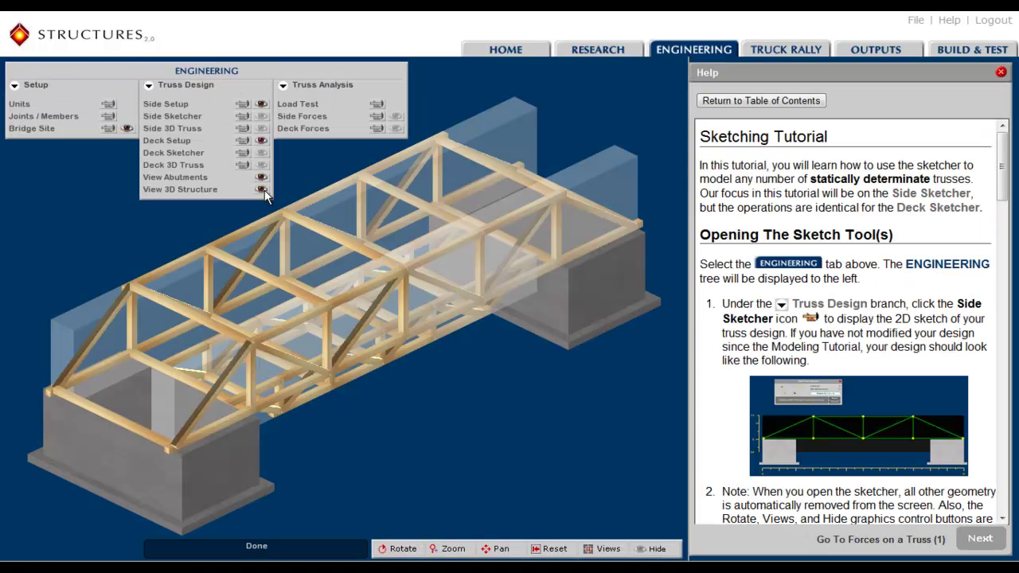
- Cycle the bridge through left, front and trimetric views, then hide the Bridge Site abutments
click(607, 550)
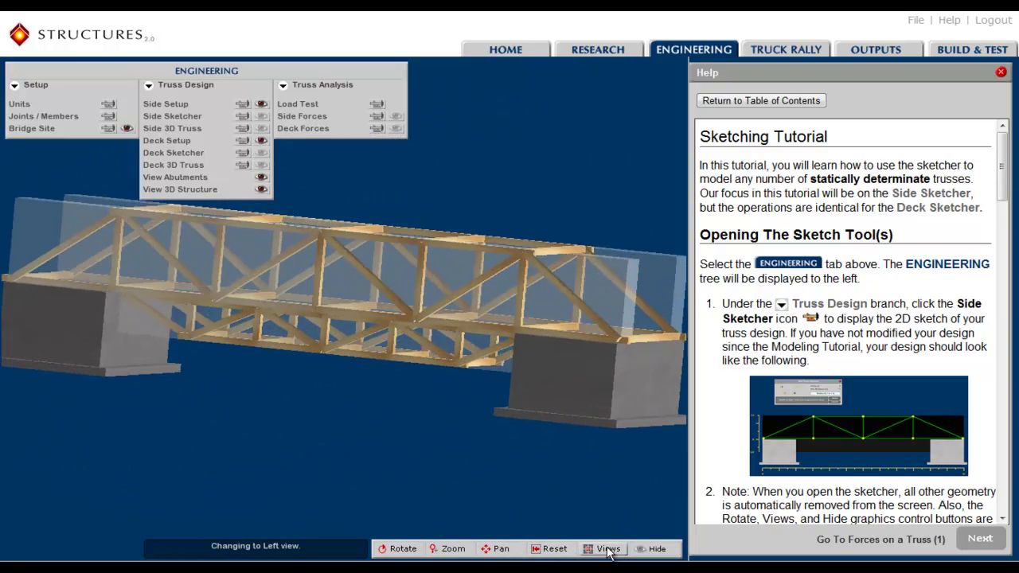
click(607, 550)
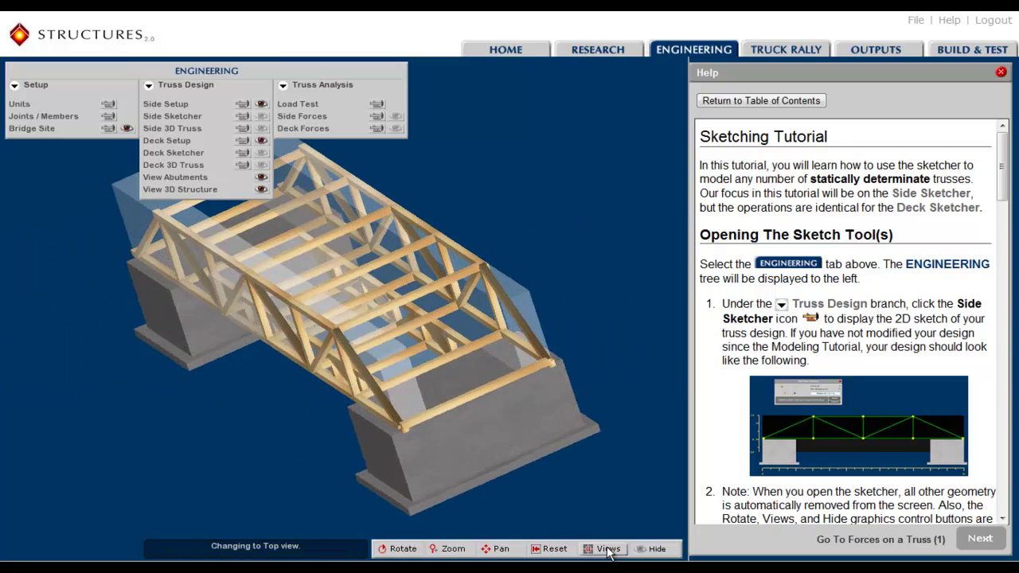
click(608, 549)
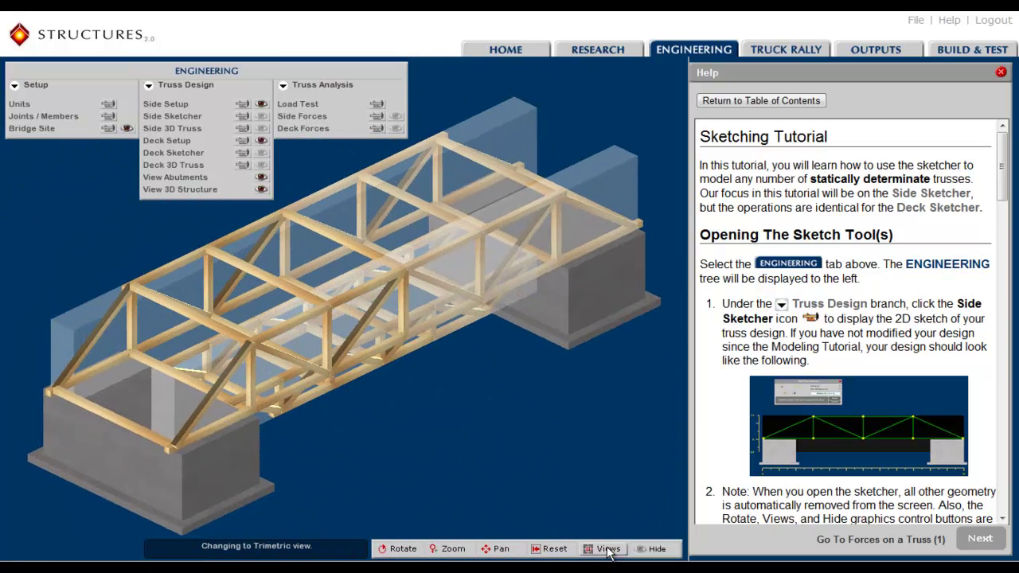
click(130, 128)
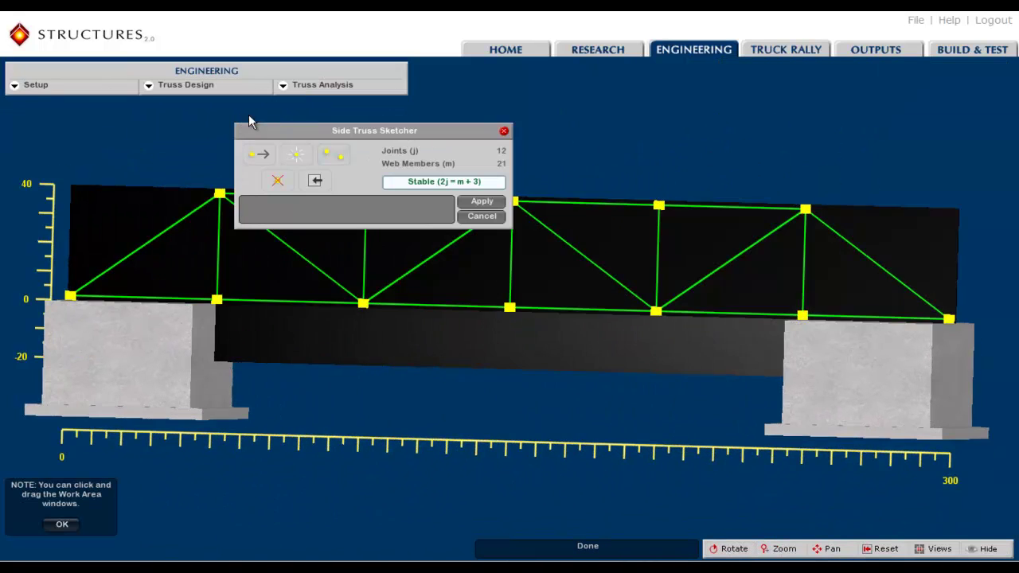
- Delete the truss's left top joint and place a new, lower joint near the left end
drag(378, 129, 562, 92)
click(446, 115)
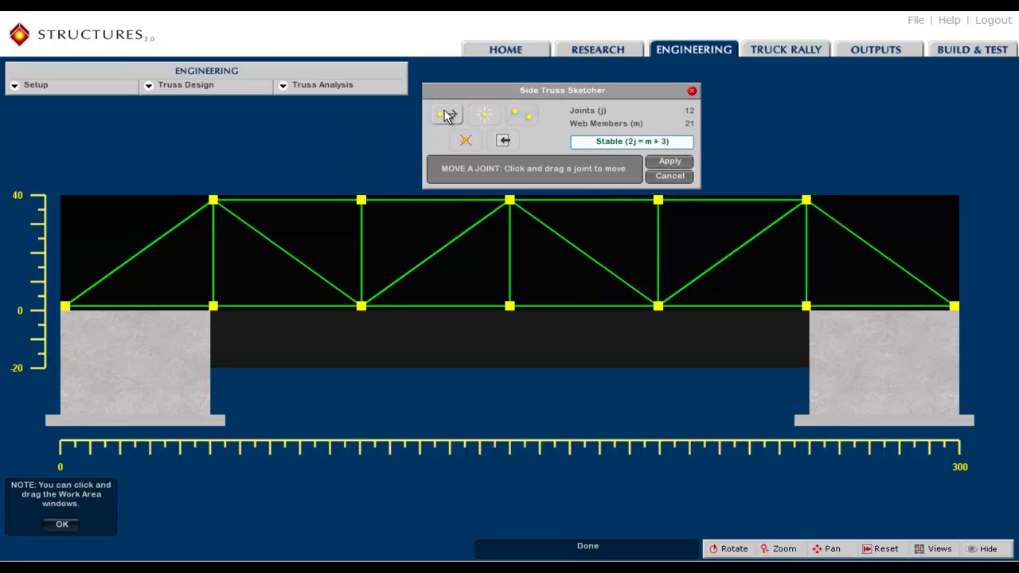
click(483, 116)
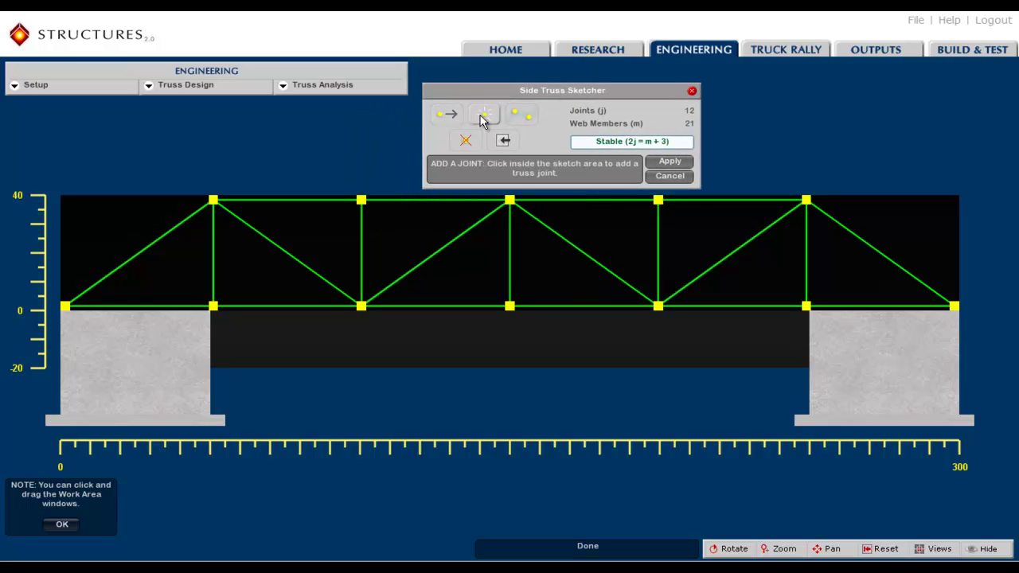
click(466, 140)
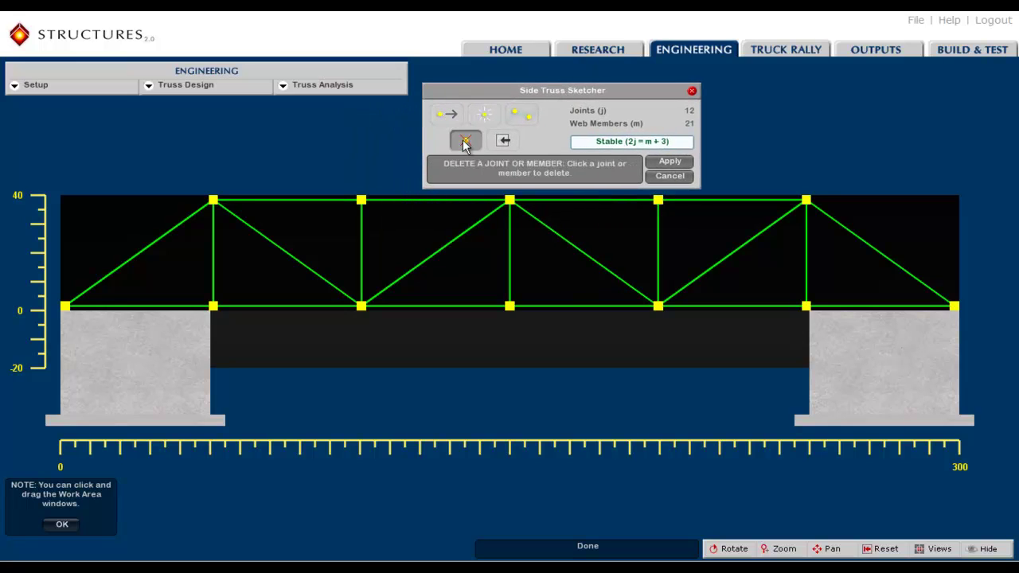
click(213, 200)
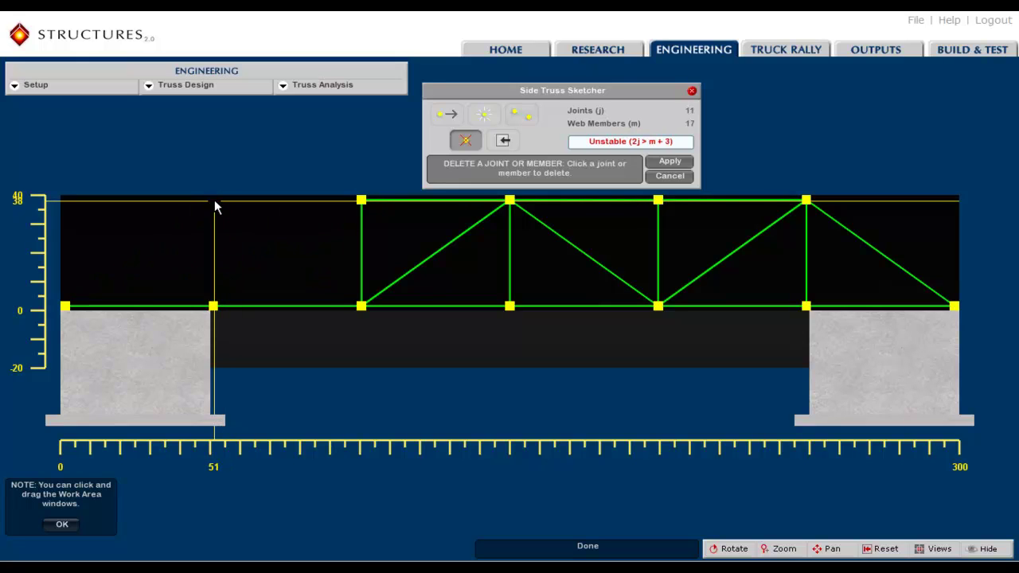
click(485, 115)
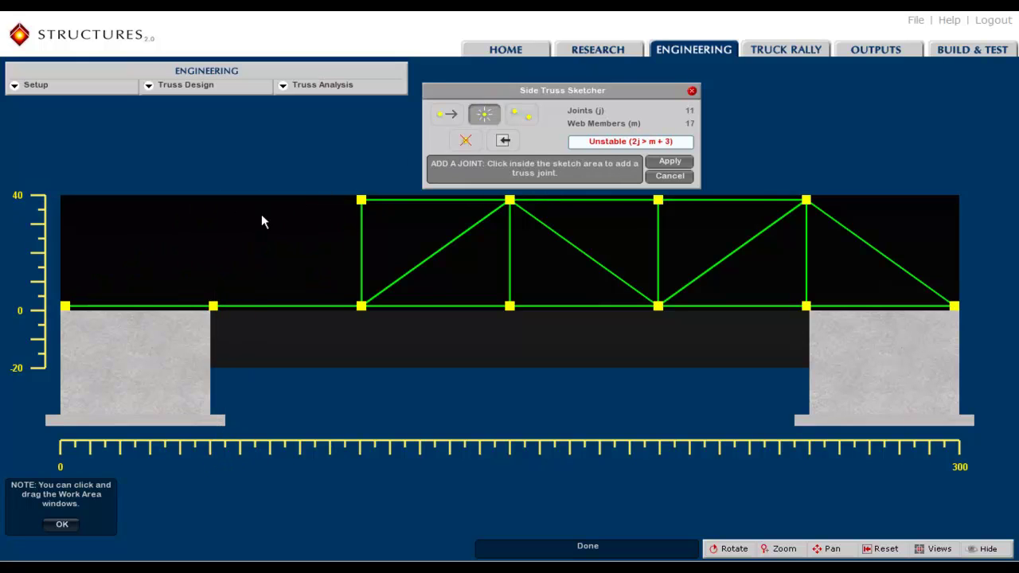
click(199, 229)
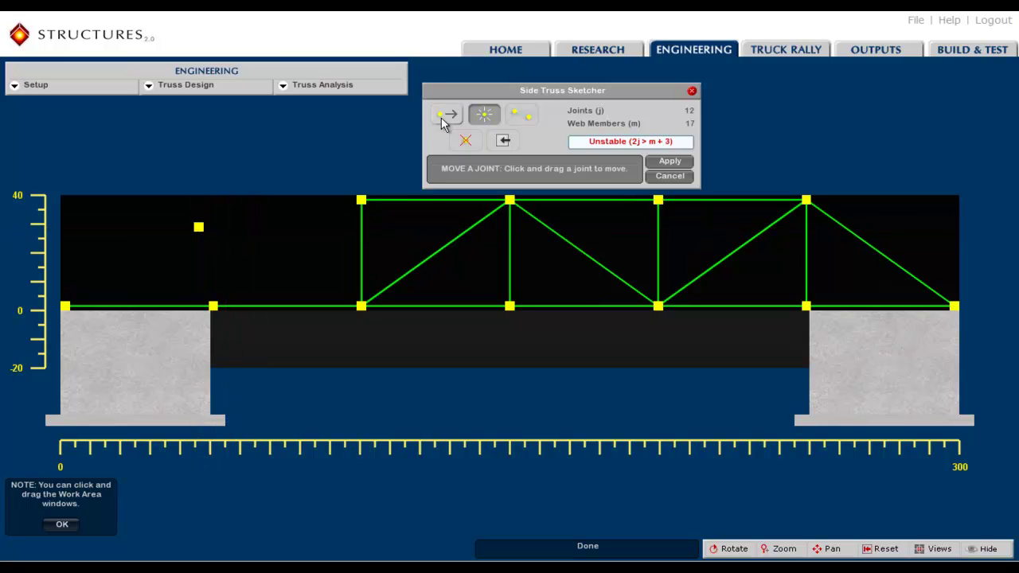
- Connect the new joint with members to the next top joint, bottom chord, left end and nearby bottom joint
click(516, 116)
click(516, 115)
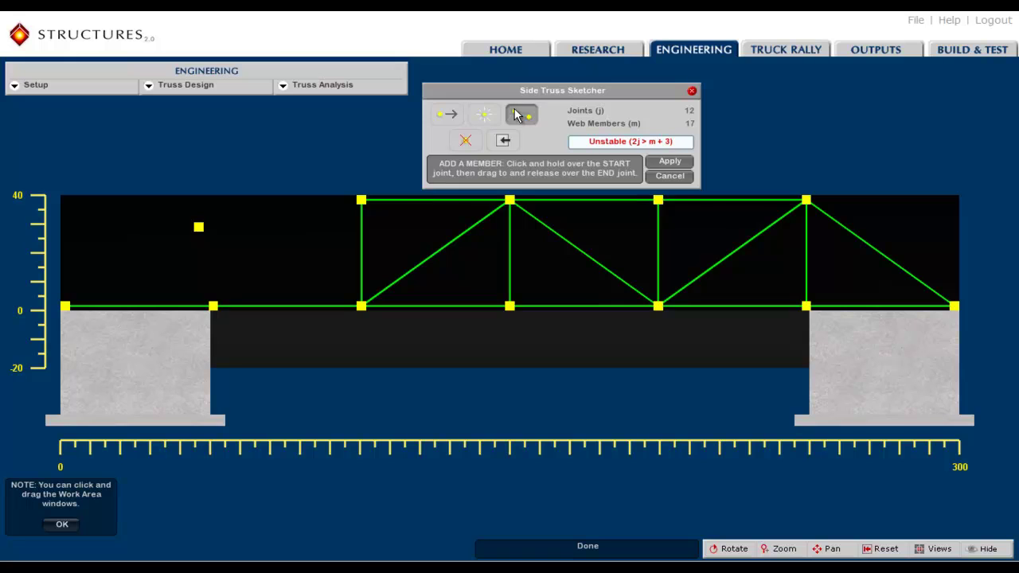
drag(199, 229, 362, 201)
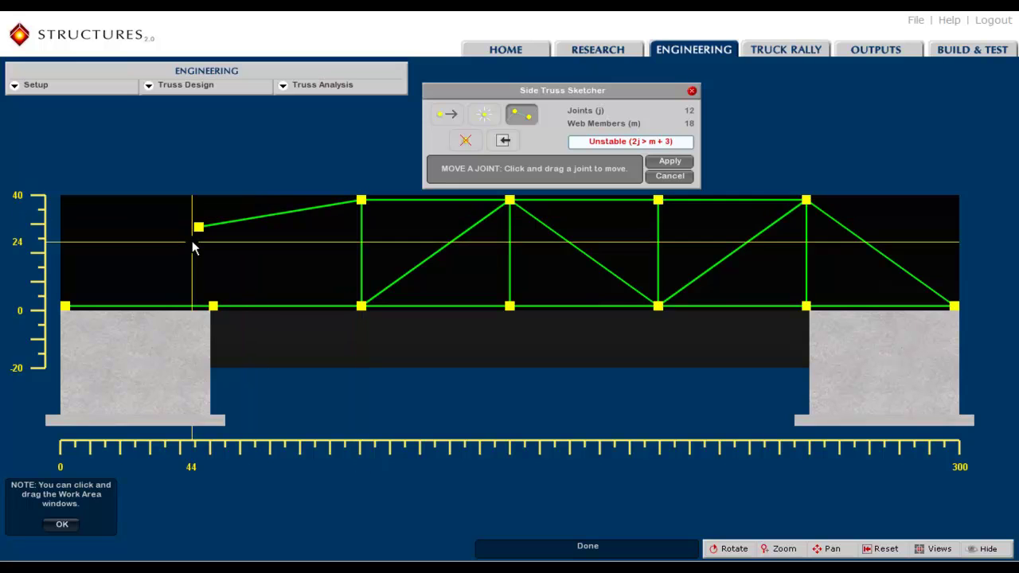
drag(199, 230, 360, 306)
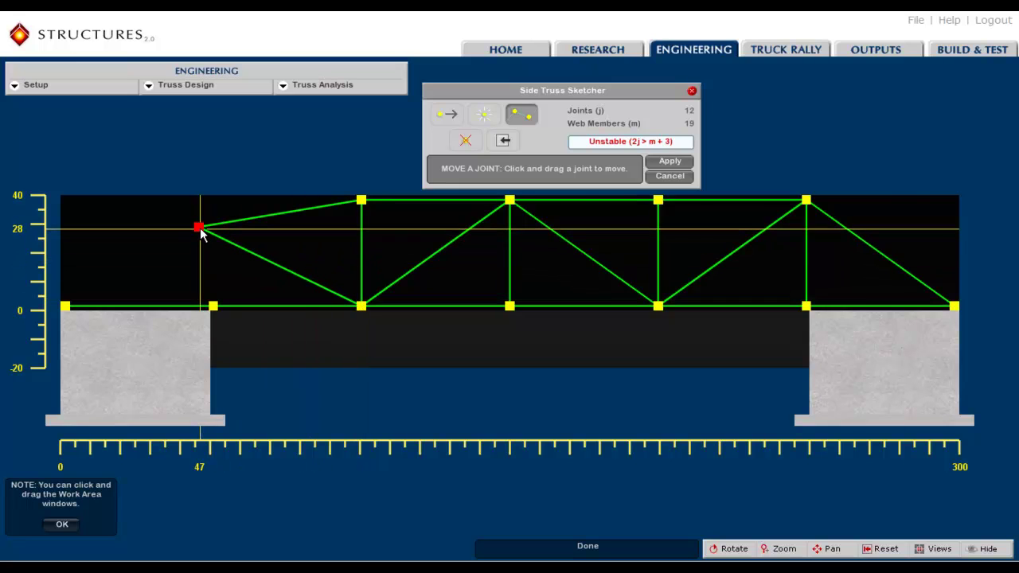
drag(199, 229, 65, 305)
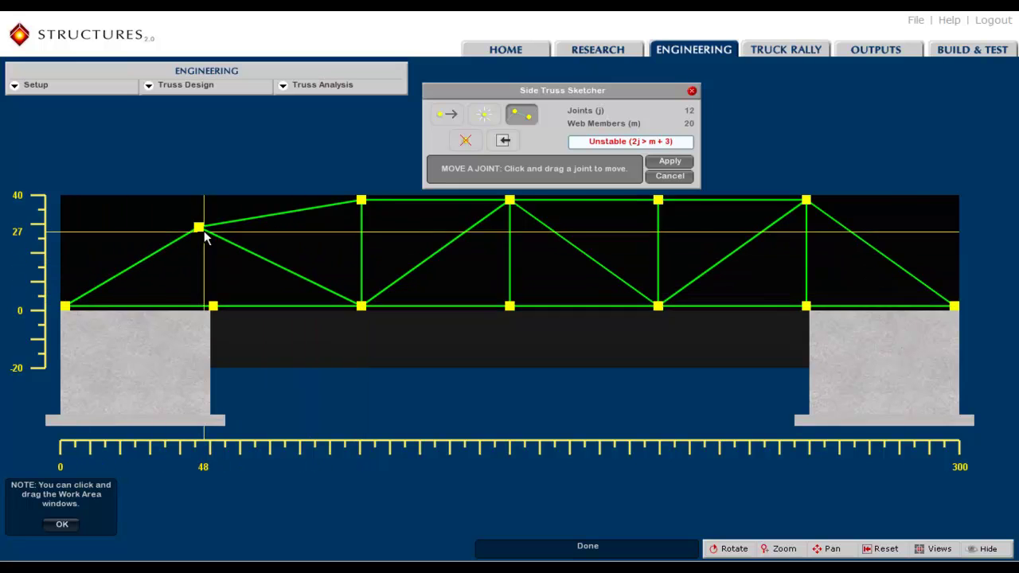
drag(199, 228, 213, 310)
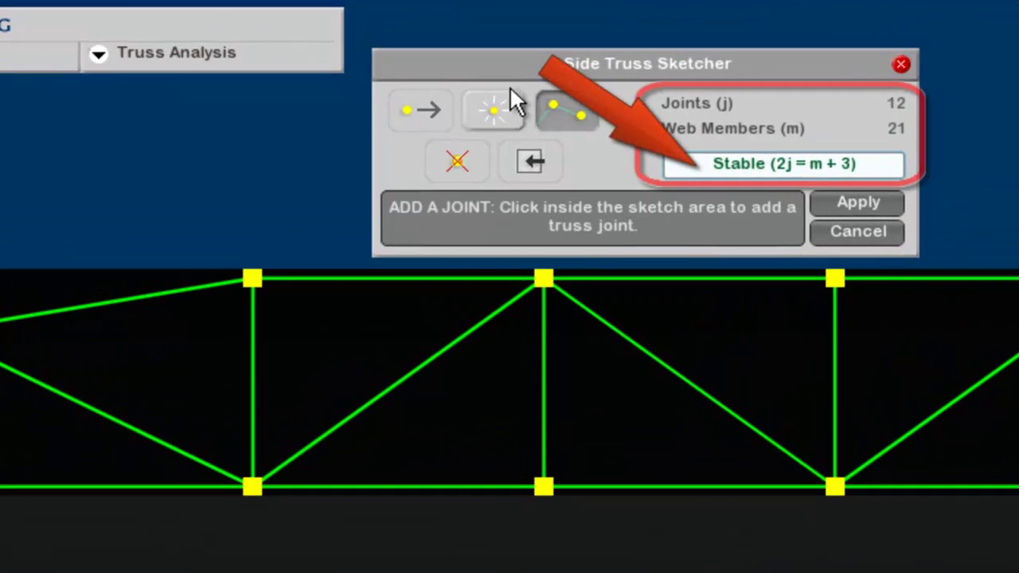
- Delete the centre top joint and add two new top-chord joints left and right of centre
click(429, 110)
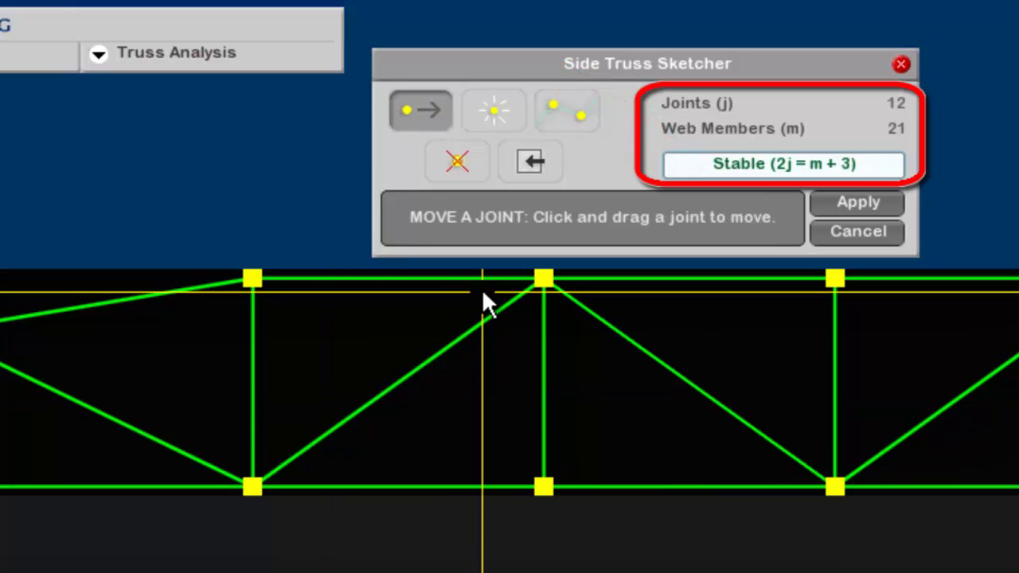
key(Delete)
click(545, 277)
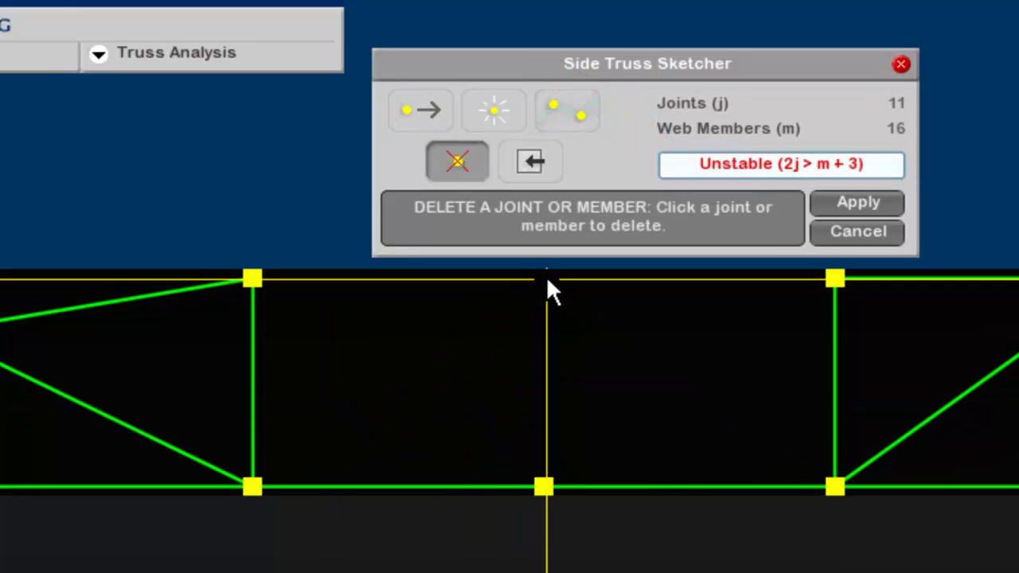
click(494, 110)
click(449, 274)
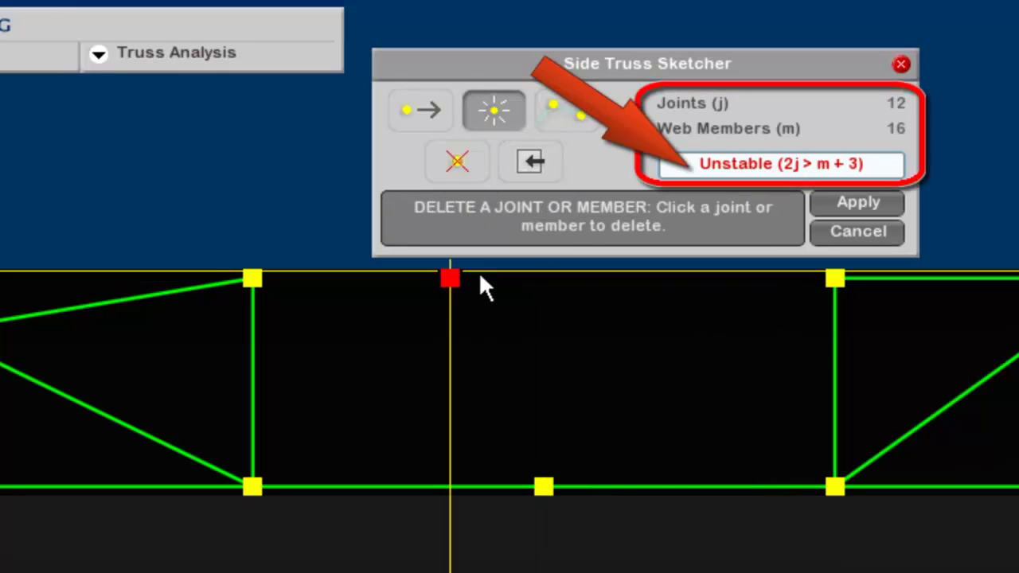
click(638, 278)
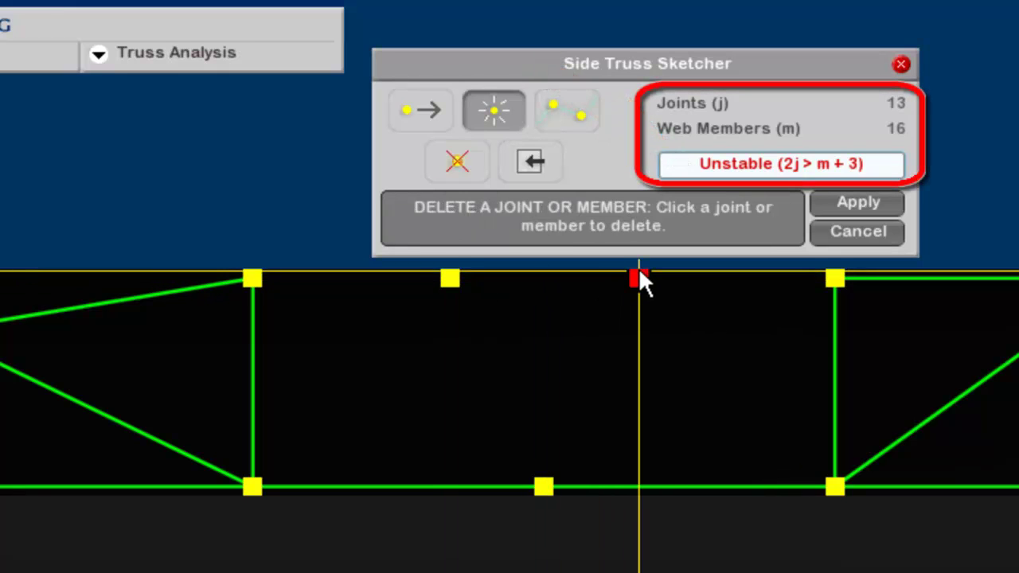
- Link the two new joints with top-chord members, bottom-joint connections and diagonals to the middle bottom joint
click(562, 118)
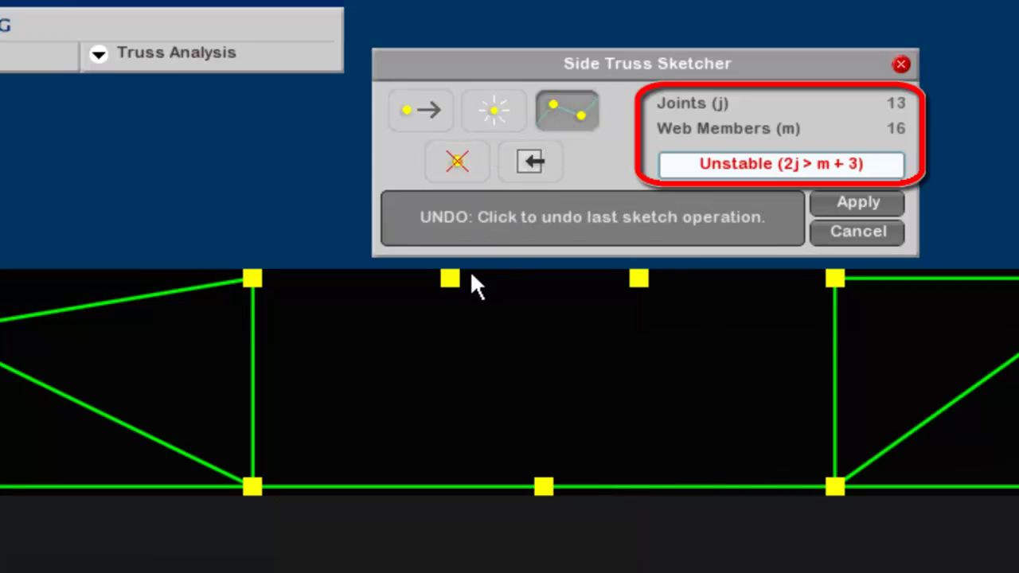
drag(449, 279, 254, 482)
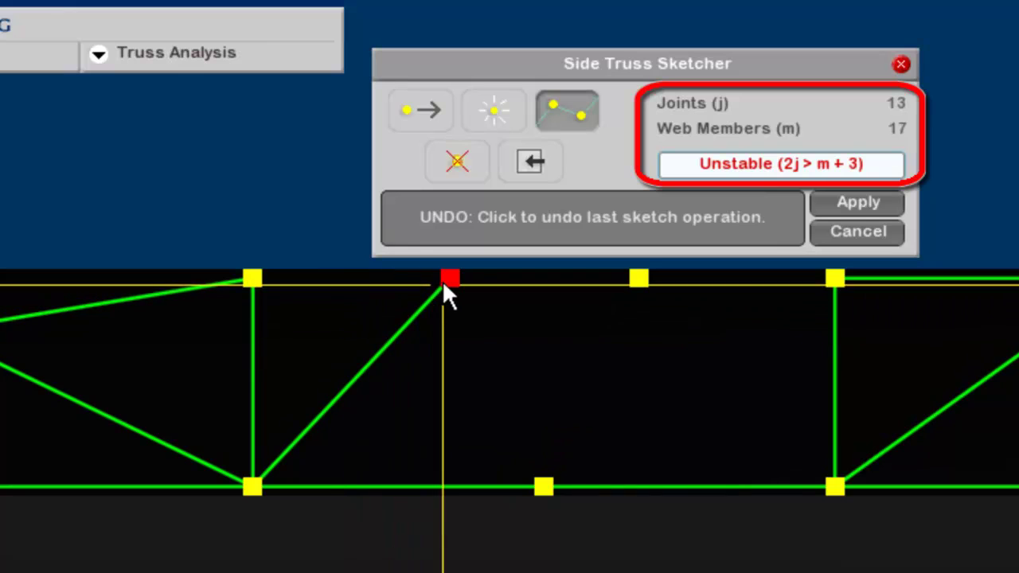
drag(443, 284, 257, 280)
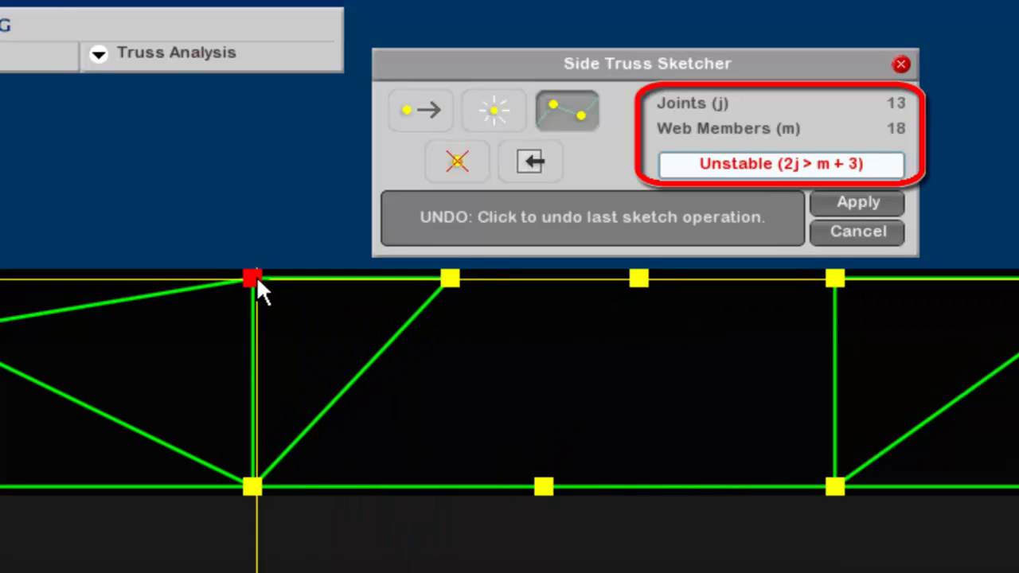
drag(450, 275, 834, 280)
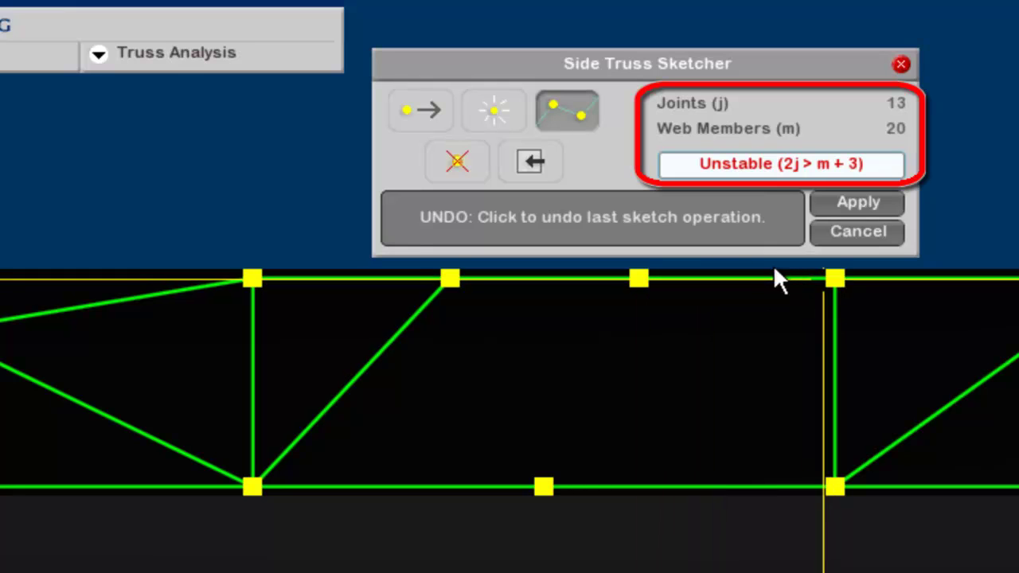
drag(639, 279, 834, 485)
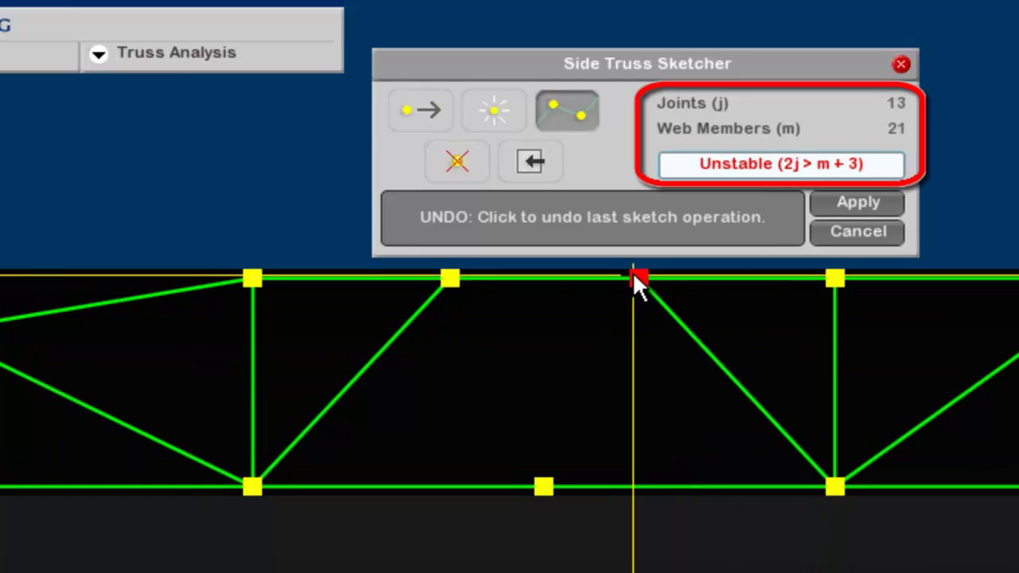
drag(637, 277, 542, 482)
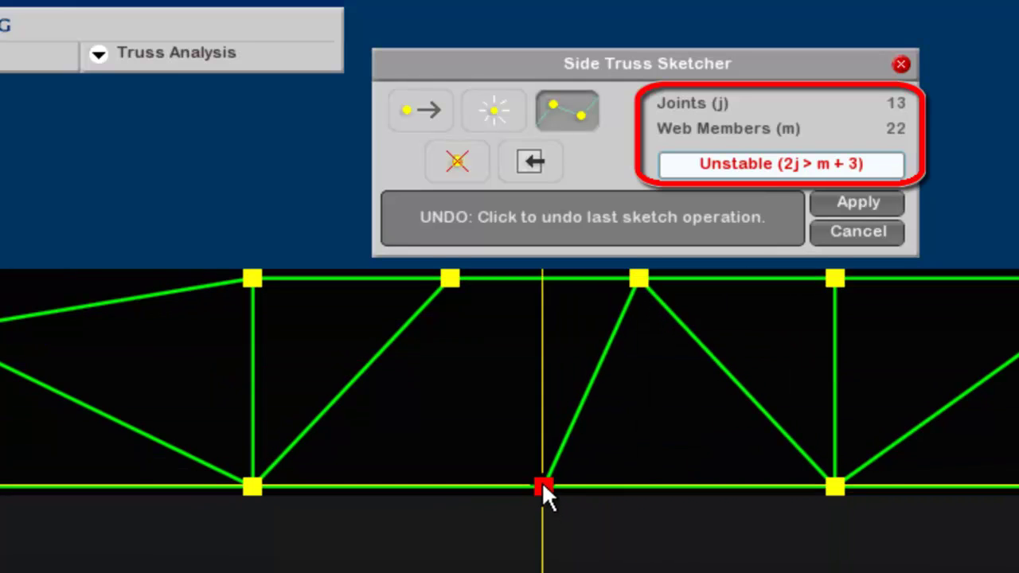
drag(449, 277, 544, 485)
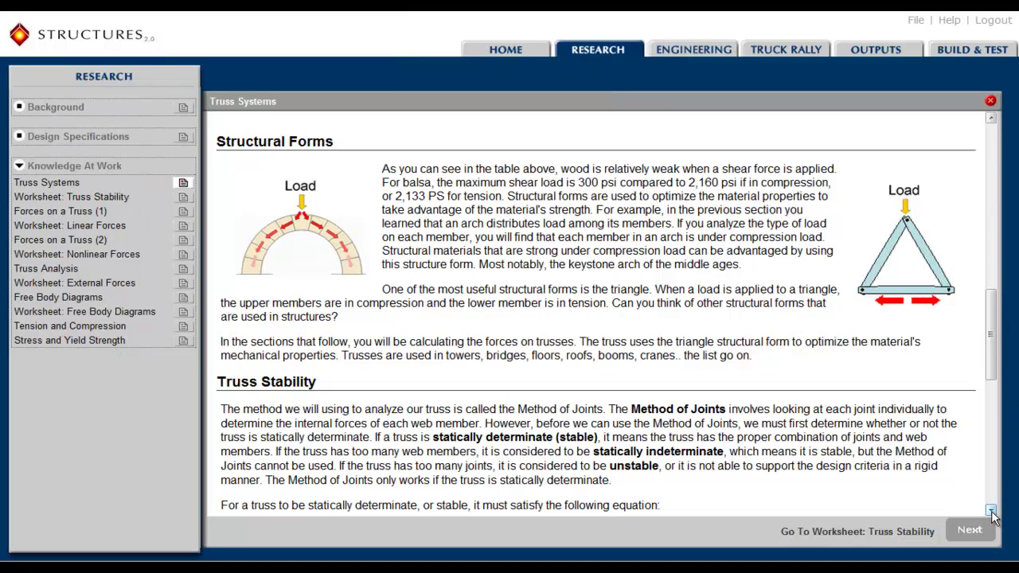
- Read down the Truss Systems page to Figures 2 and 3, then go to the Truss Stability worksheet
click(991, 511)
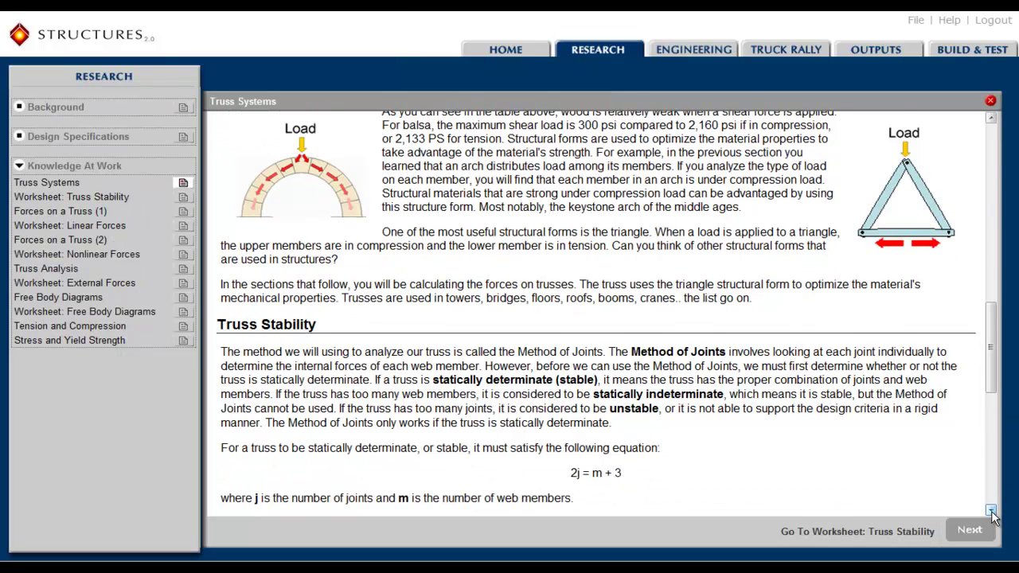
click(992, 511)
click(991, 511)
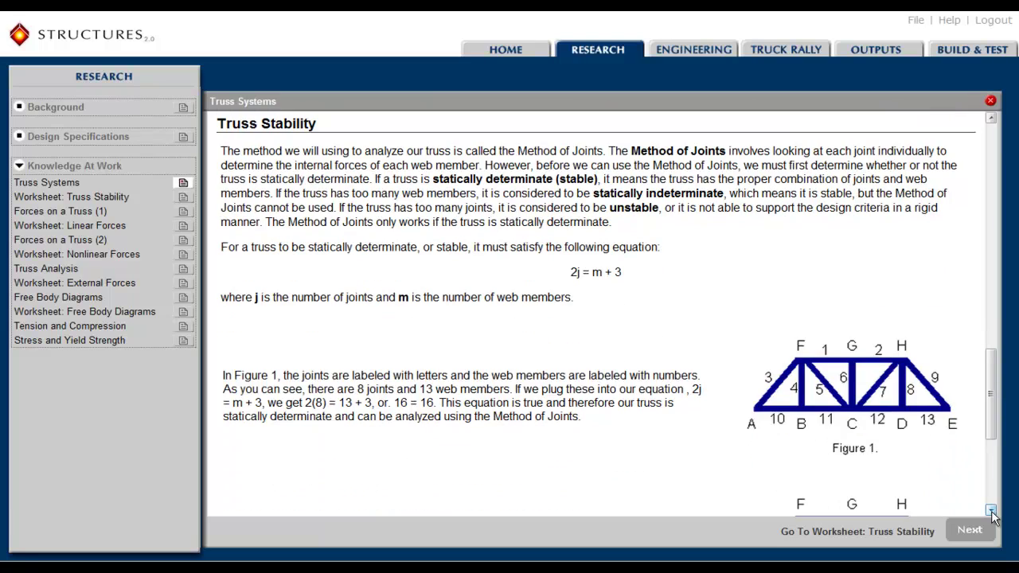
scroll(991, 514, down, 8)
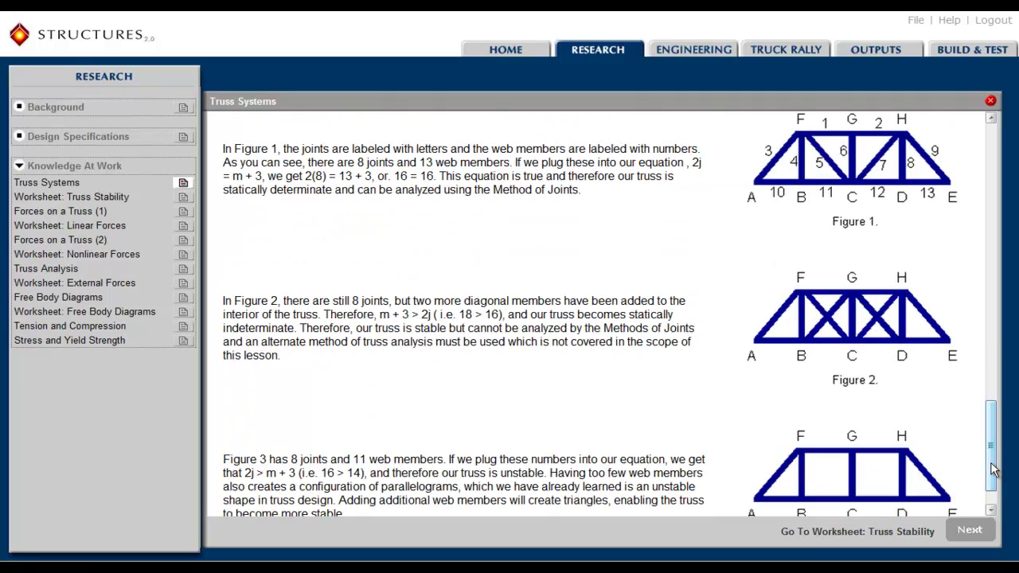
click(976, 536)
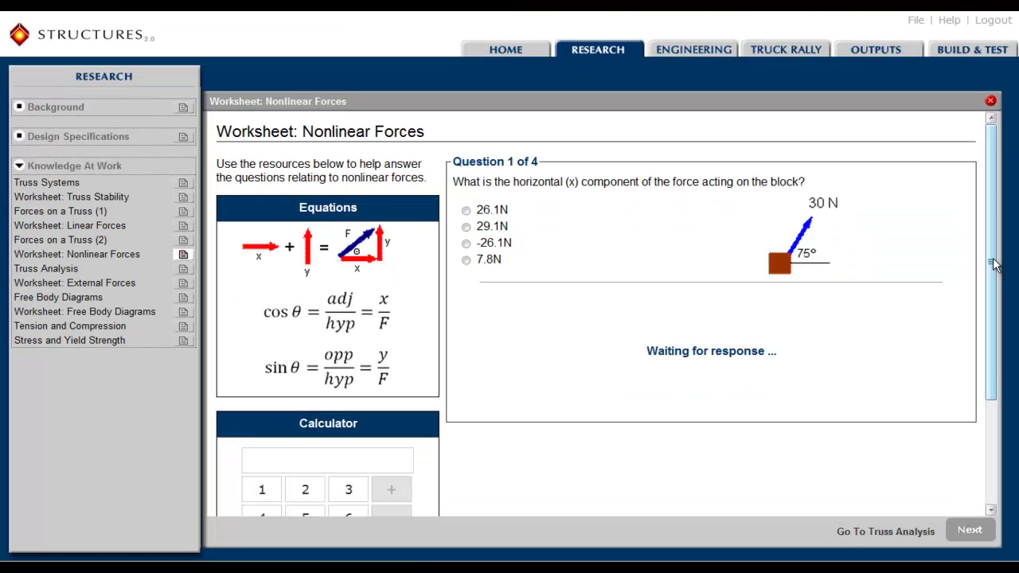
- Step through External Forces, Free Body Diagrams and Tension and Compression to Stress and Yield Strength, then return to Engineering
drag(991, 269, 1017, 381)
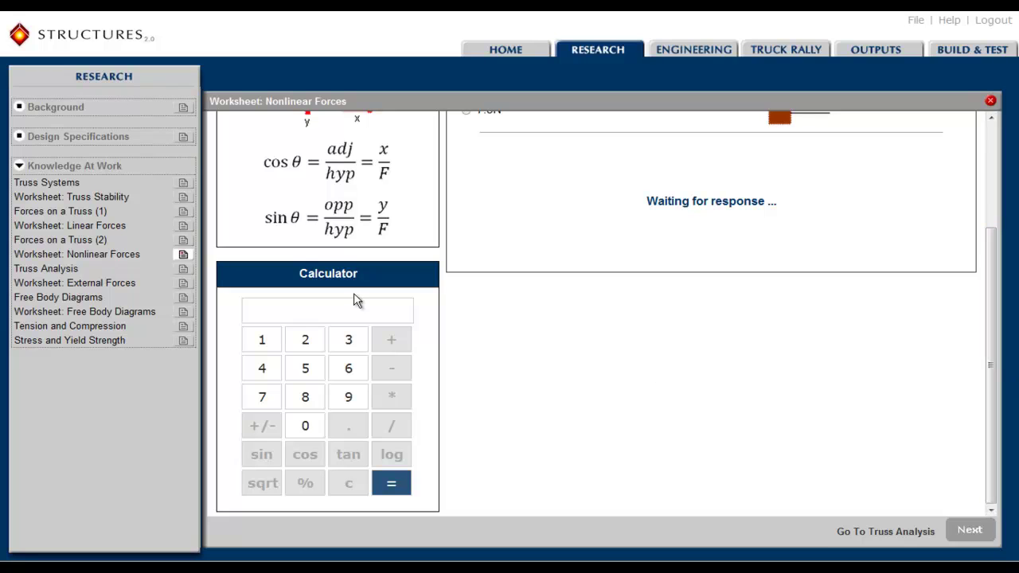
click(183, 269)
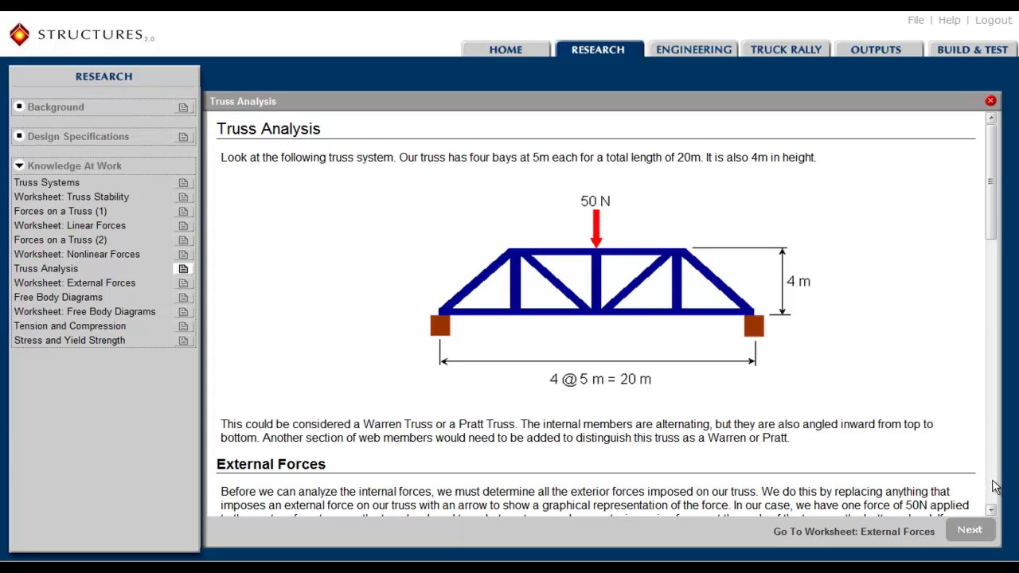
click(183, 282)
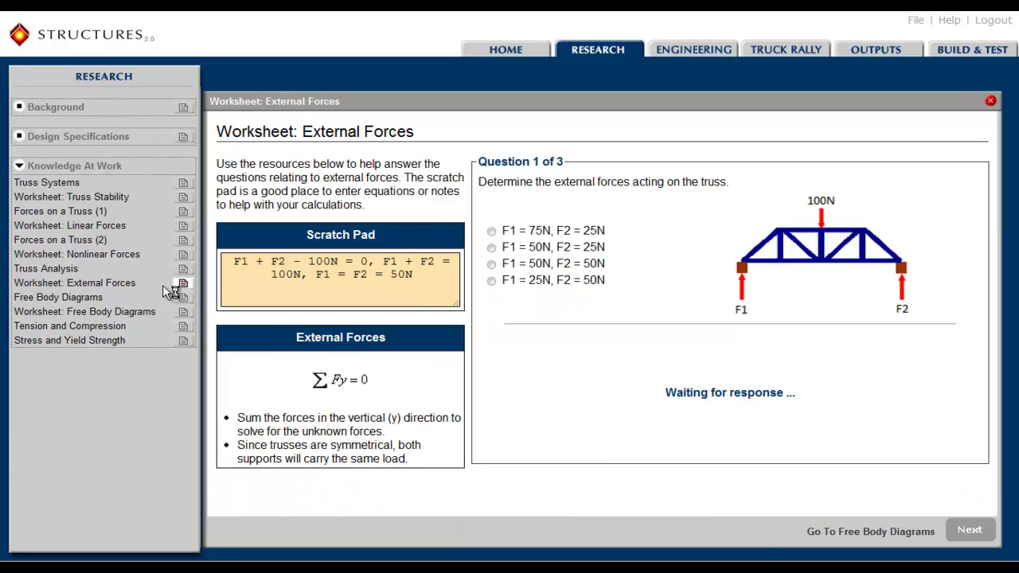
click(183, 297)
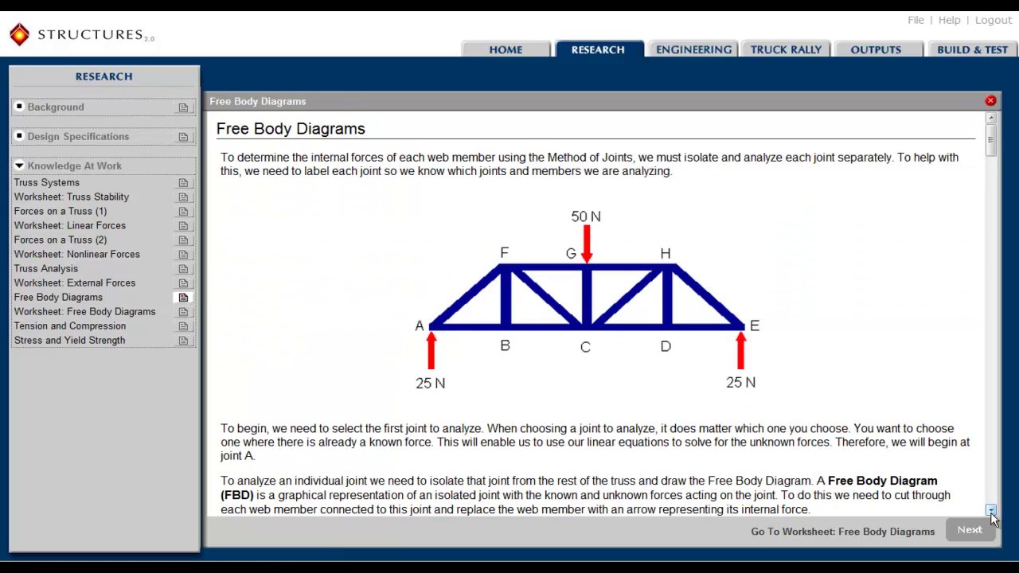
click(183, 311)
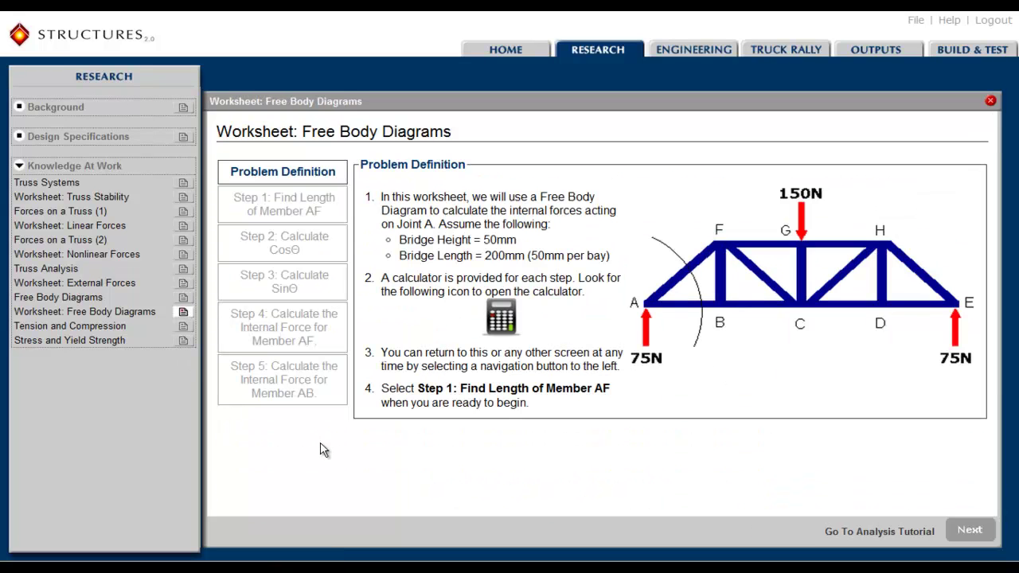
click(183, 326)
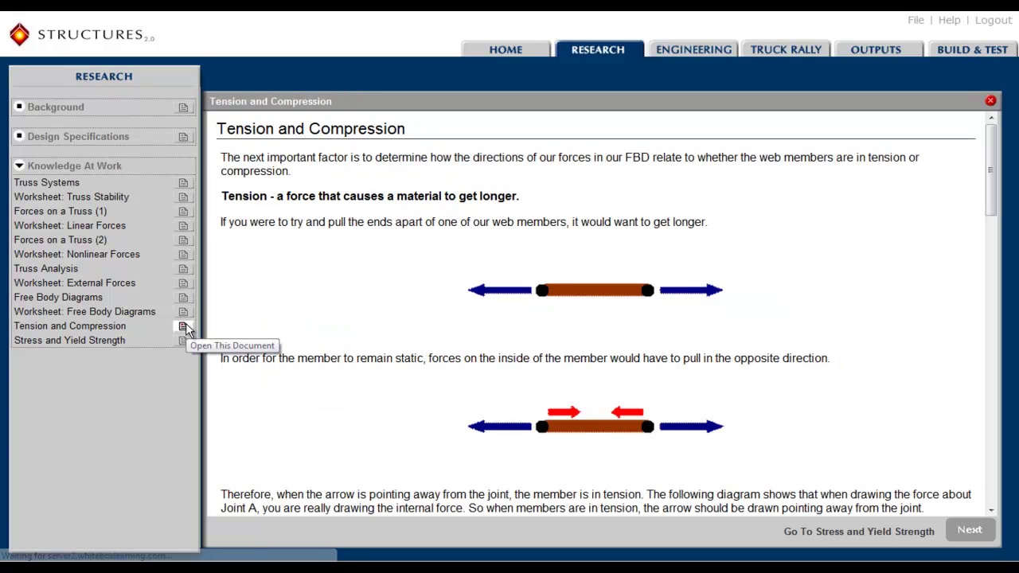
scroll(994, 479, down, 10)
click(970, 530)
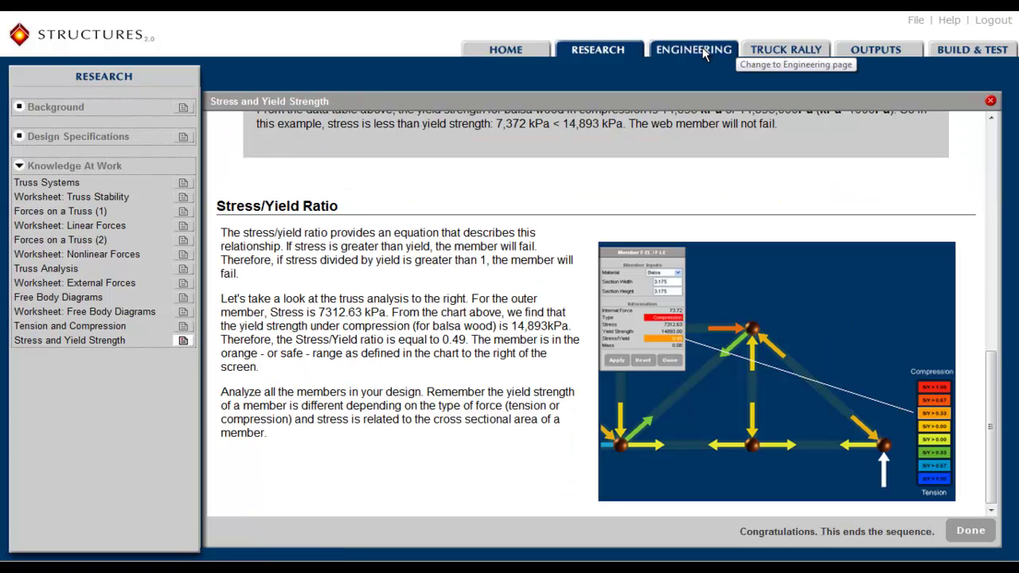
click(694, 50)
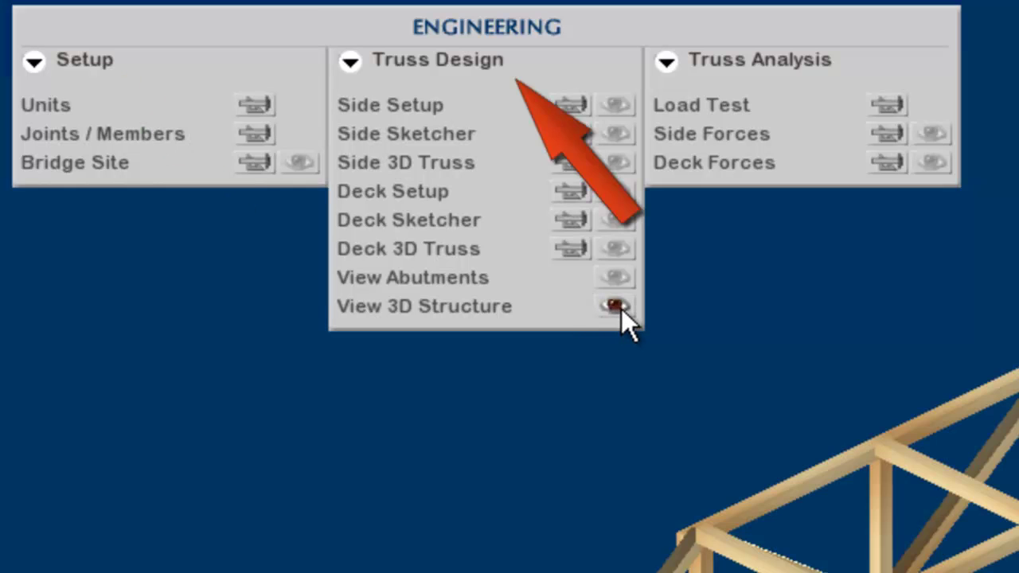
- Keep Balsa Wood as the member material, leave the Bridge Site settings unchanged, and show the abutments
click(254, 132)
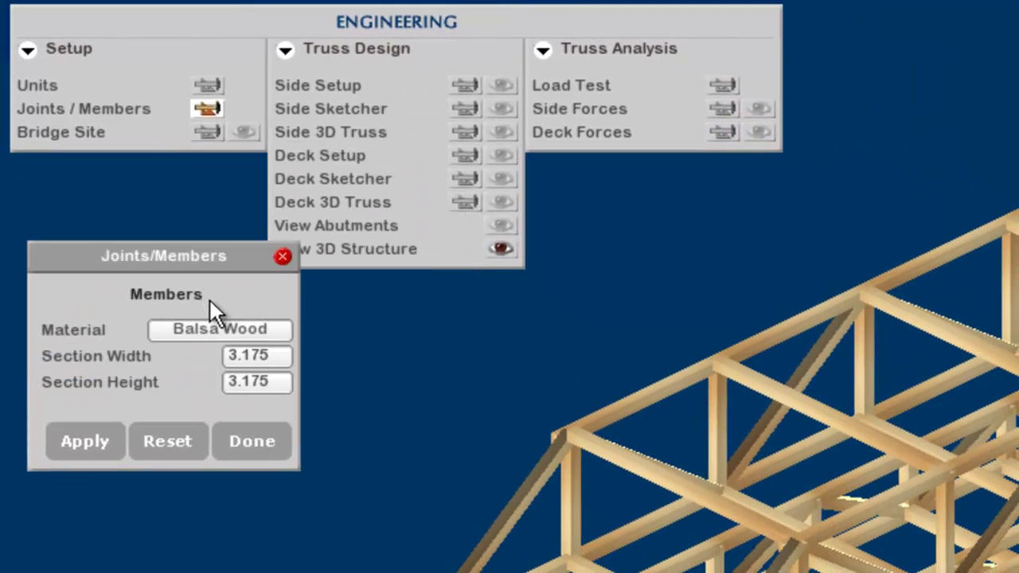
click(222, 327)
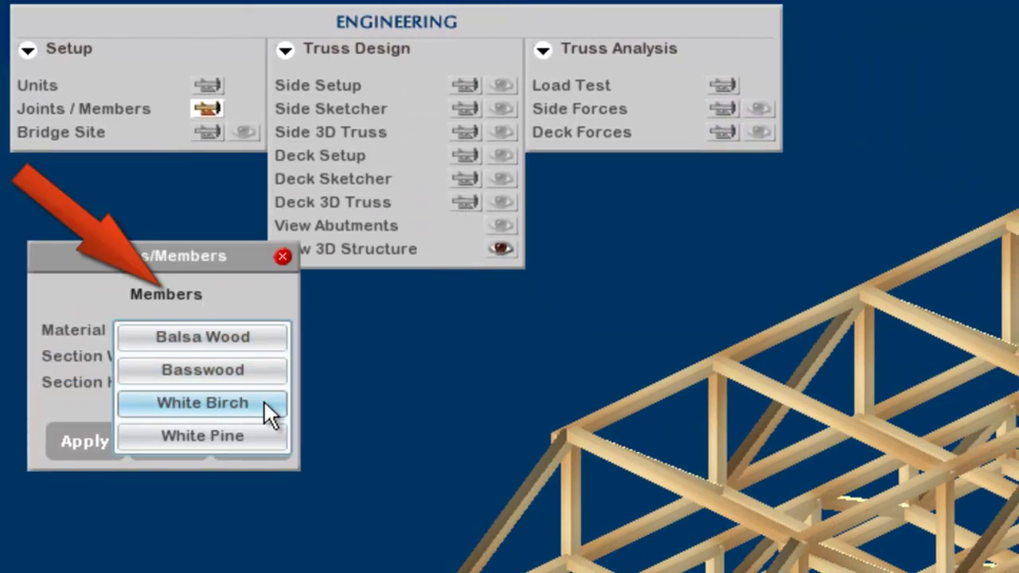
click(273, 337)
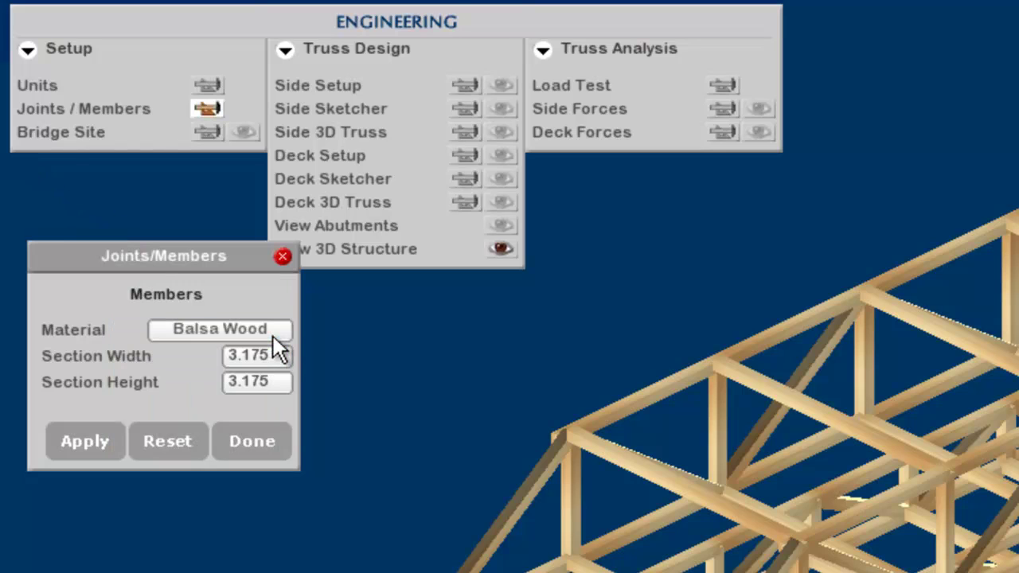
click(212, 132)
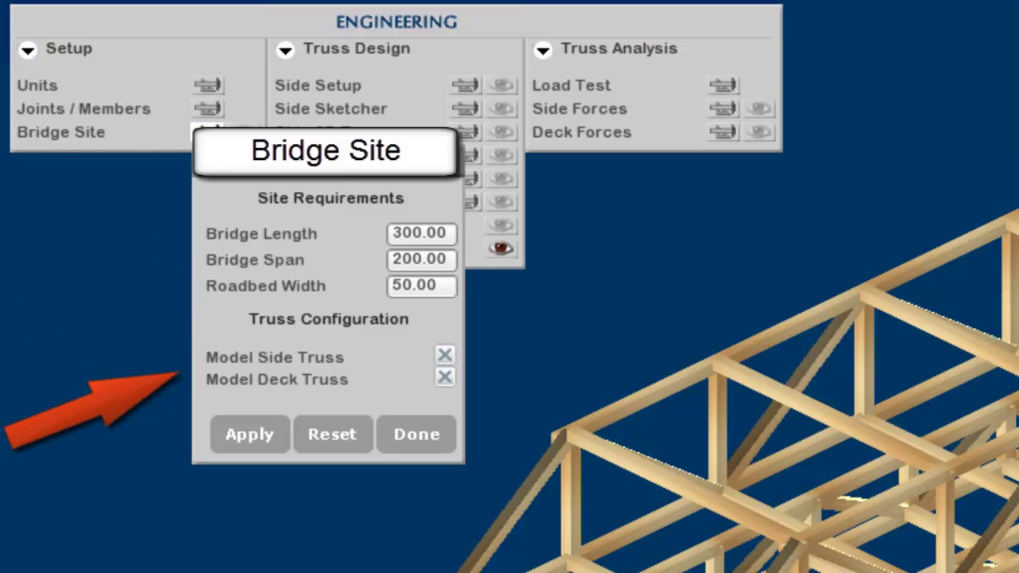
click(451, 157)
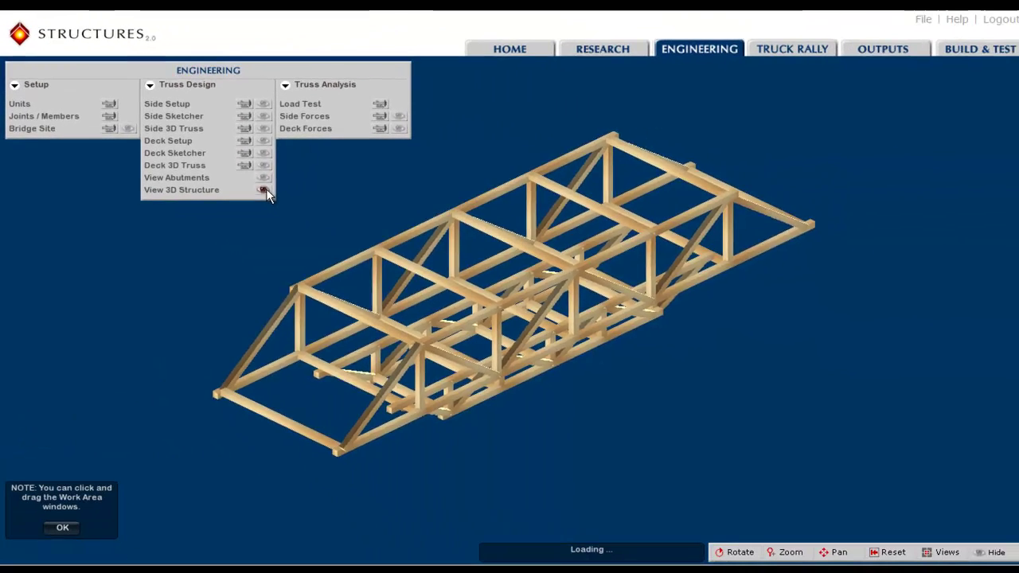
click(201, 130)
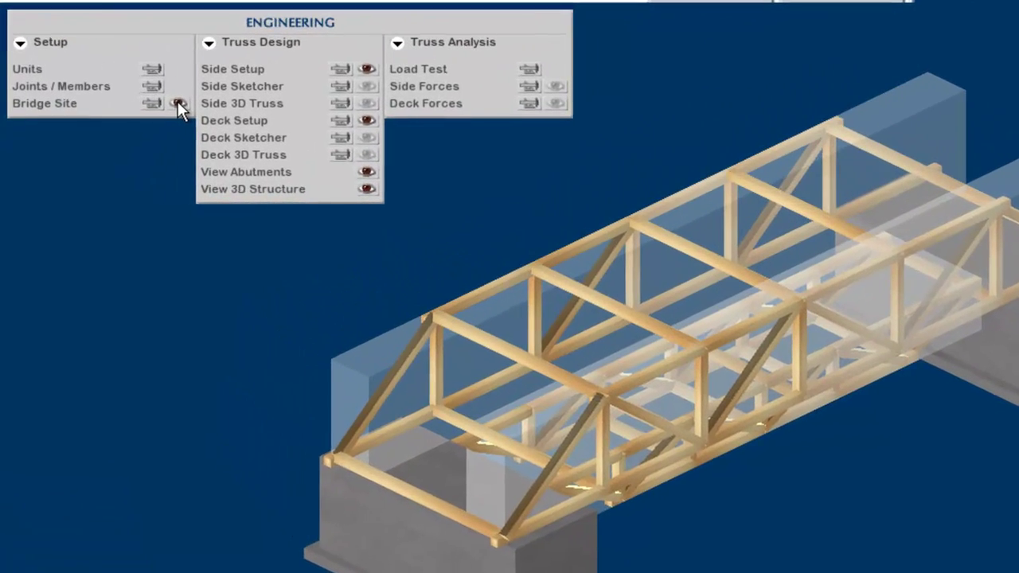
- Hide the abutments and set the side trusses to width 75, height 35, 4 trusses, Pratt type
click(126, 128)
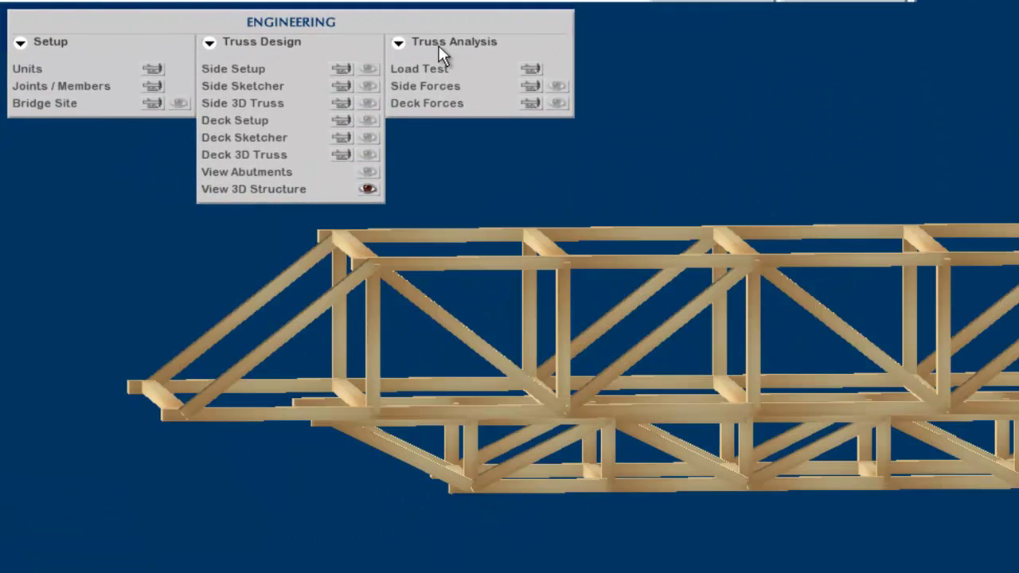
click(347, 67)
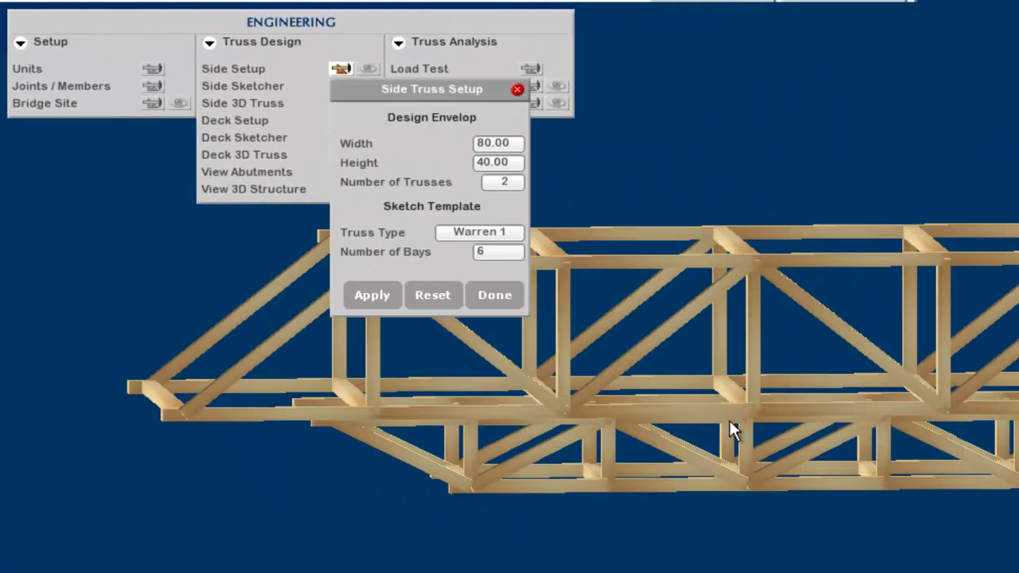
drag(450, 88, 144, 67)
double_click(210, 120)
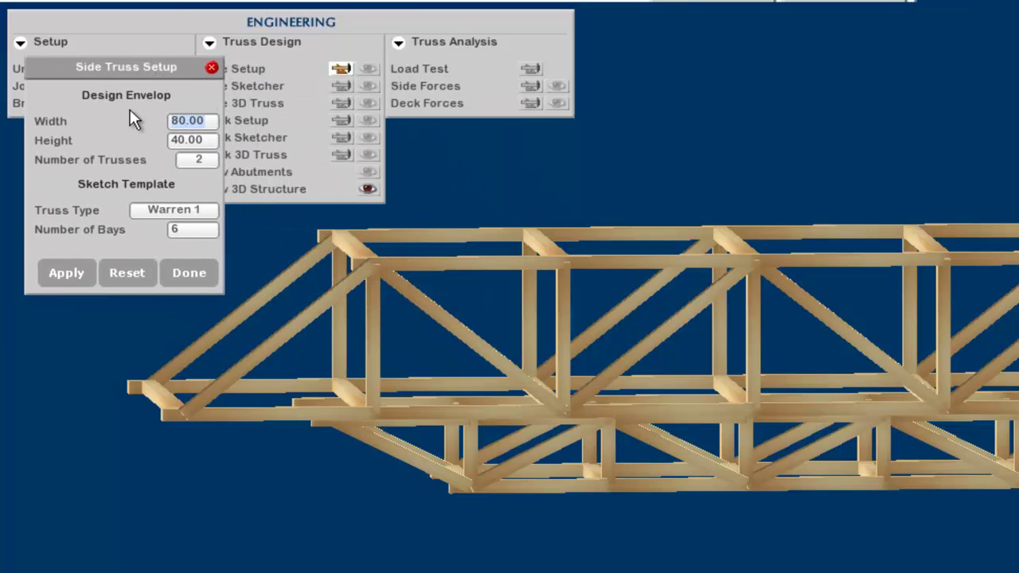
text(75)
double_click(212, 140)
text(35)
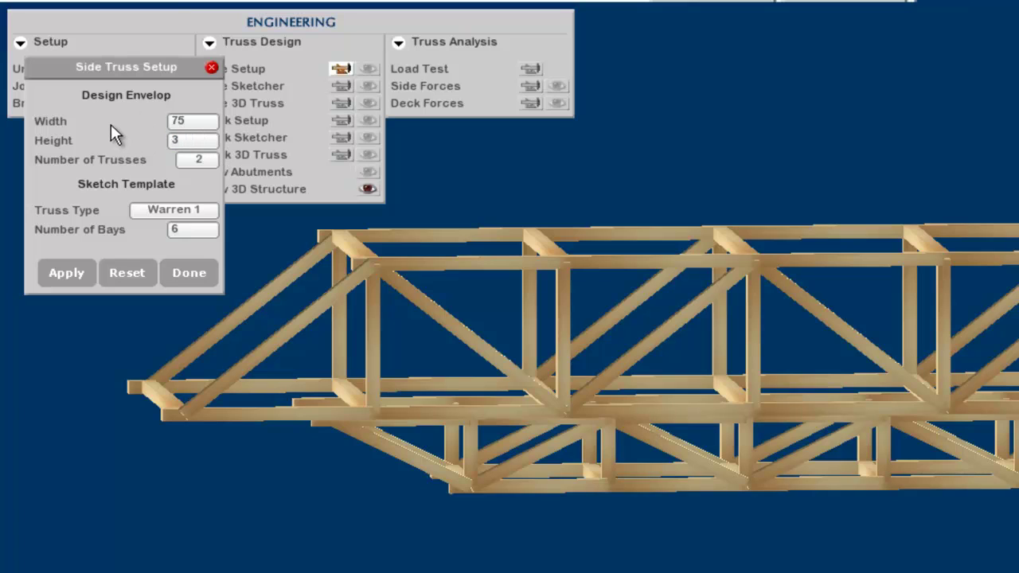
click(195, 160)
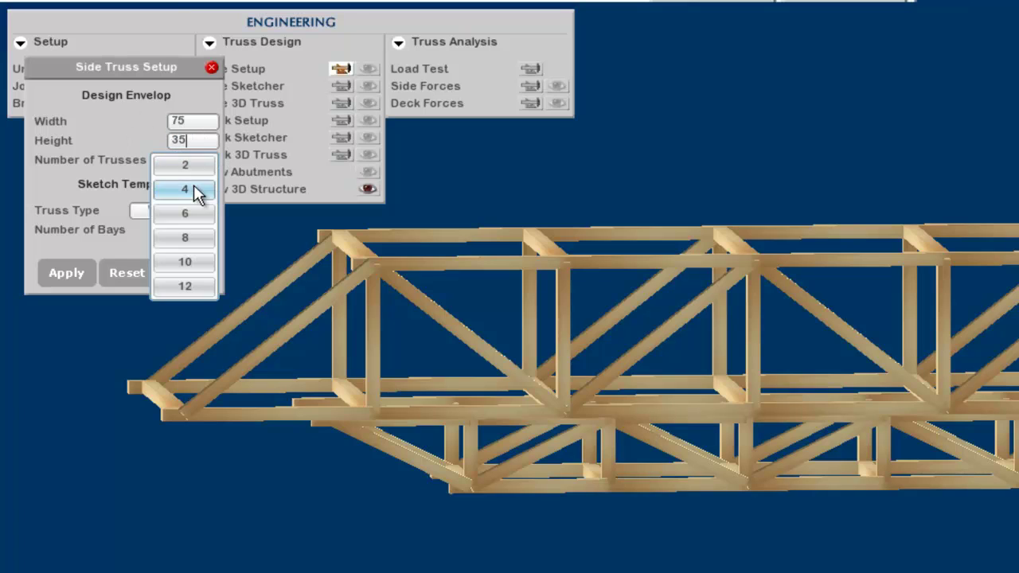
click(194, 189)
click(188, 210)
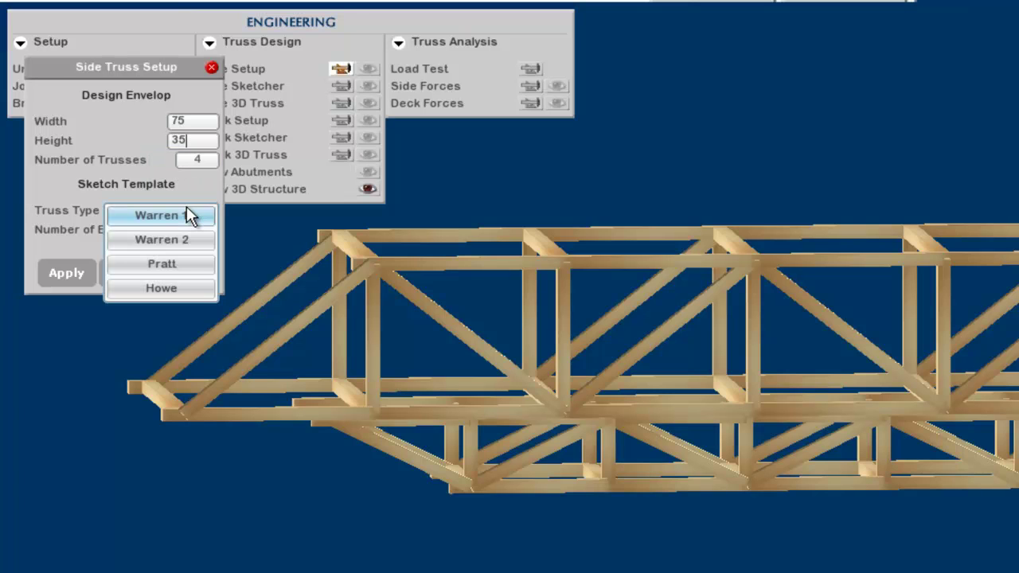
click(180, 260)
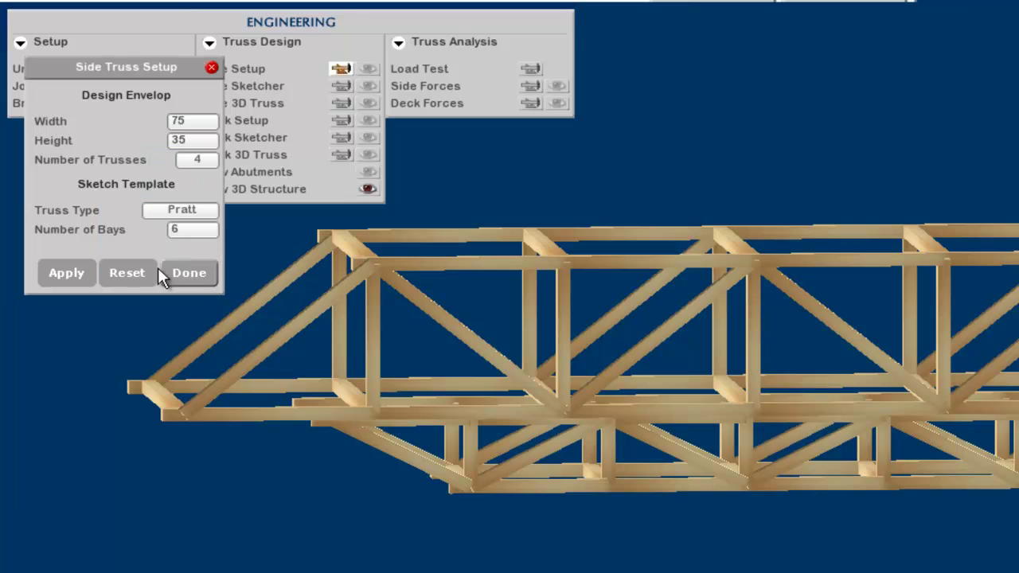
click(77, 267)
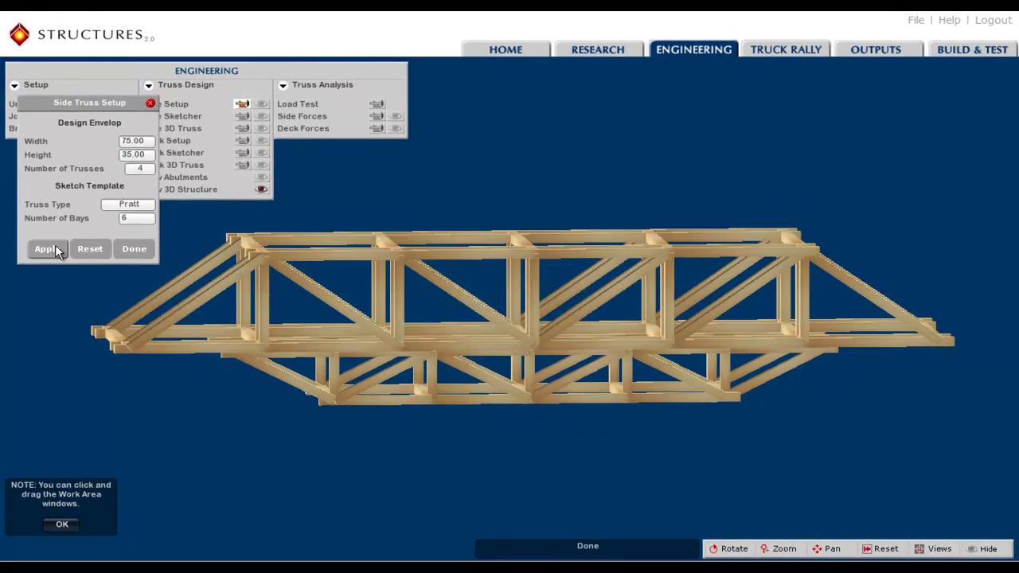
click(135, 250)
- Give the roof struts X-Bracing and display the forces in the side truss members
drag(383, 275, 393, 295)
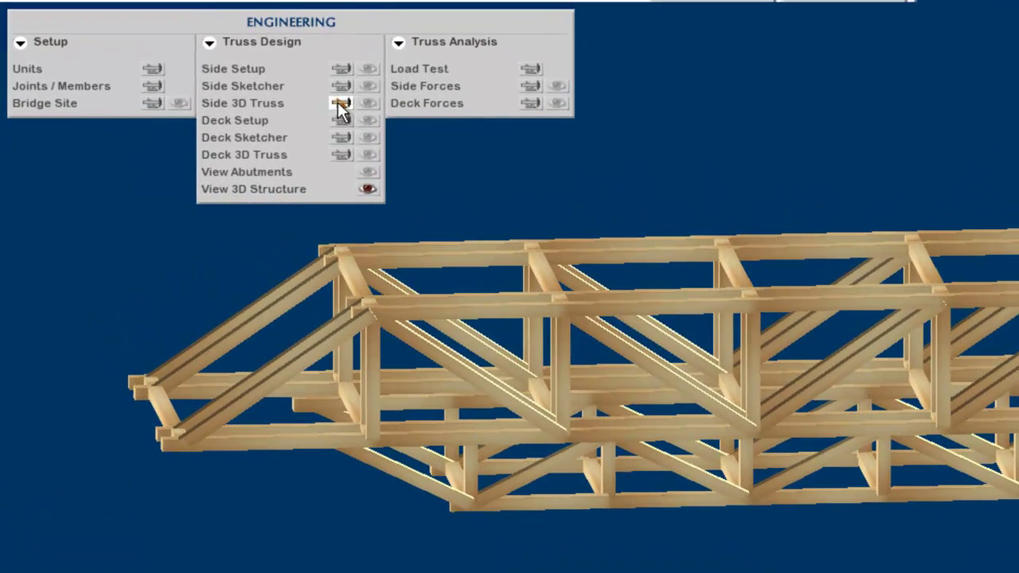
click(326, 106)
click(160, 180)
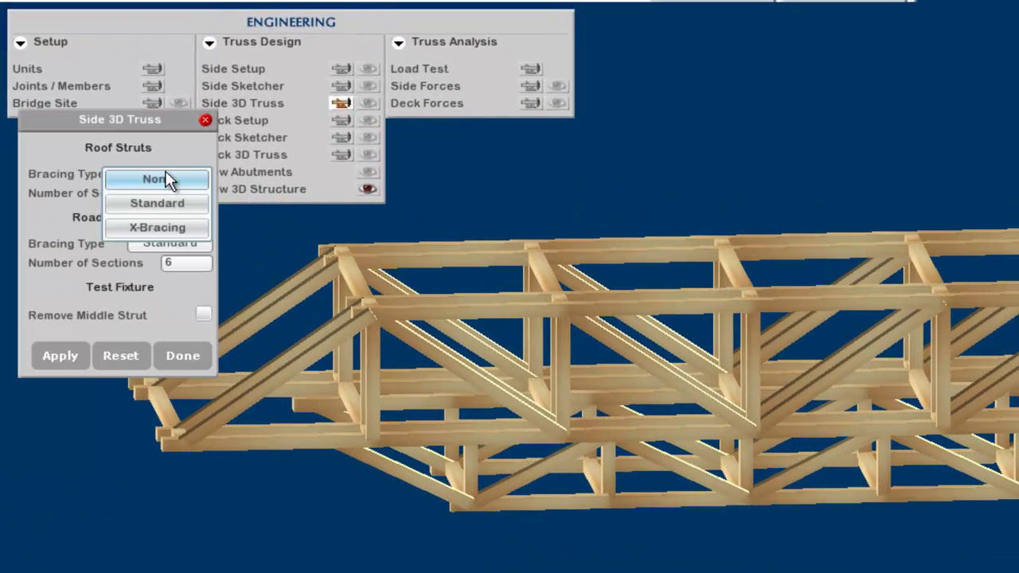
click(181, 223)
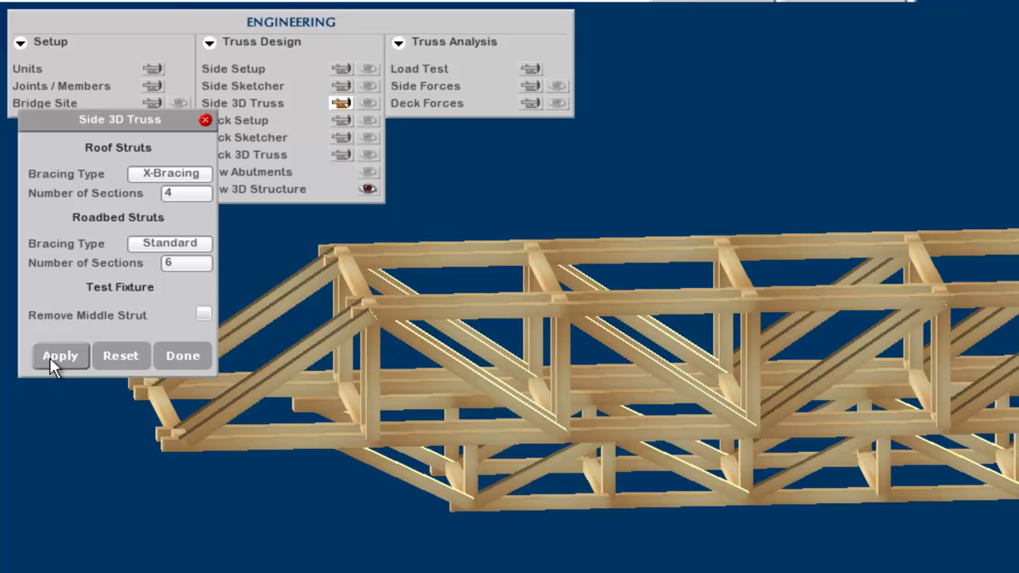
click(183, 356)
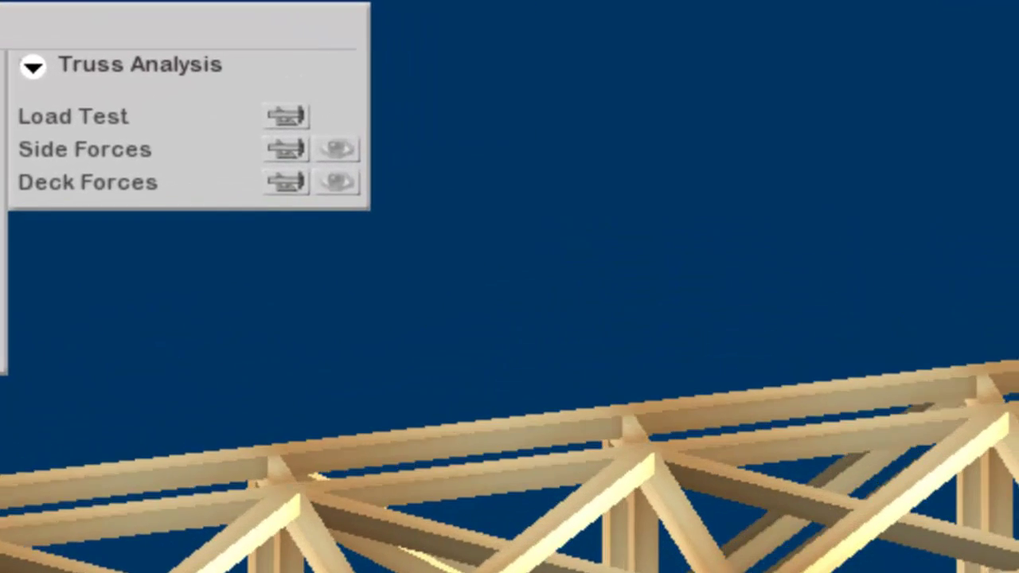
click(338, 149)
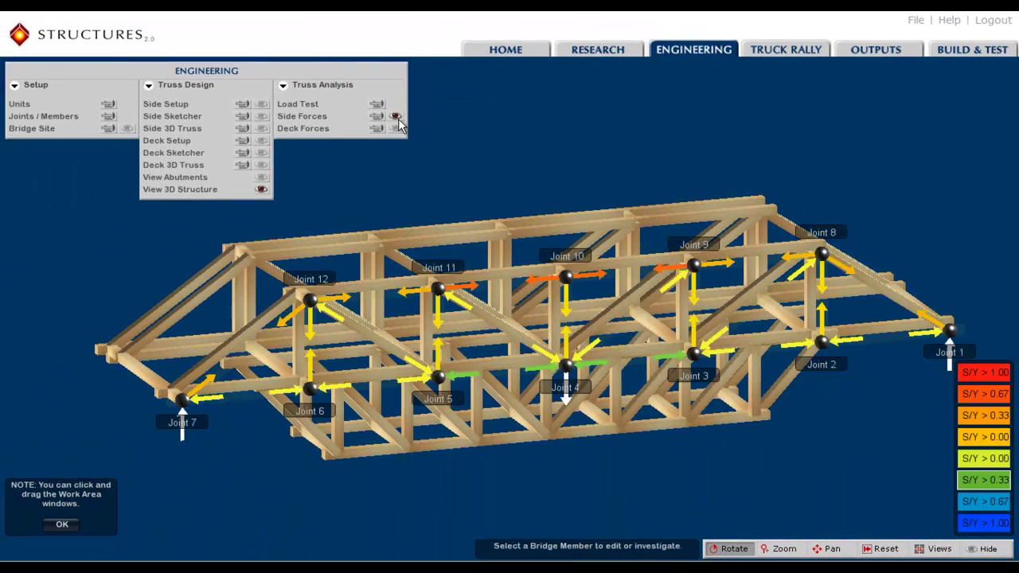
- Set the load test's applied load to 700 N
click(375, 103)
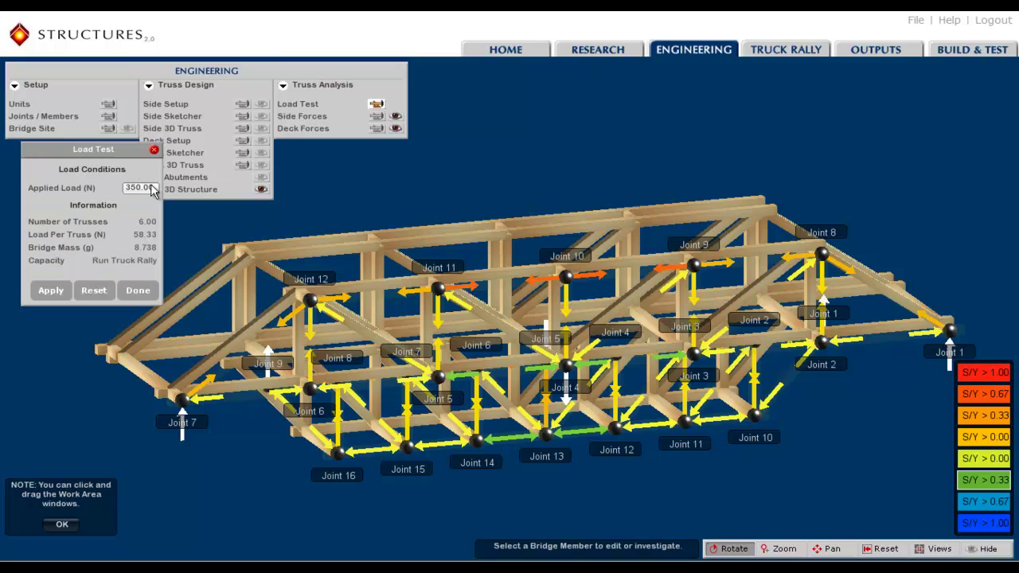
text(700)
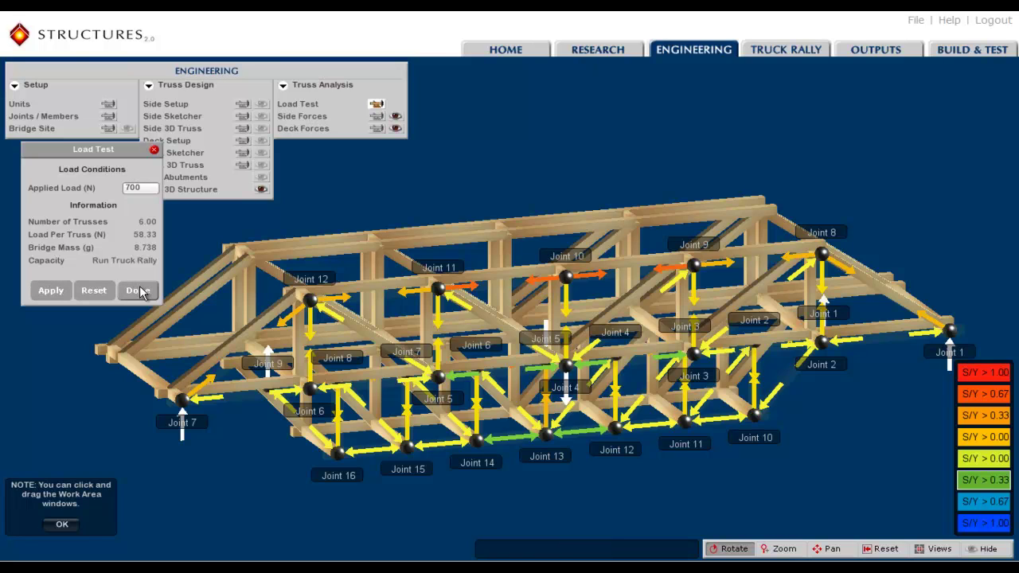
key(Return)
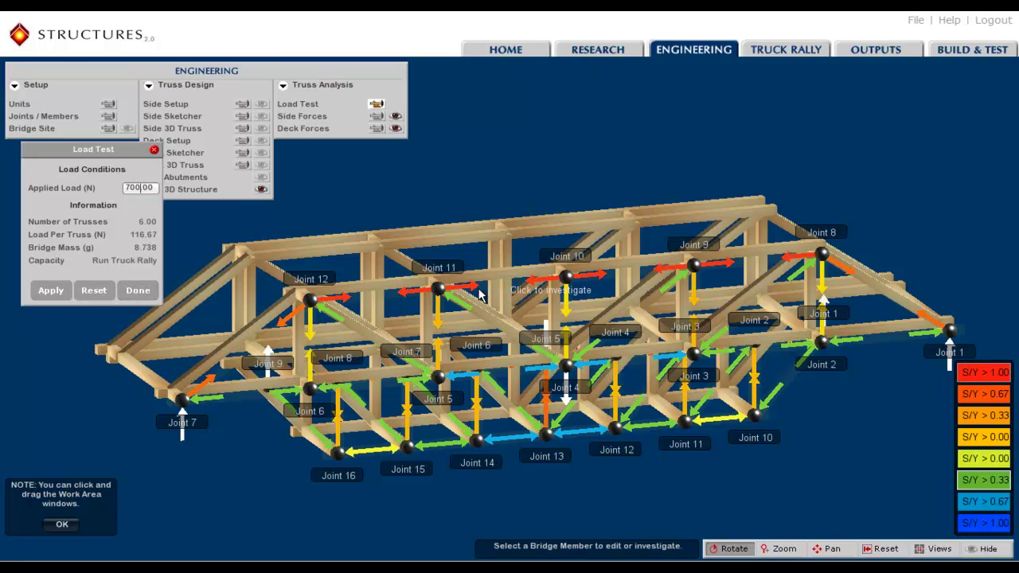
click(137, 291)
- Zoom in near Joint 10 and open the details of overstressed member F-1011 / F-1110
click(613, 191)
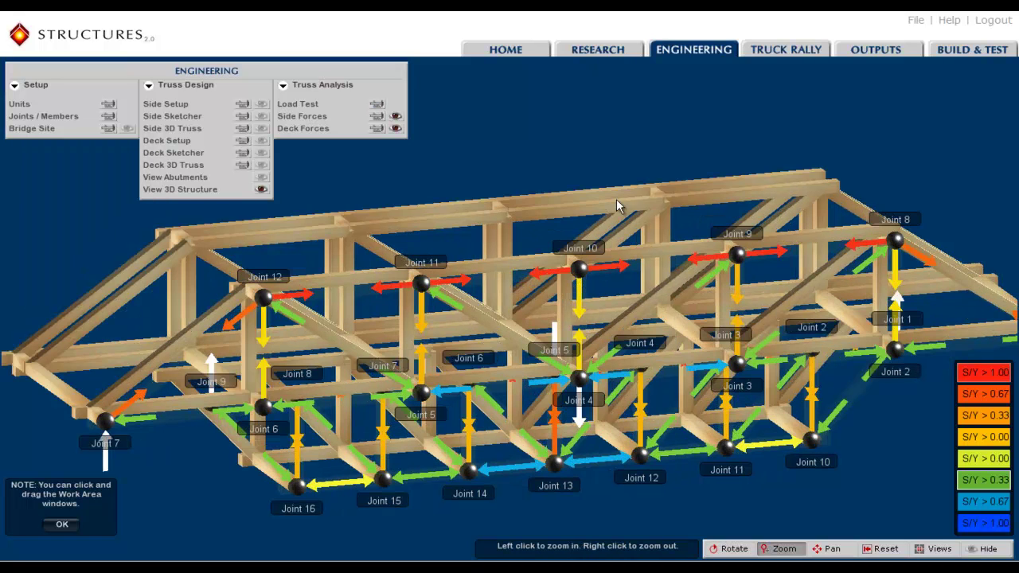
click(617, 199)
click(666, 303)
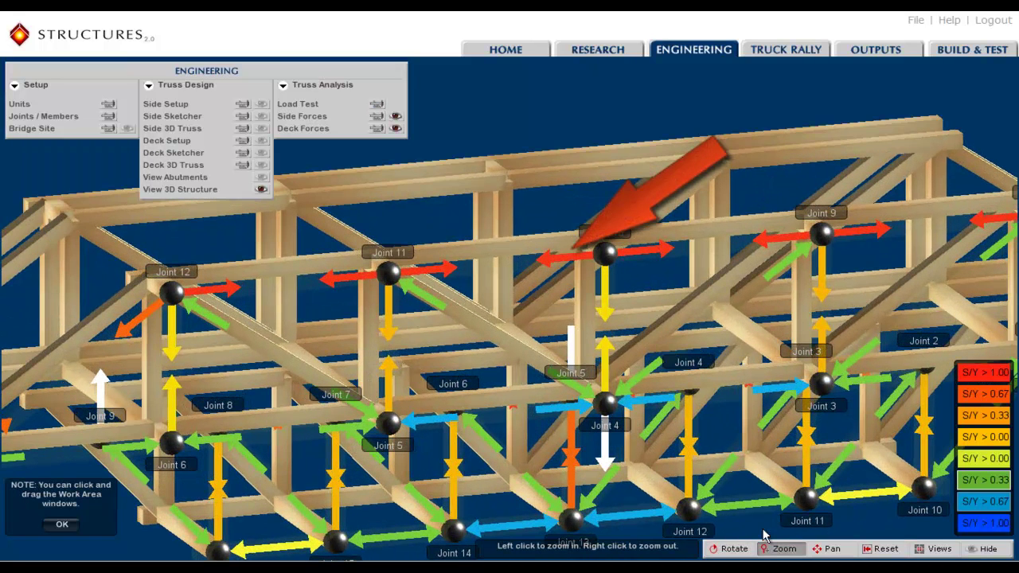
click(558, 263)
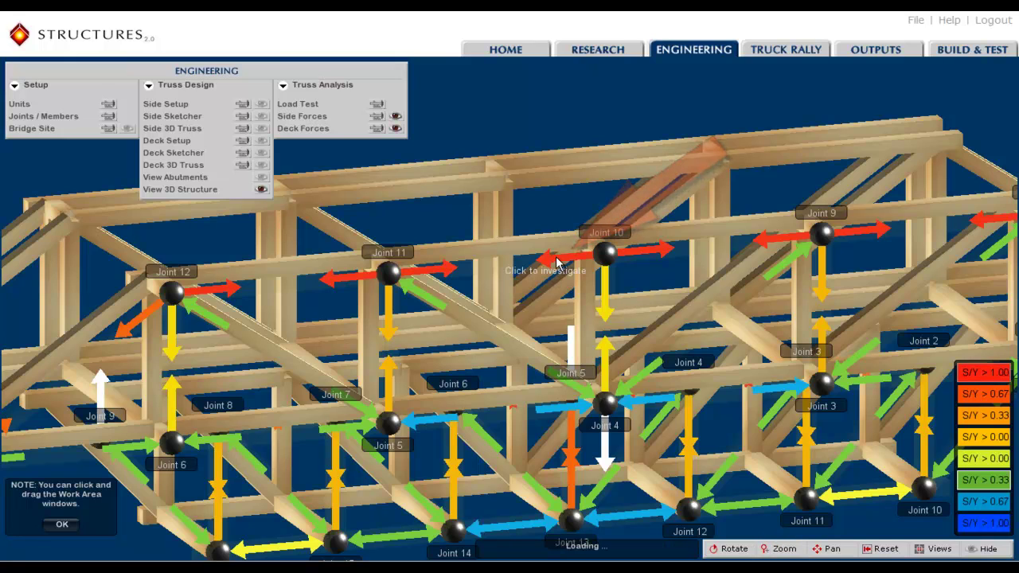
drag(195, 185, 227, 209)
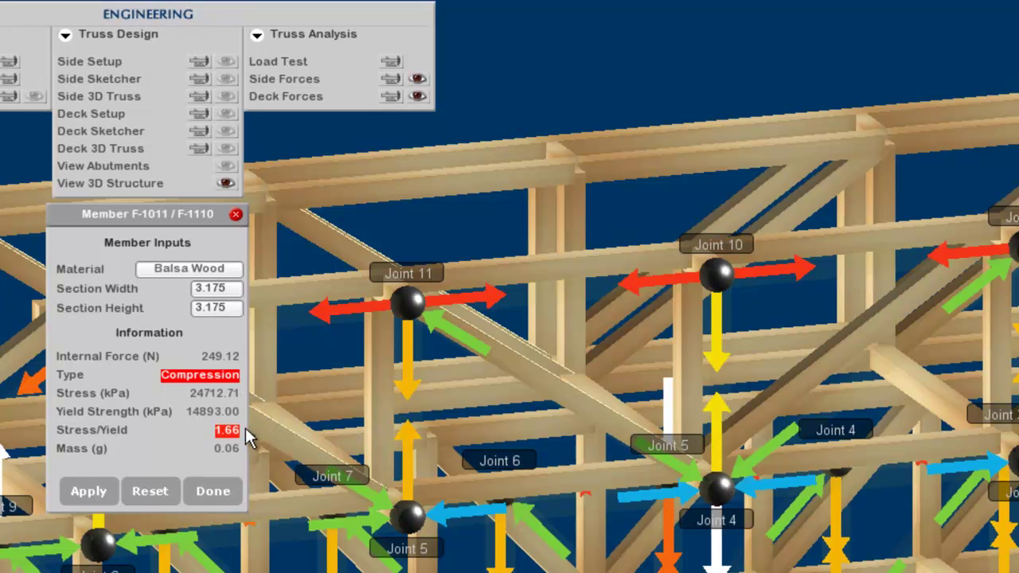
- Change member F-1011 / F-1110 to Basswood with a 6.300 section height, then select member F-45 / F-54
click(228, 274)
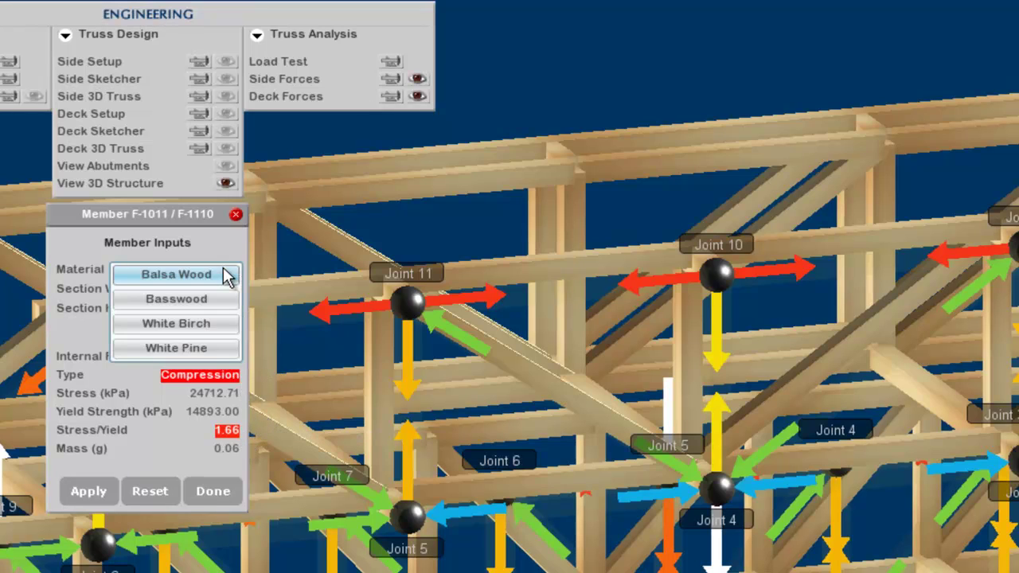
click(207, 298)
click(232, 307)
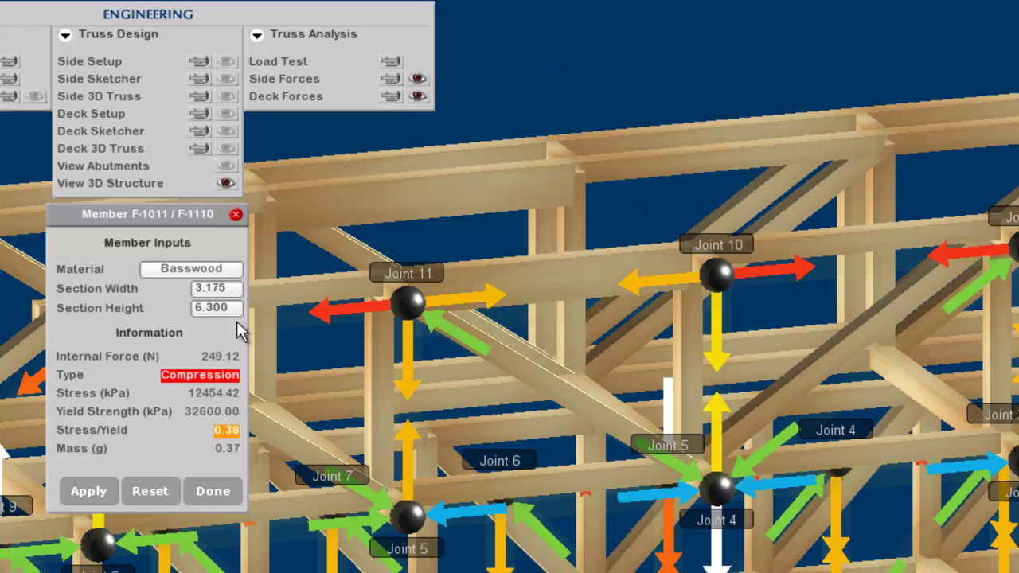
click(233, 307)
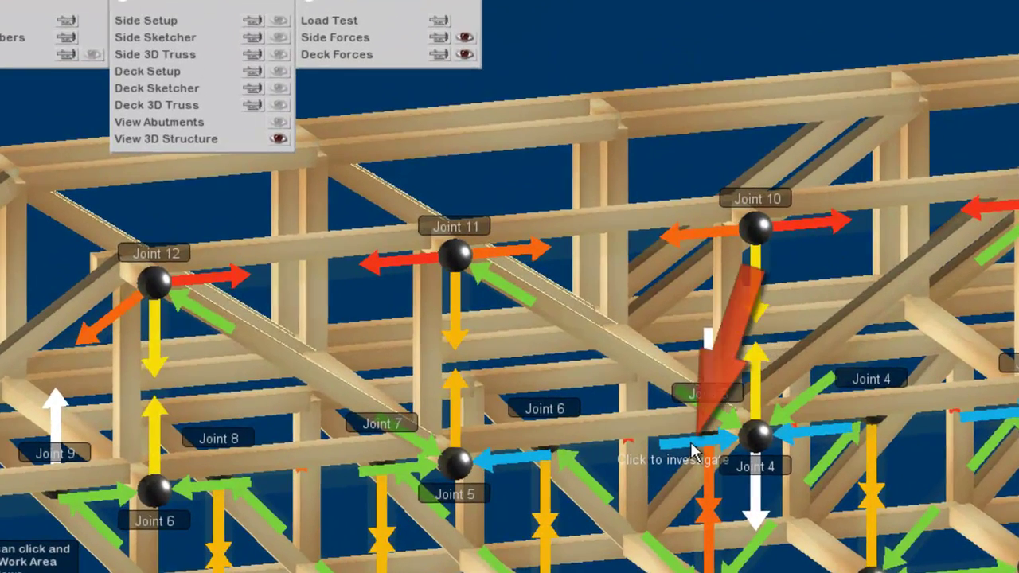
click(561, 416)
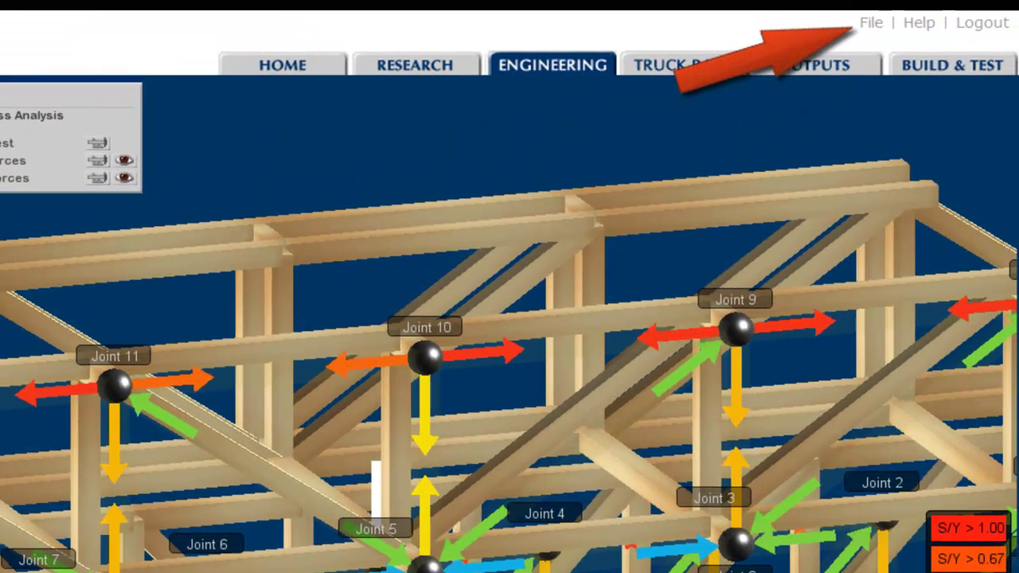
- Save the strengthened bridge as 'Cindy12' with Test set to Yes
click(872, 23)
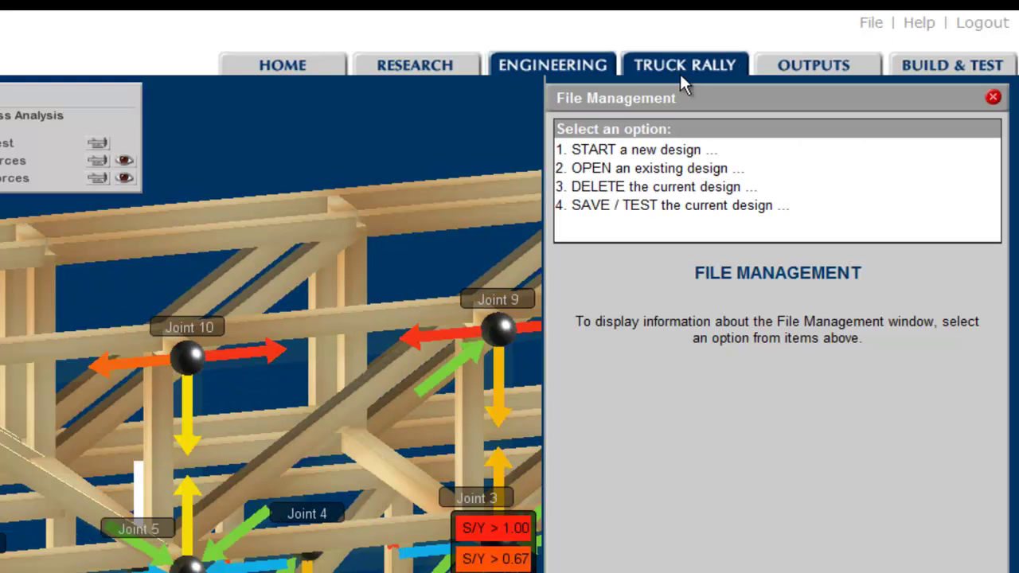
click(672, 205)
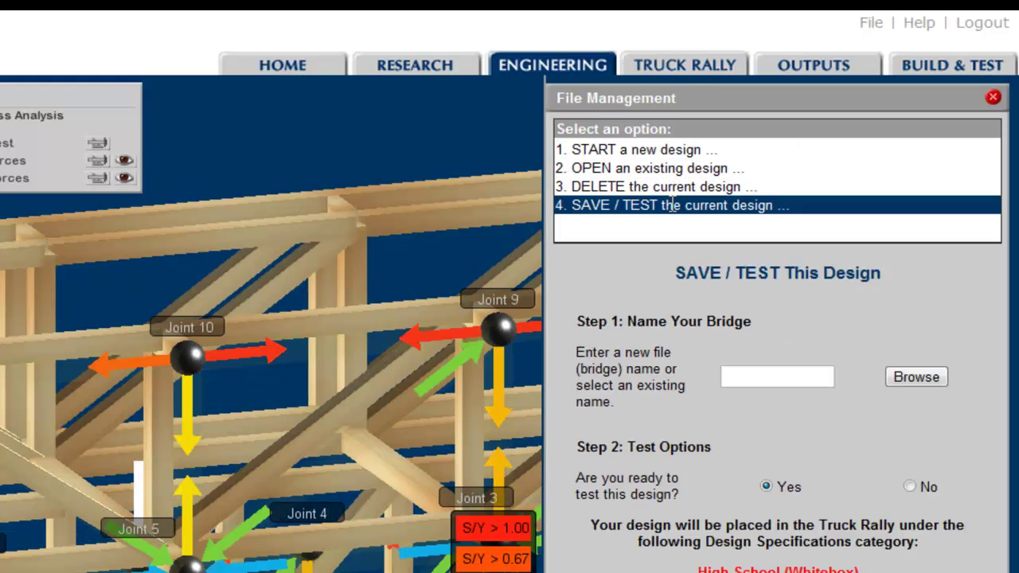
click(752, 377)
text(Cindy12)
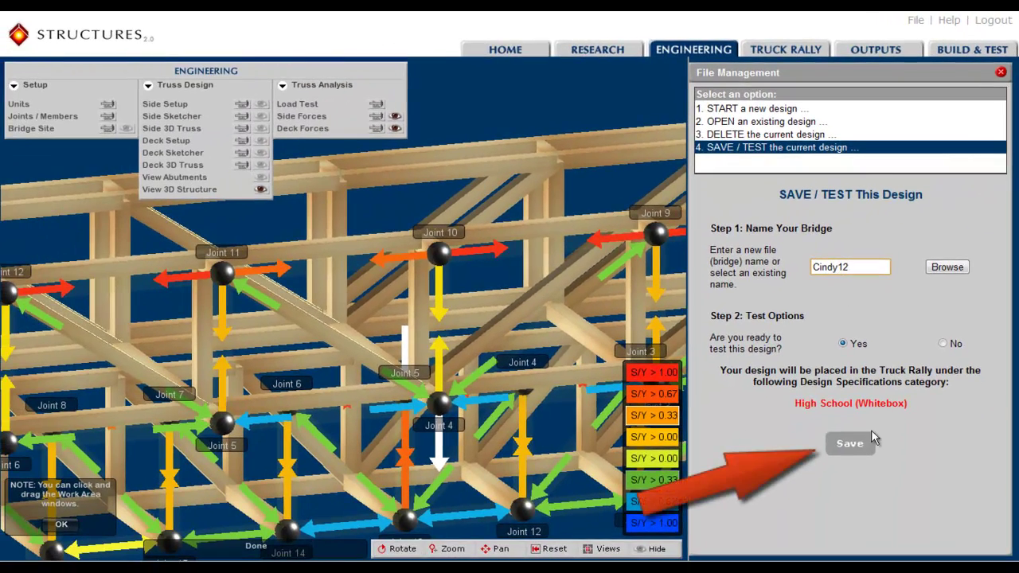
click(860, 444)
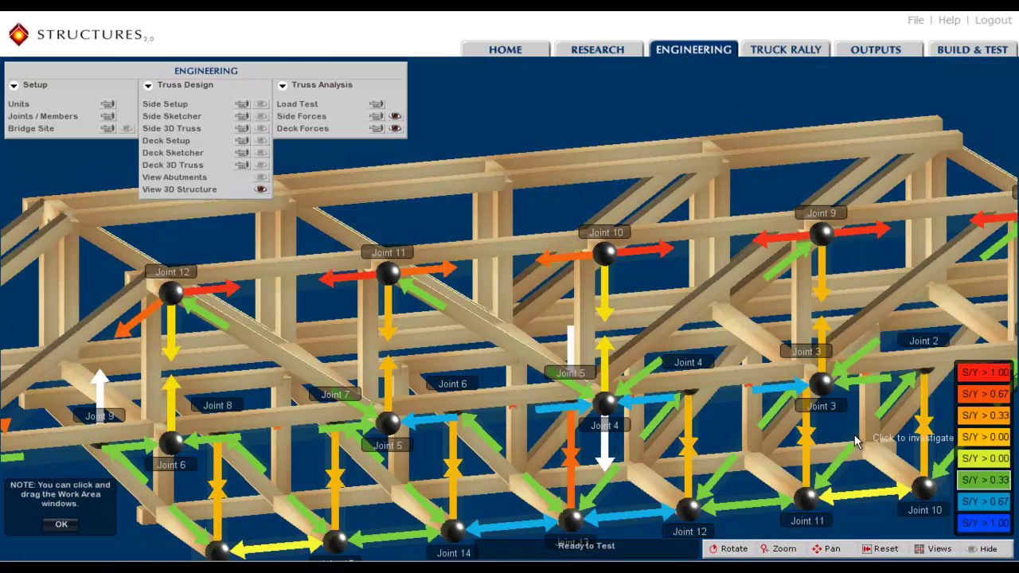
- Put Cindy12 on the low bridge and out-of-spec tombo3 on the high bridge, then start the rally
click(785, 49)
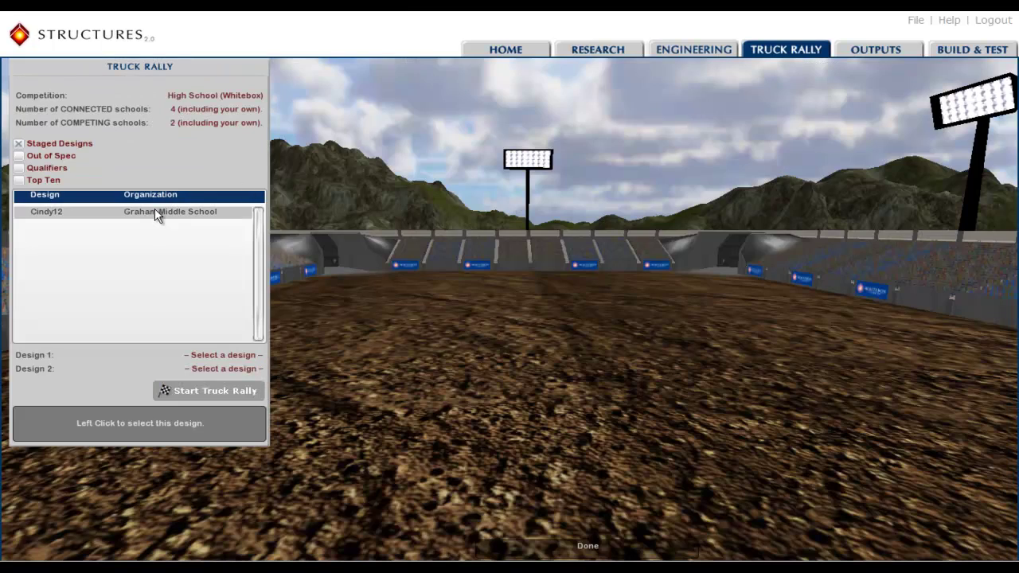
click(155, 210)
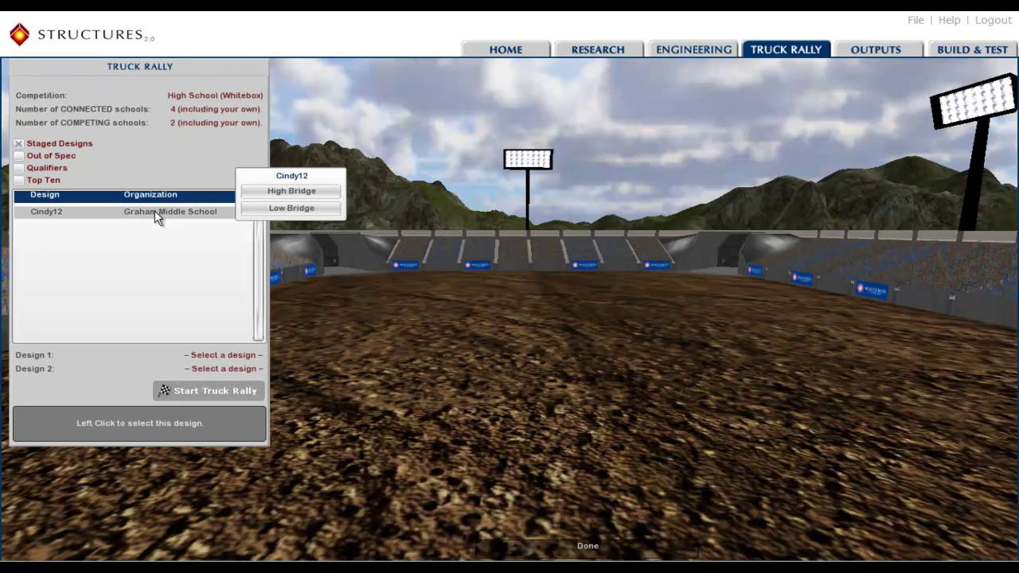
click(274, 209)
click(19, 156)
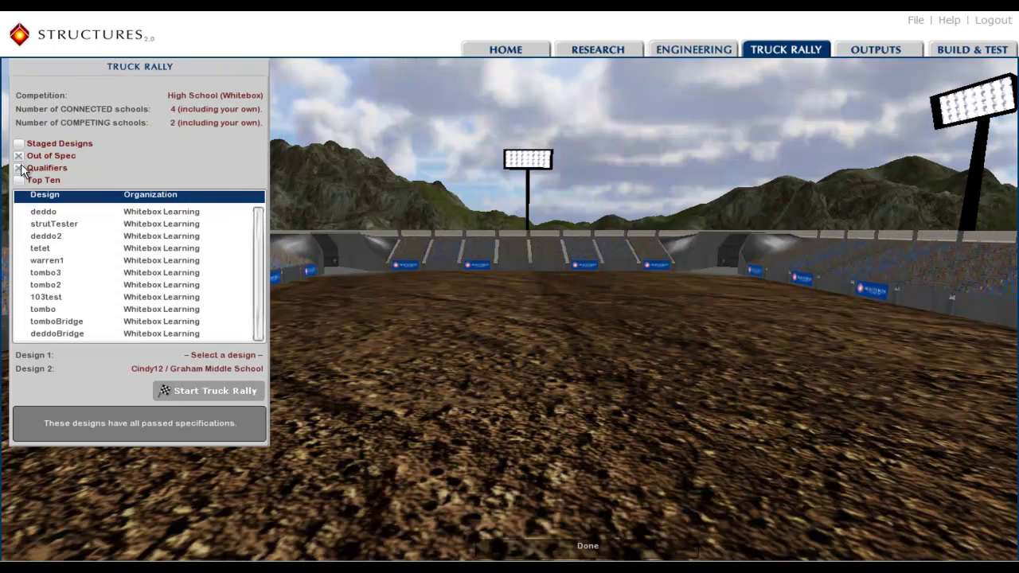
click(19, 168)
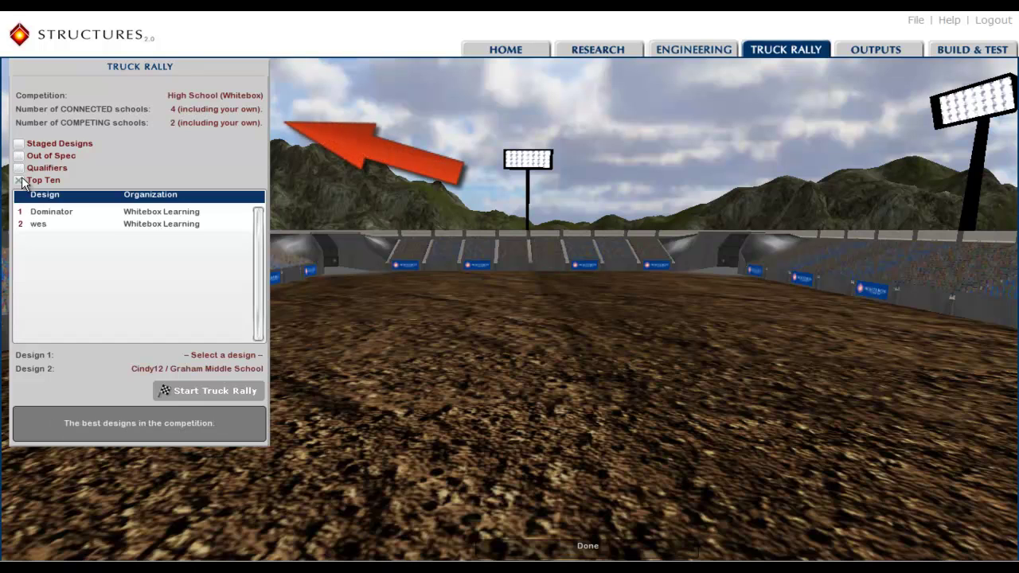
click(19, 156)
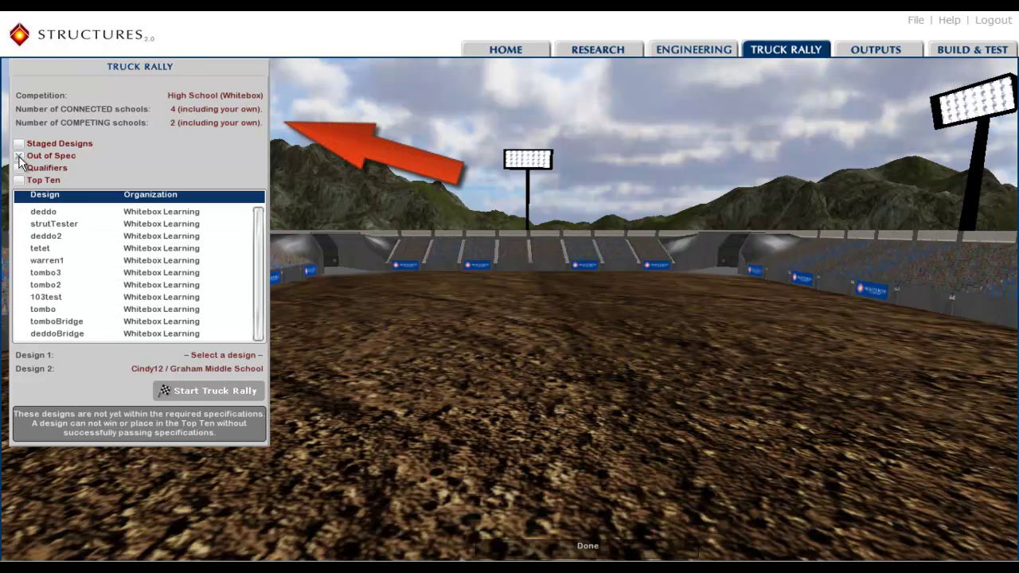
click(66, 271)
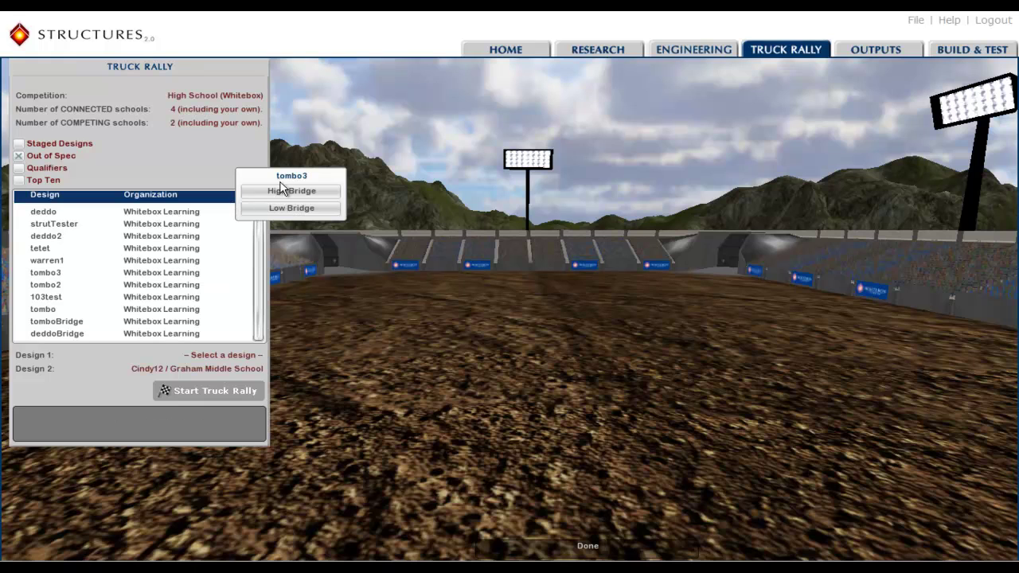
click(281, 190)
click(231, 391)
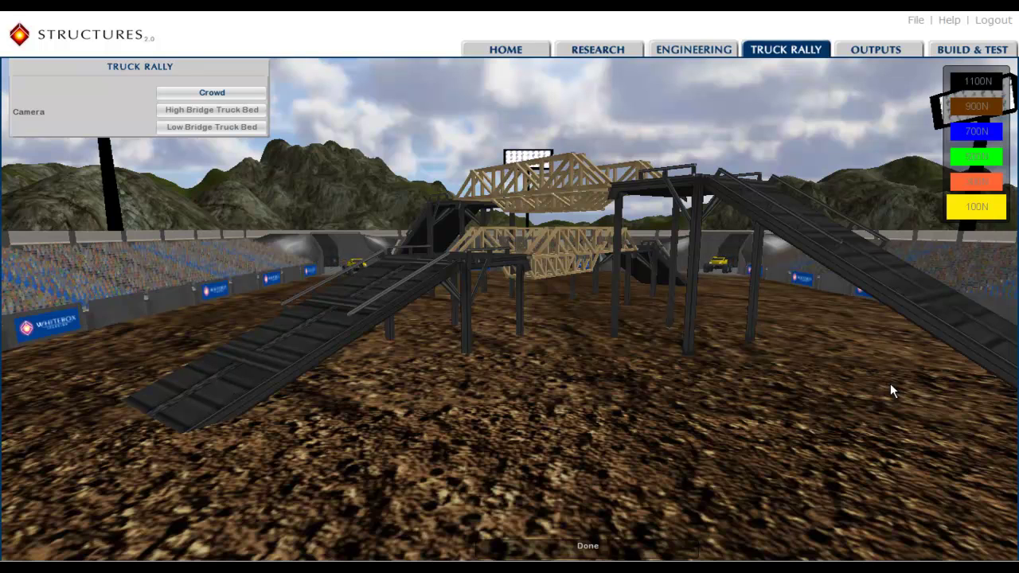
- Watch from the high truck bed, crowd and low truck bed cameras until the low bridge collapses
click(228, 109)
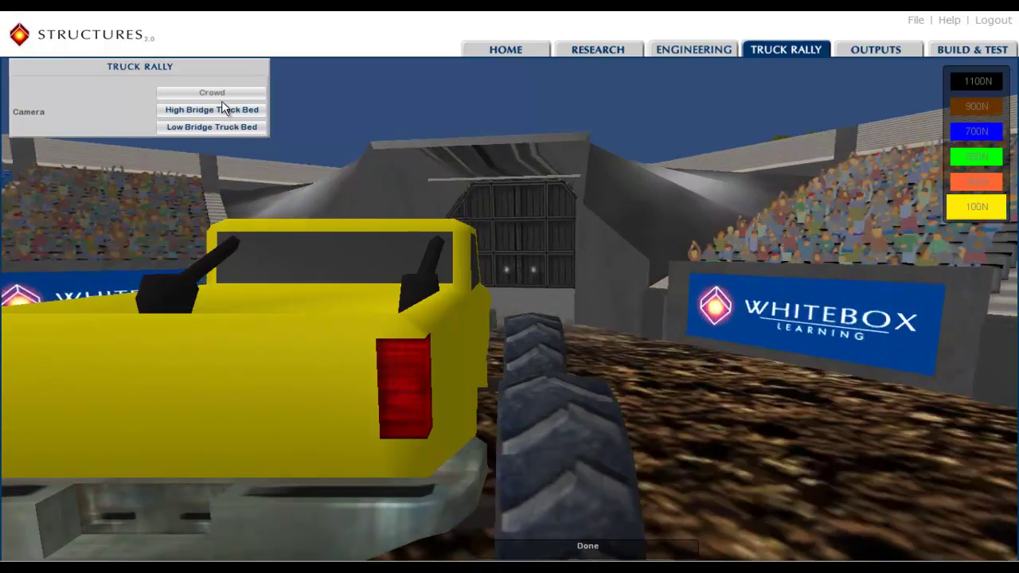
click(222, 109)
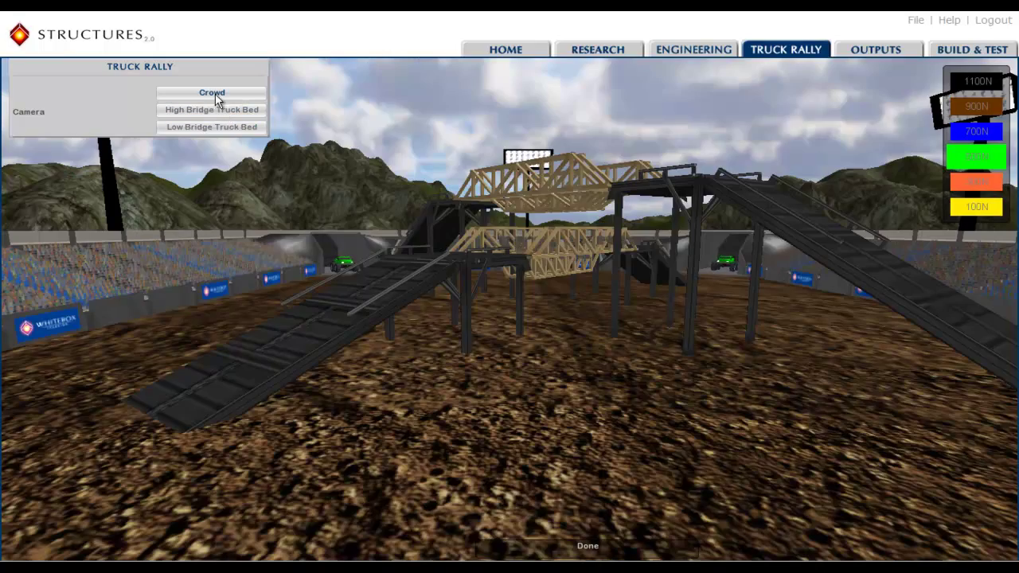
click(212, 127)
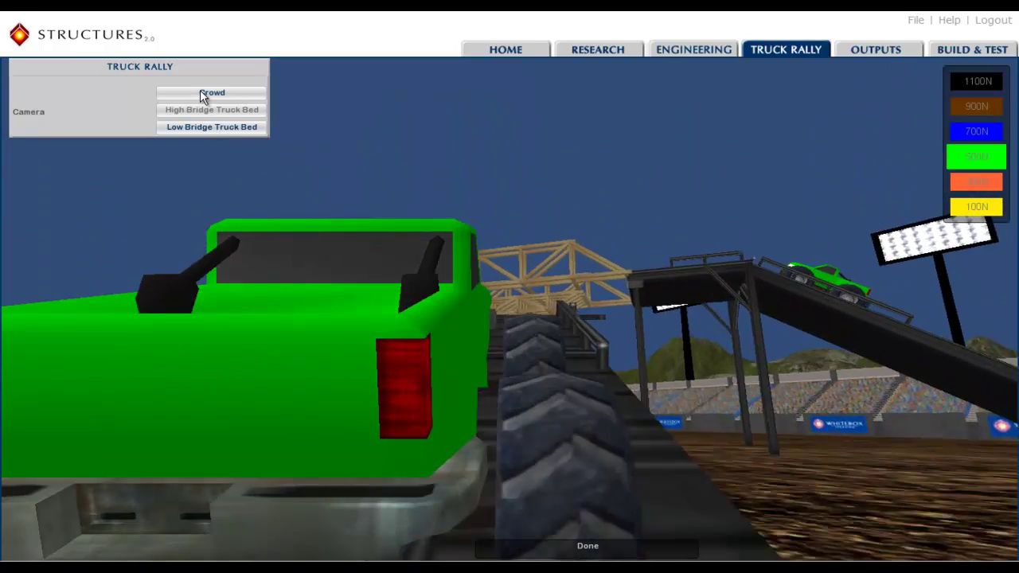
click(208, 93)
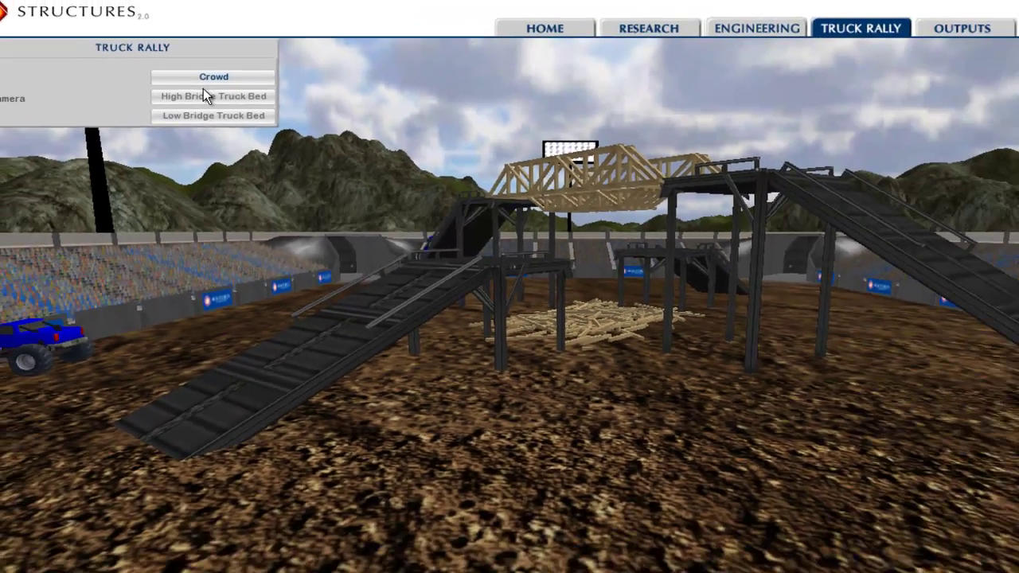
- Follow the remaining trucks from the high truck bed camera, then return to the crowd view
click(206, 34)
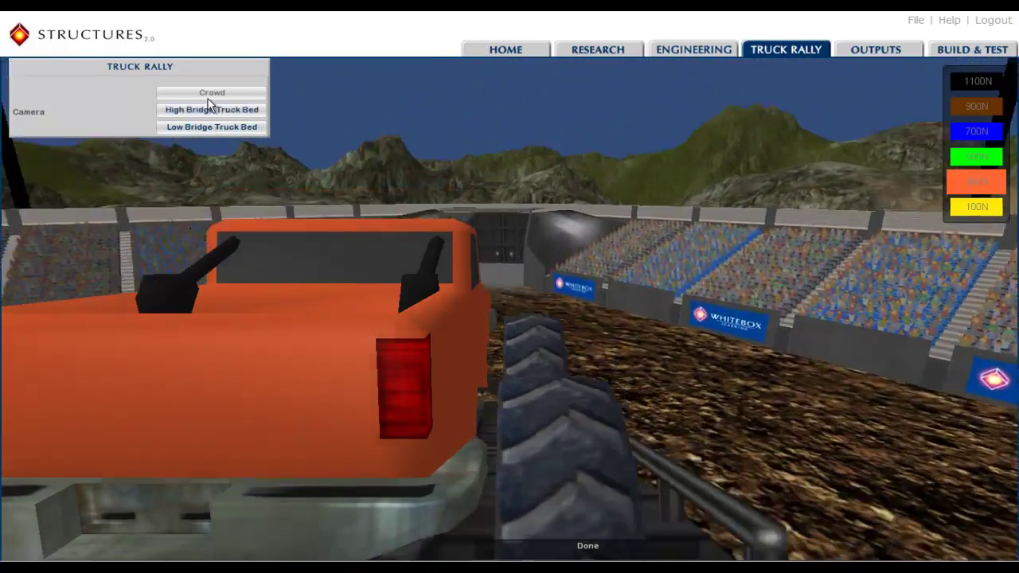
click(210, 94)
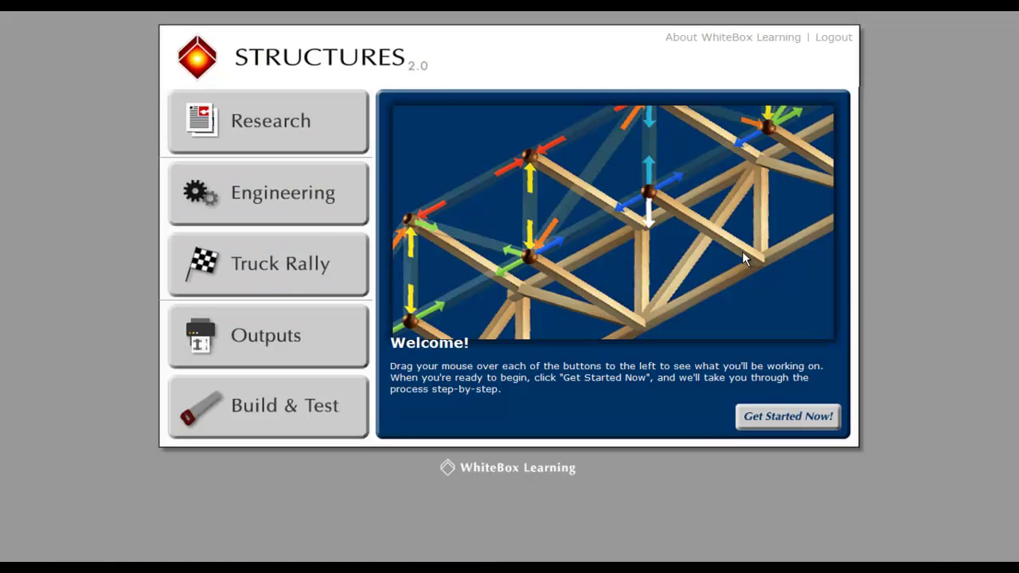
mouse_move(307, 117)
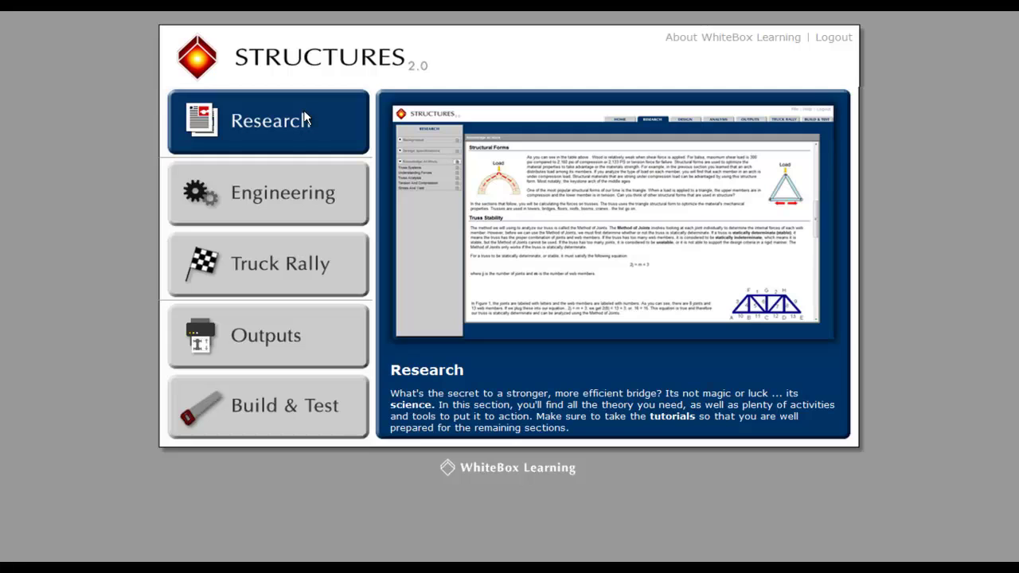
mouse_move(312, 187)
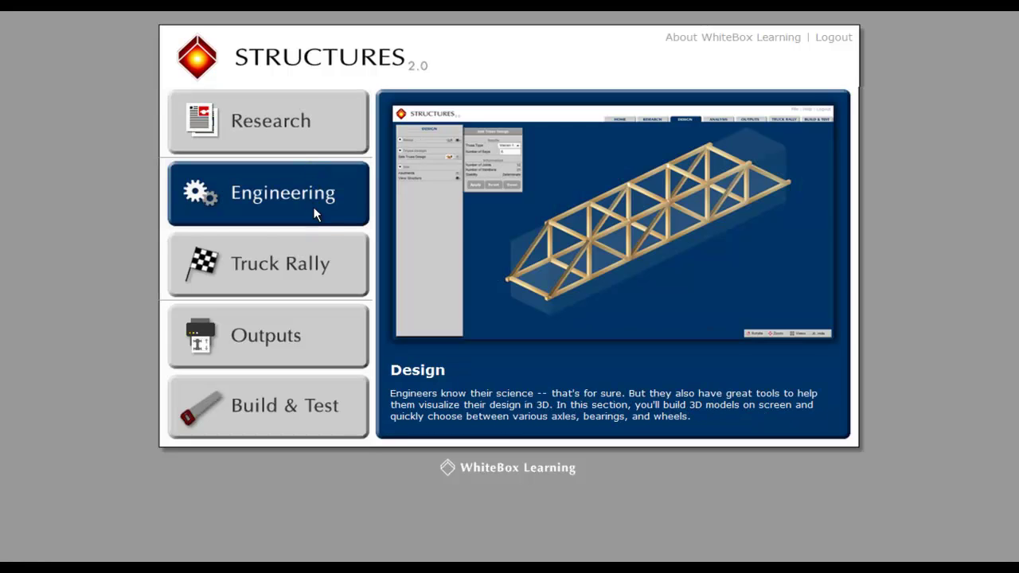
mouse_move(319, 240)
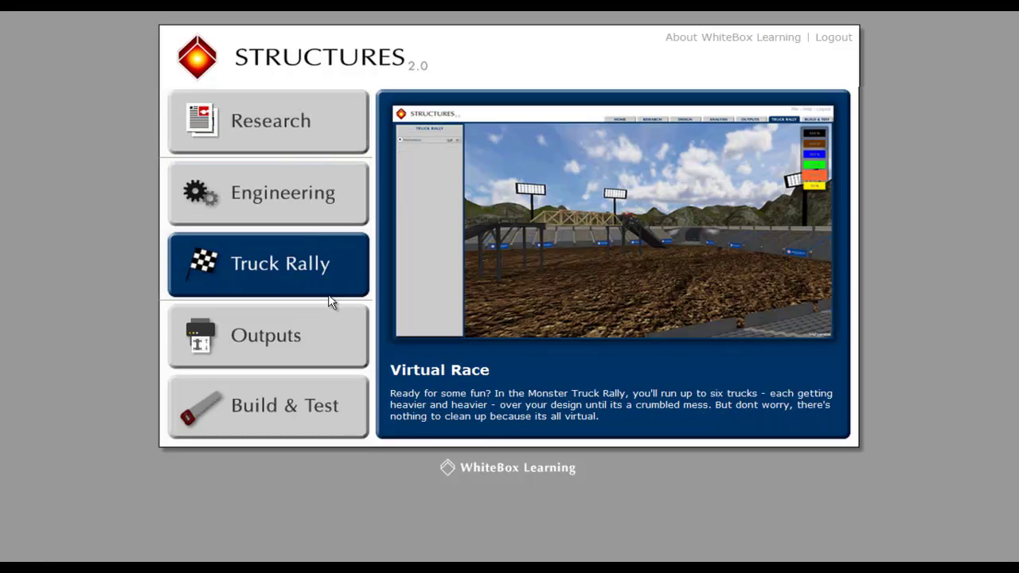
- Scroll through the outputs page and the Roadbed Truss Stress Report
click(339, 339)
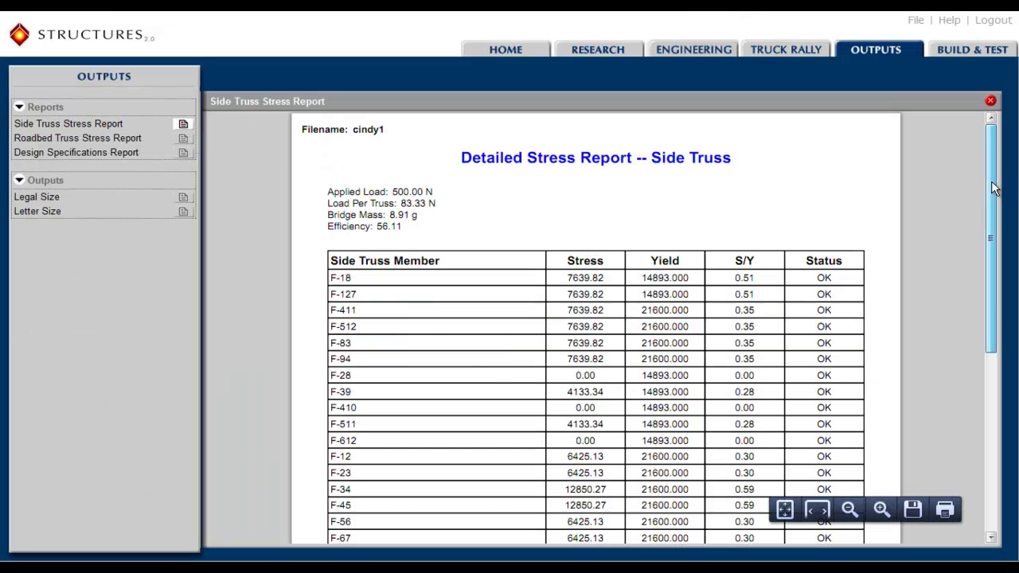
drag(993, 188, 1000, 289)
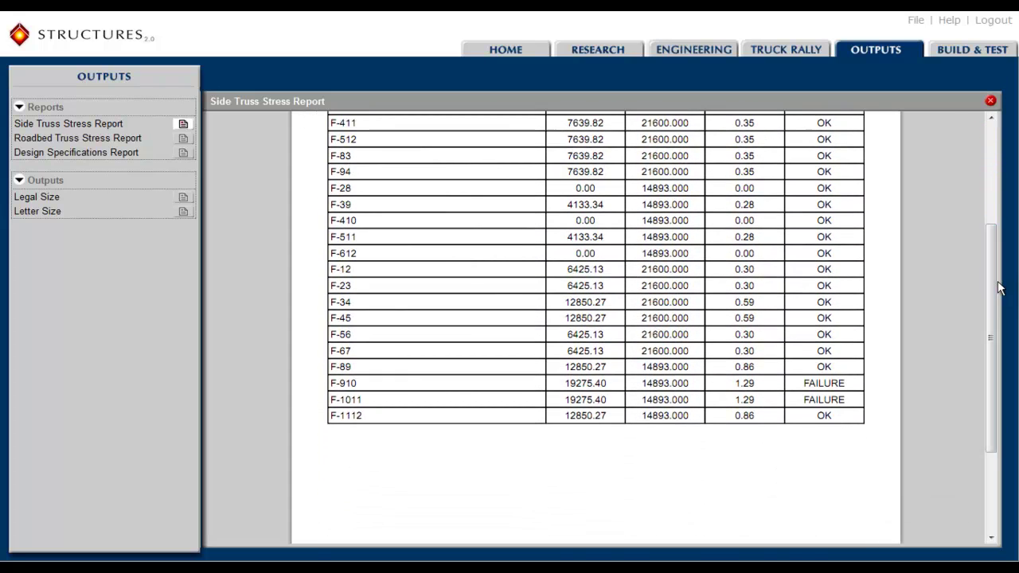
click(184, 140)
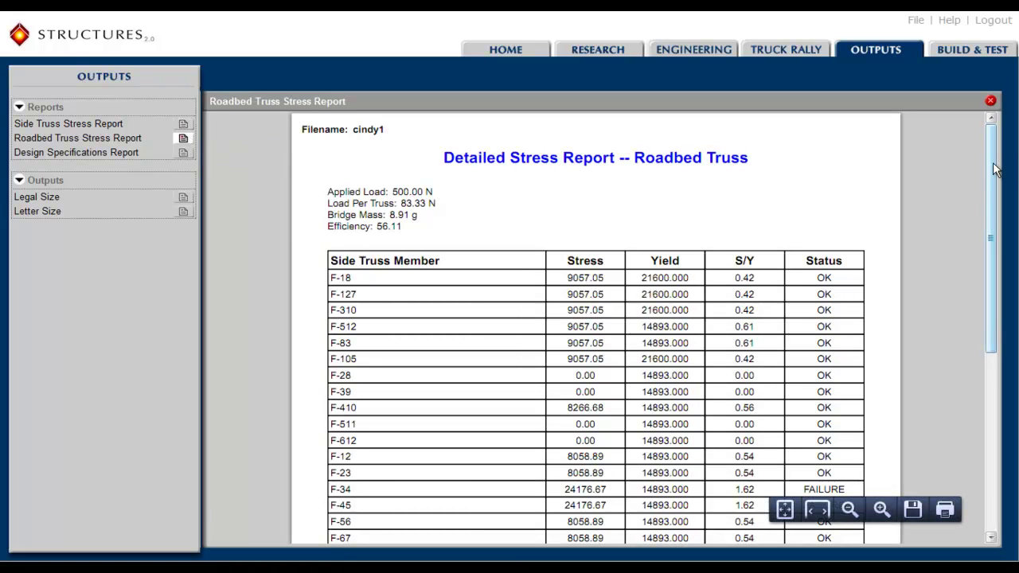
drag(994, 167, 1003, 272)
- Review the Design Specifications Report, then show the Legal Size print template
click(184, 152)
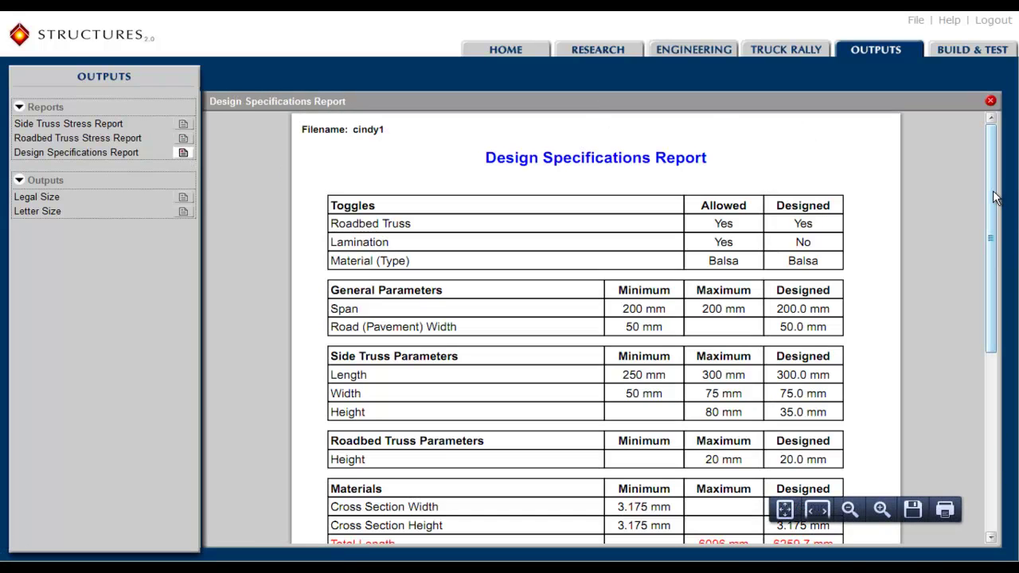
drag(993, 198, 1001, 285)
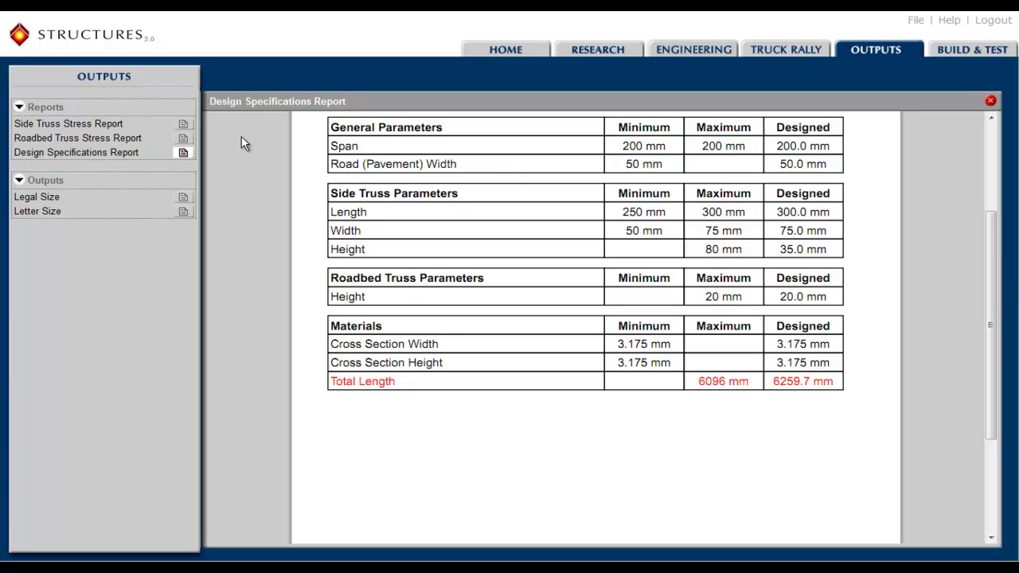
click(183, 198)
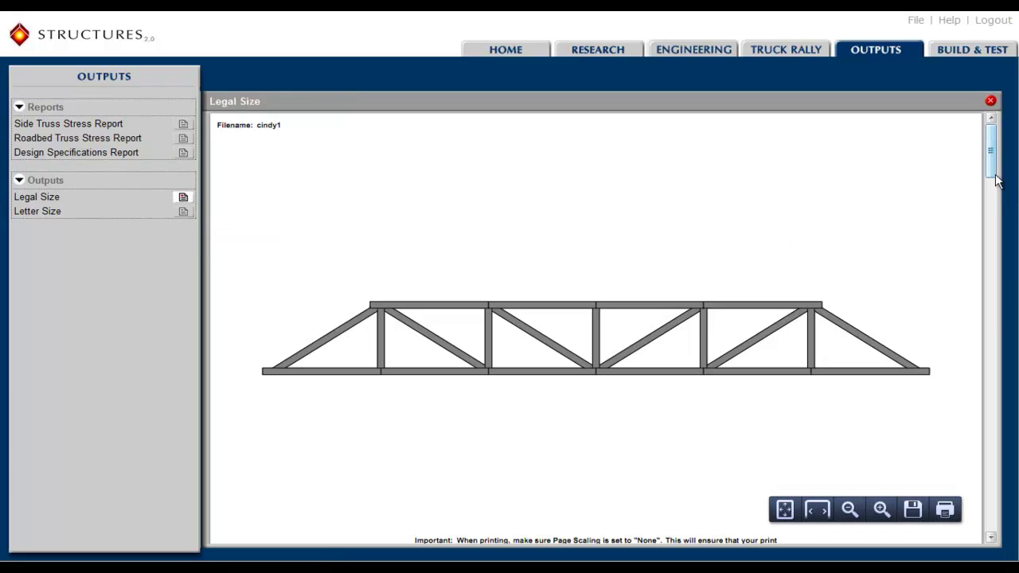
- Scroll through all Legal Size truss drawings, then open the bridge fabrication instructions
drag(991, 172, 991, 183)
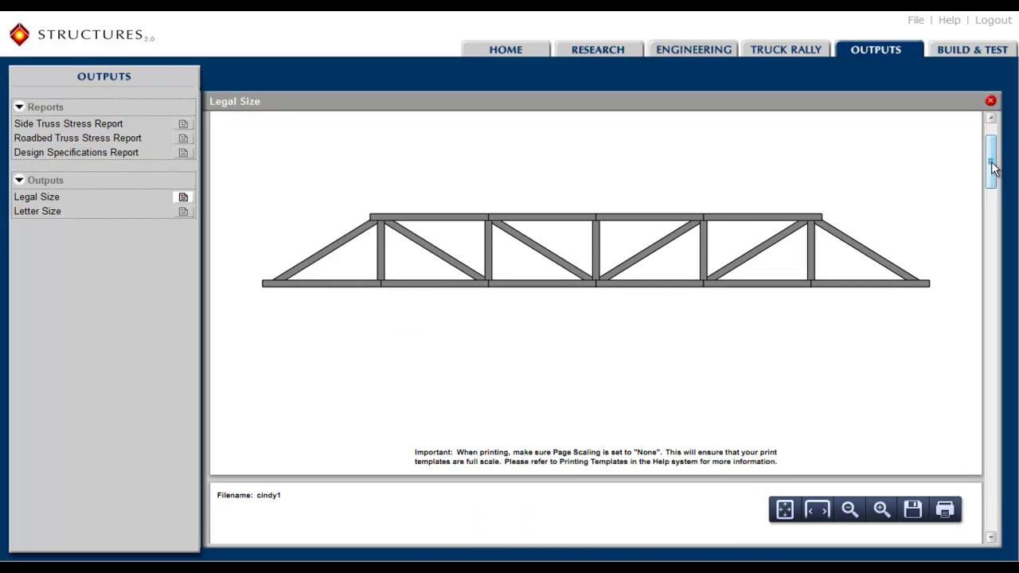
drag(992, 166, 993, 183)
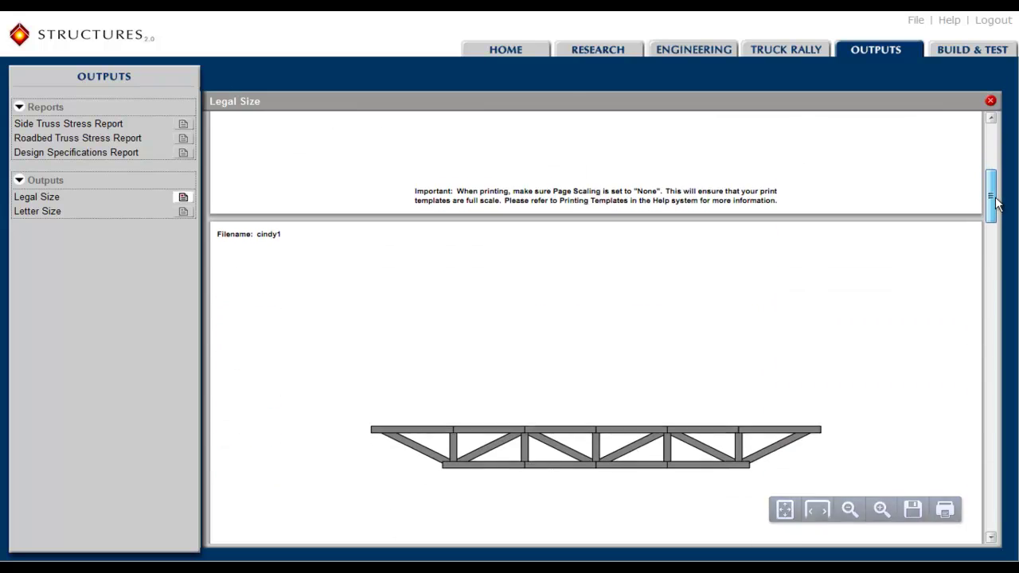
drag(996, 203, 1003, 228)
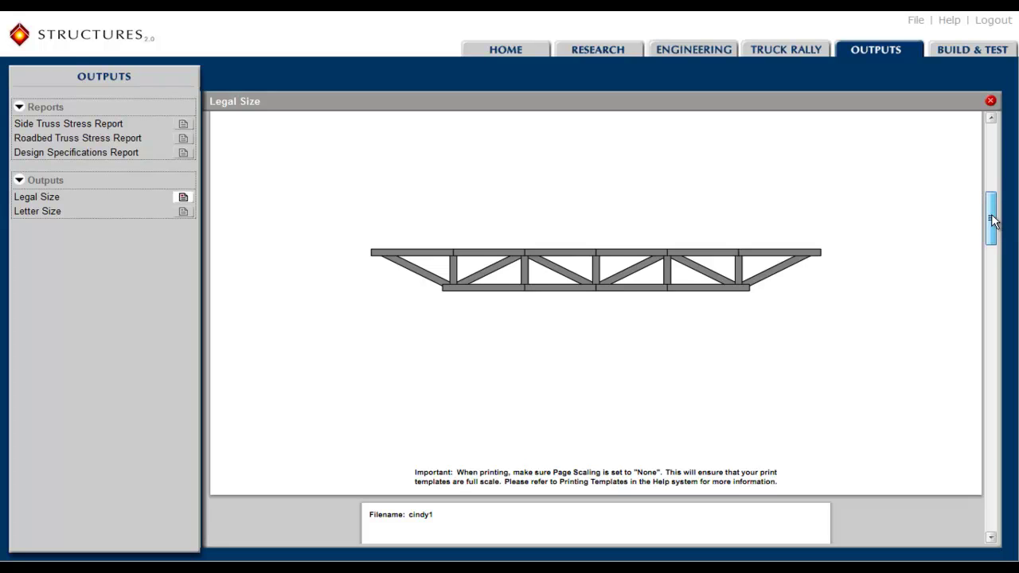
mouse_move(993, 219)
mouse_down()
mouse_move(1014, 326)
mouse_move(1017, 503)
mouse_up()
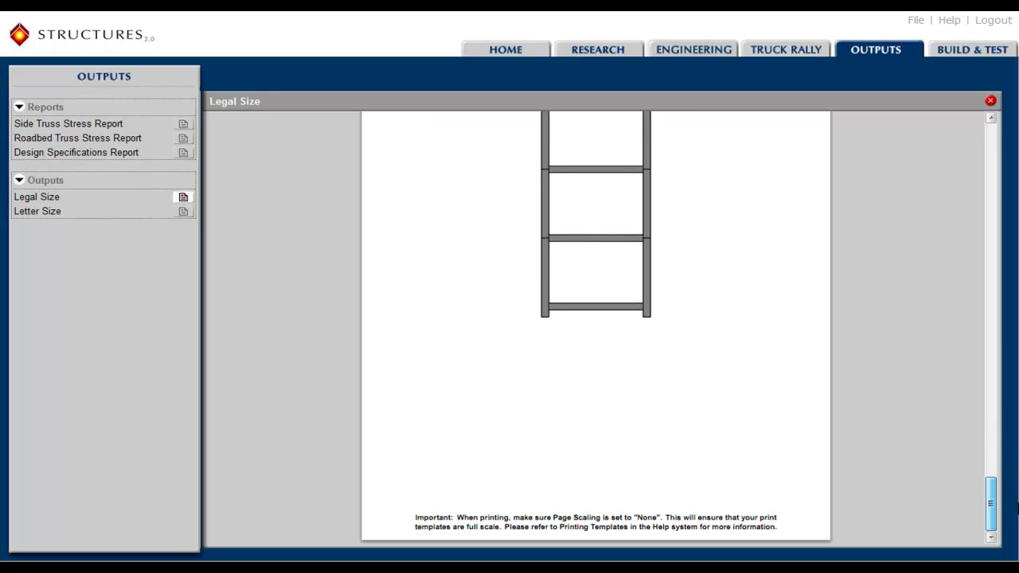
click(957, 53)
drag(994, 128, 1012, 498)
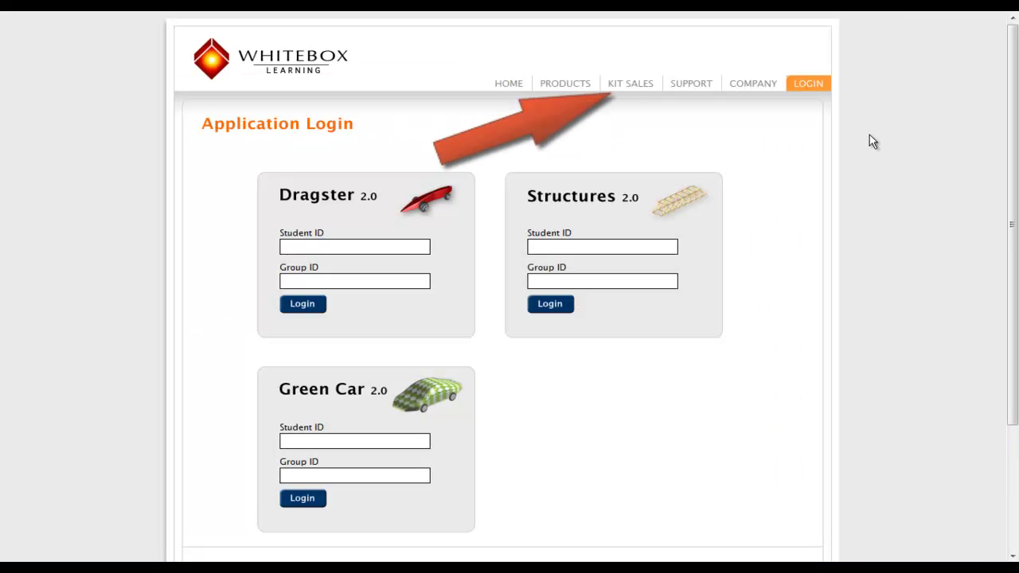
- List the Kit Sales parts for Structures 2.0, including balsa and basswood bridge kits
click(637, 86)
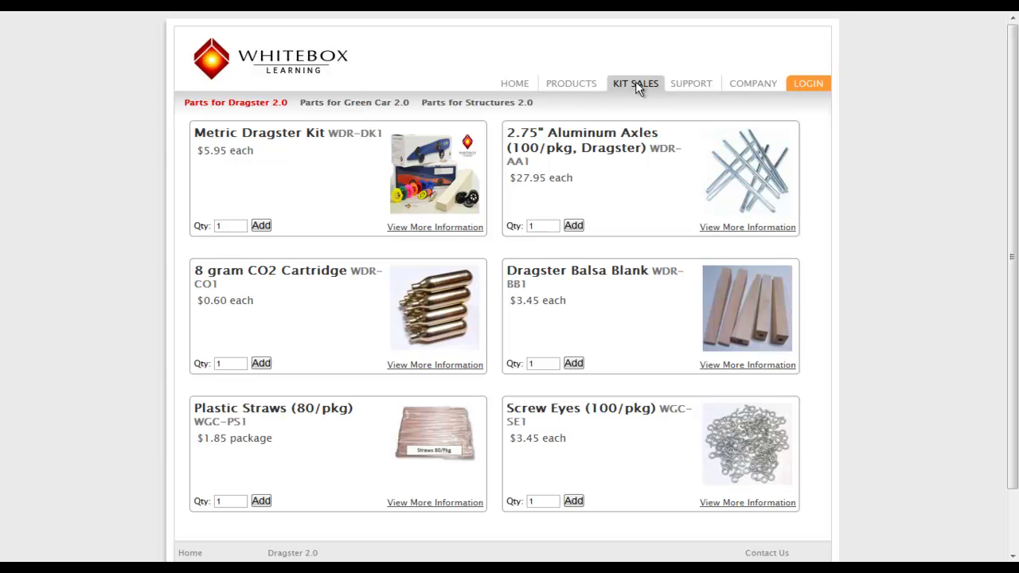
click(364, 108)
drag(1015, 120, 1014, 417)
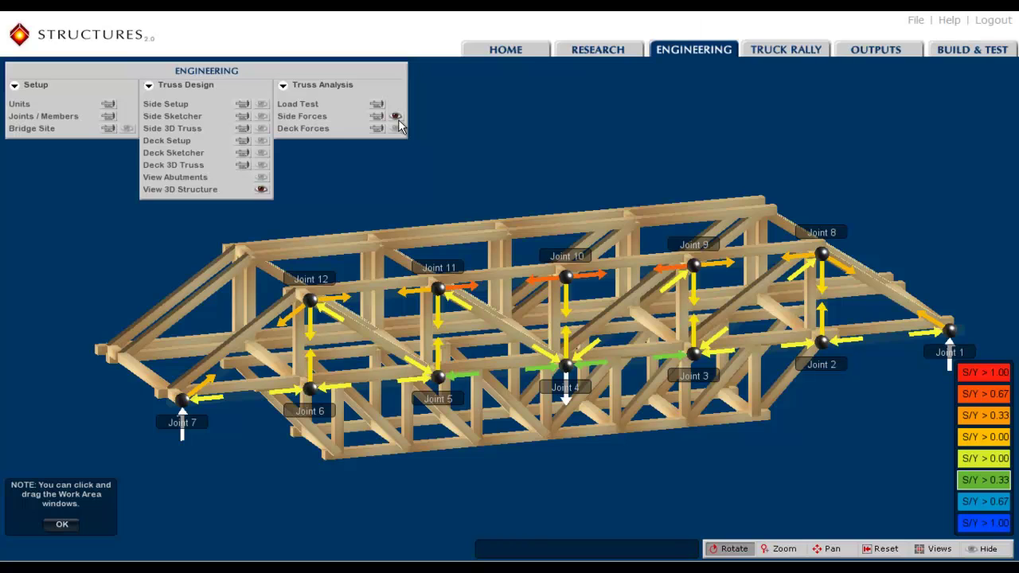
- Show deck truss forces and apply a 700 N load test
click(396, 128)
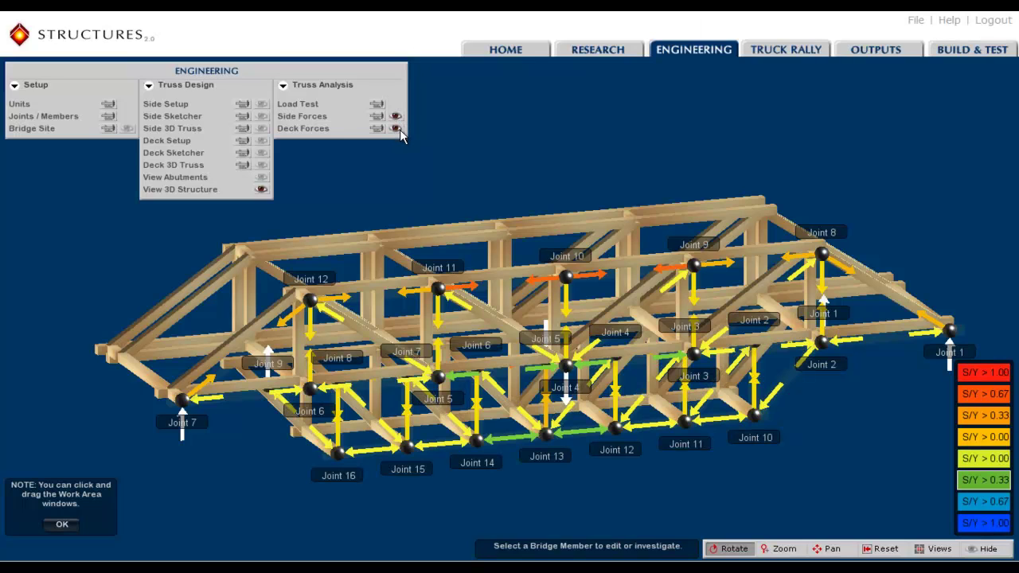
click(333, 109)
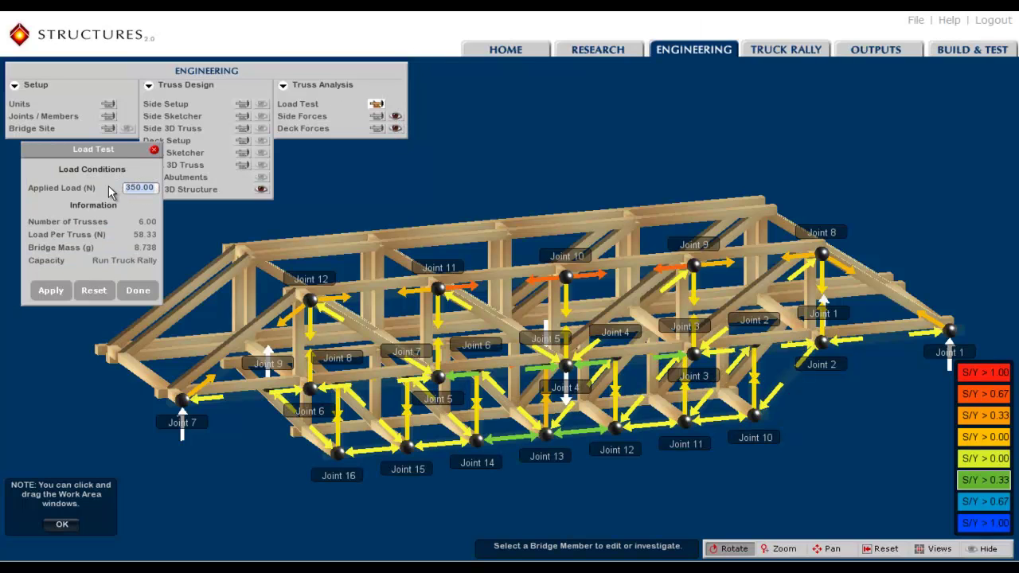
text(700)
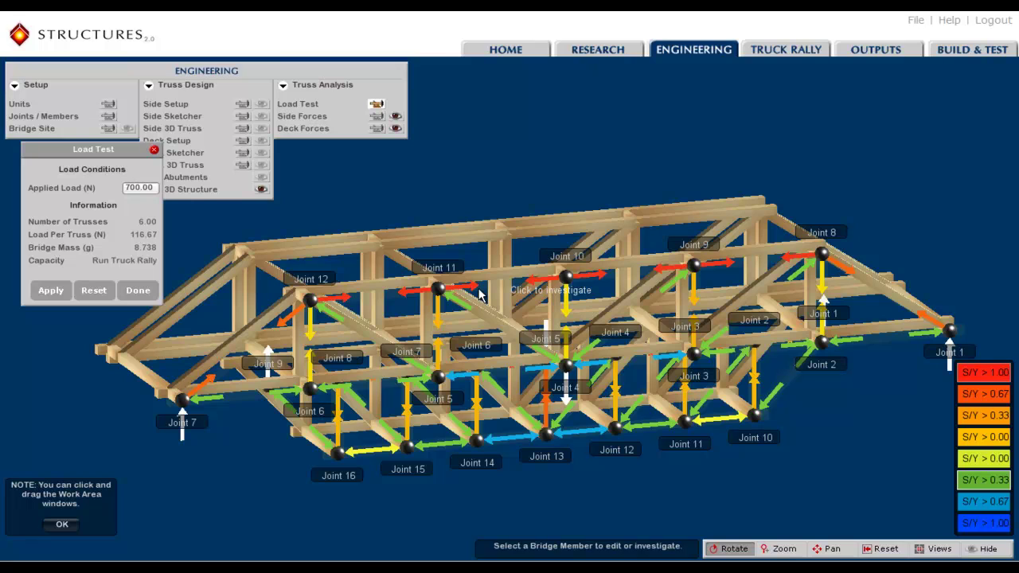
click(137, 291)
- Make member F-1011/F-1110 basswood with 6.3 mm section height, then inspect member F-45/F-54
click(616, 200)
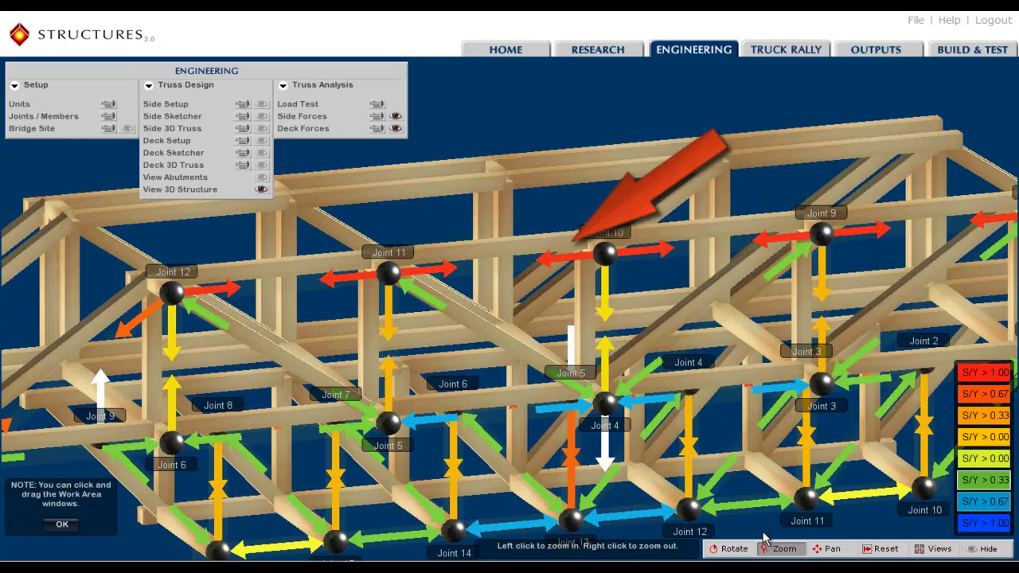
click(558, 263)
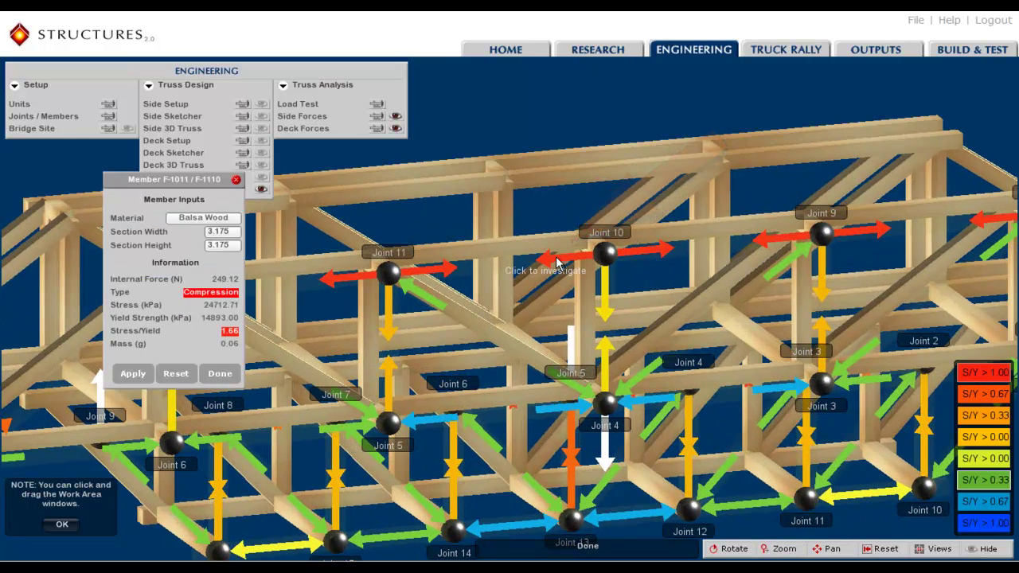
drag(199, 193, 230, 225)
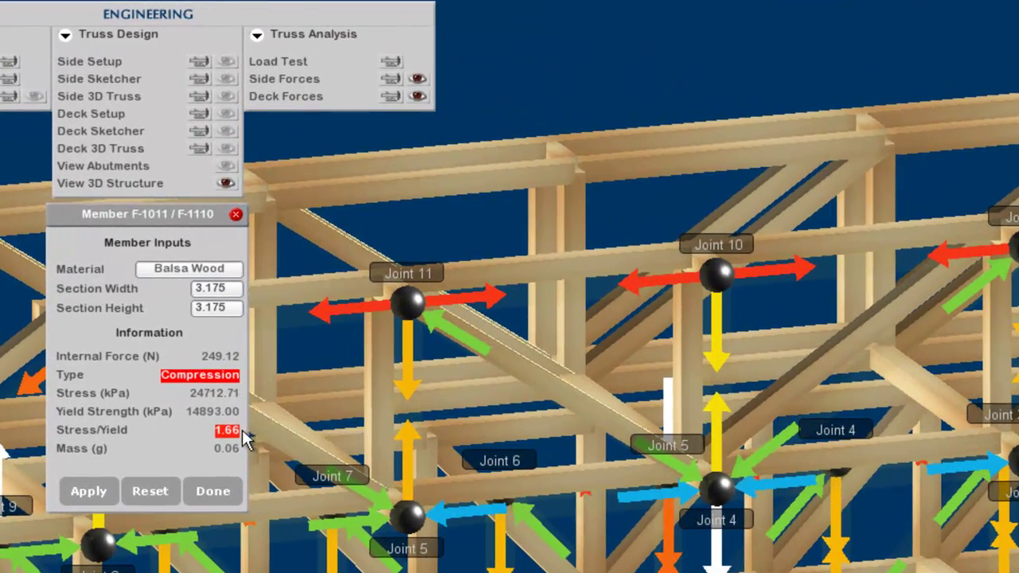
click(228, 271)
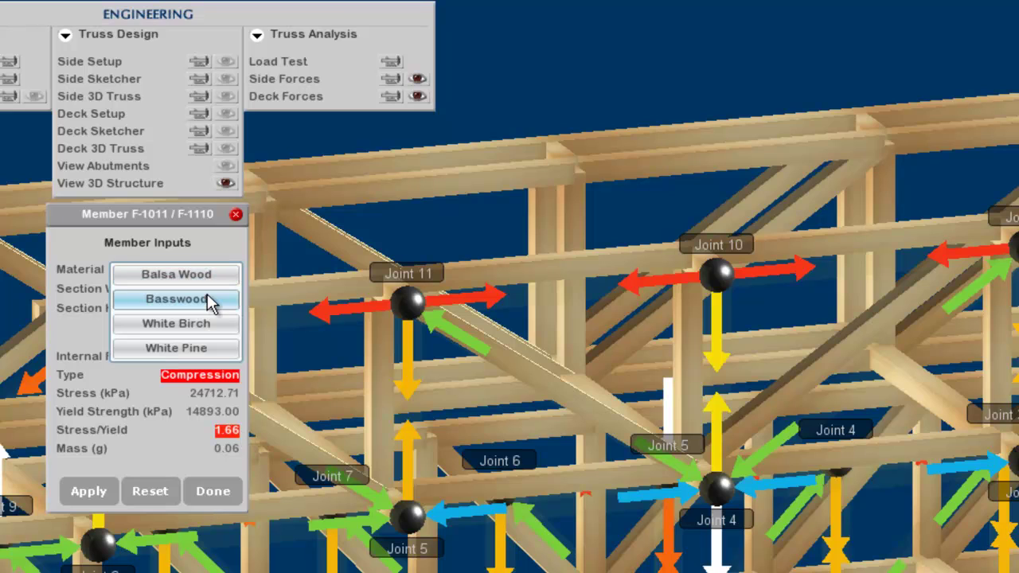
click(205, 300)
click(211, 309)
text(6.)
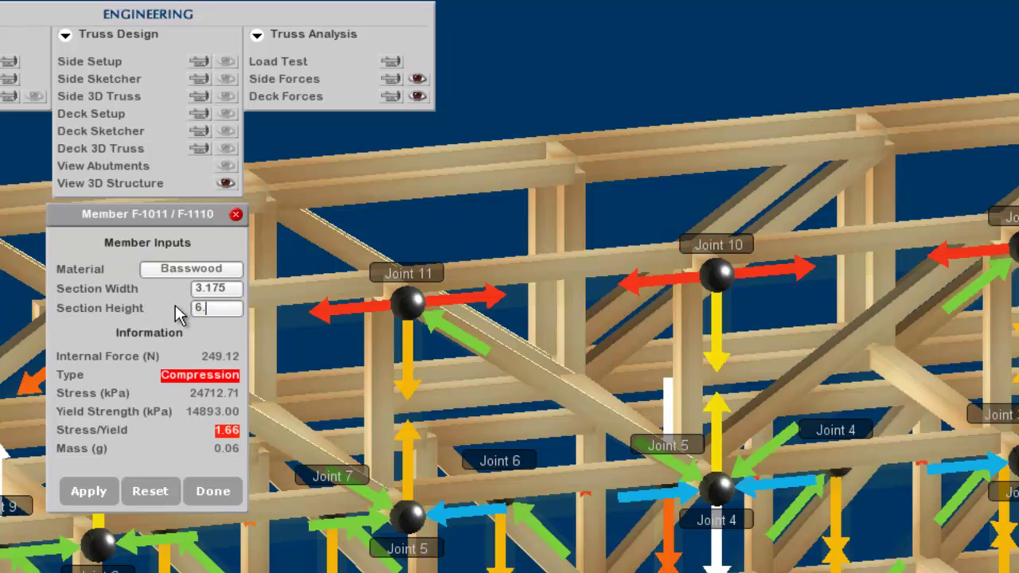
text(3)
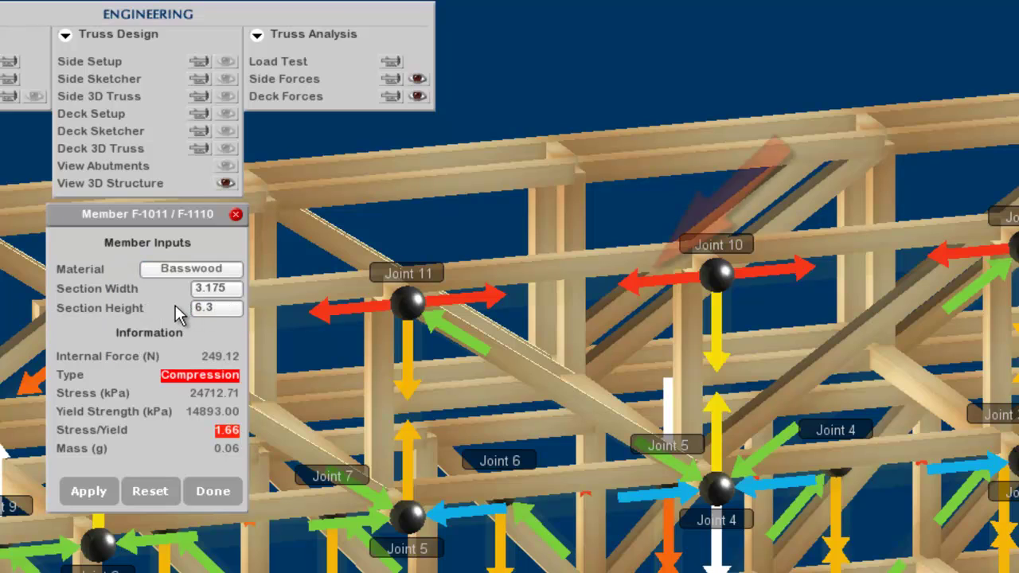
click(89, 497)
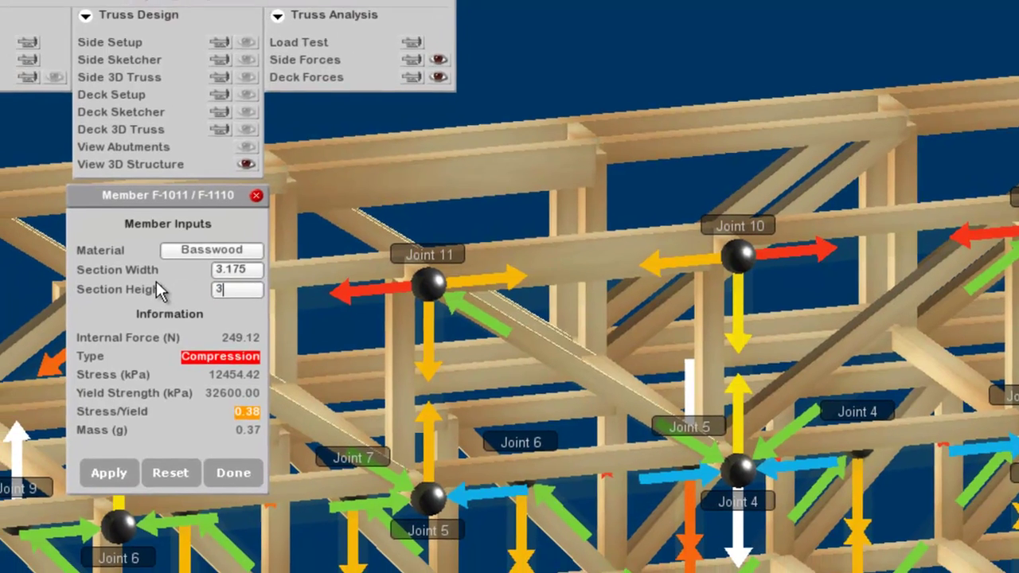
click(213, 491)
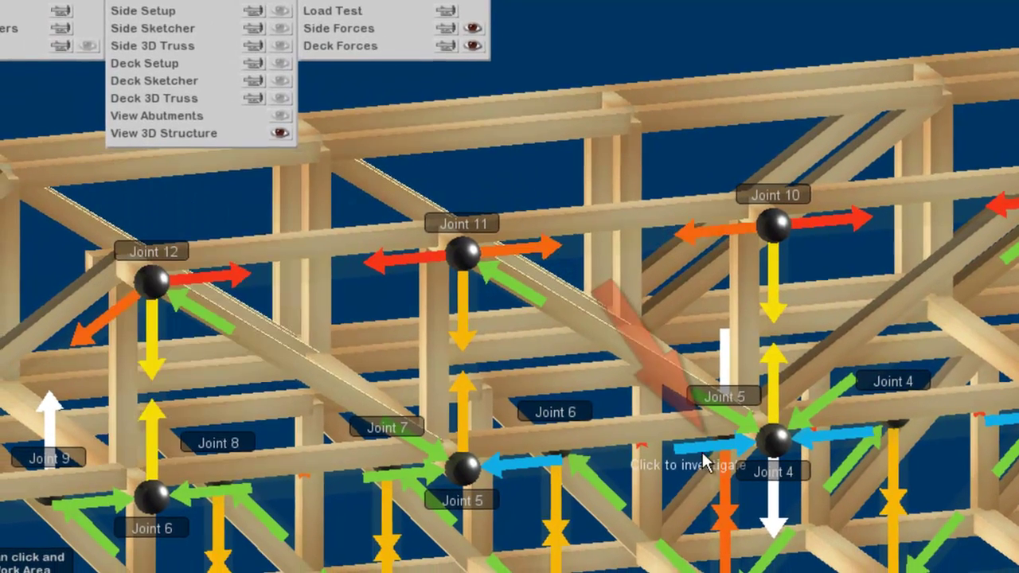
click(709, 456)
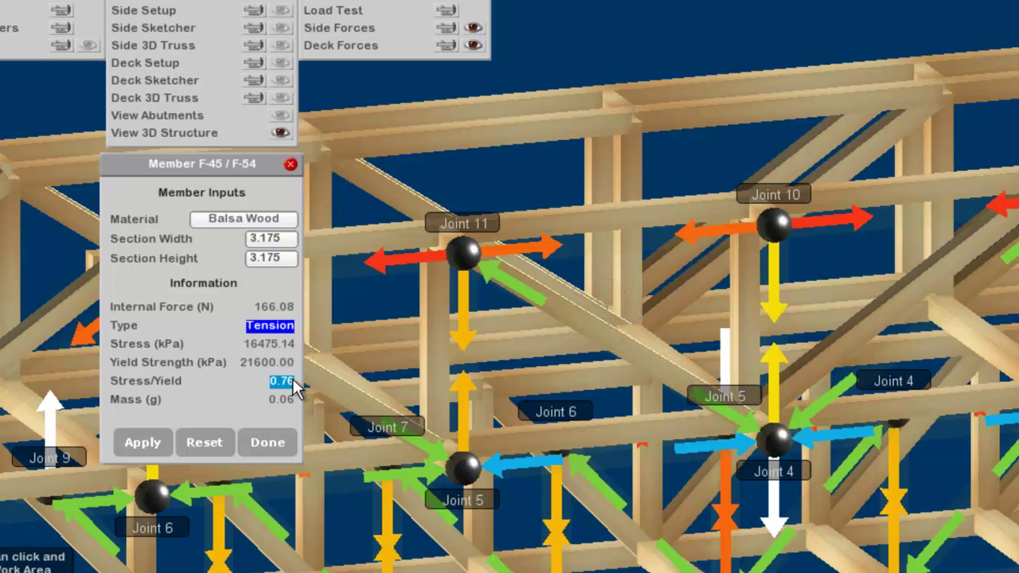
click(291, 165)
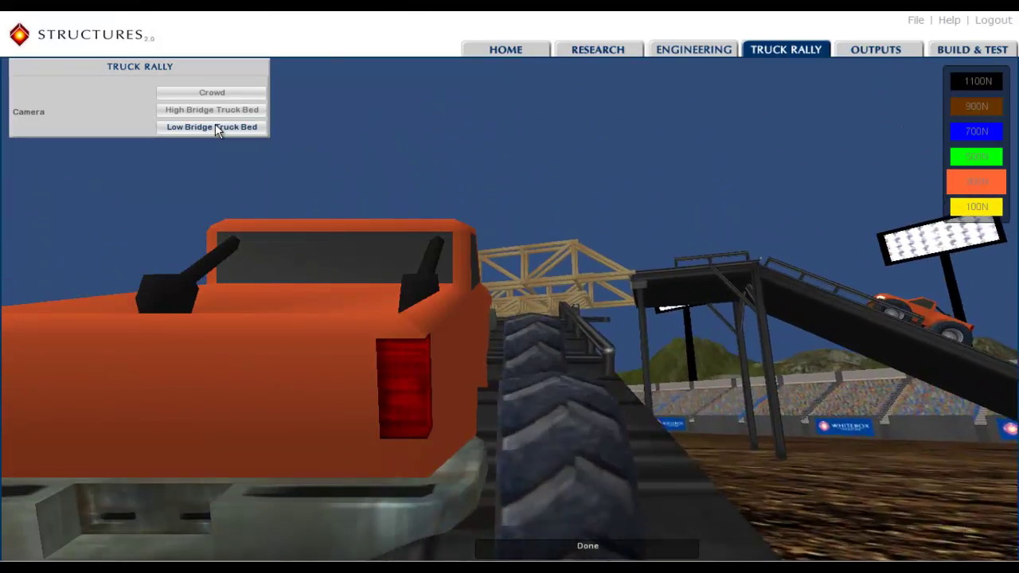